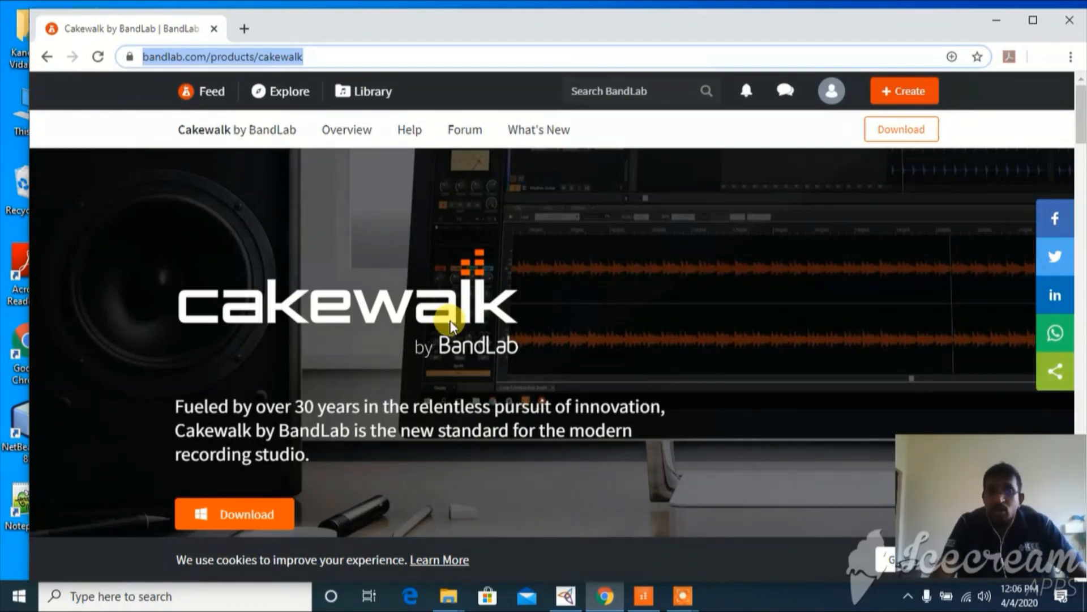
Examine the Cakewalk by BandLab product page, including its web address, download option and feature overview.
scroll(447, 320, "down", 10)
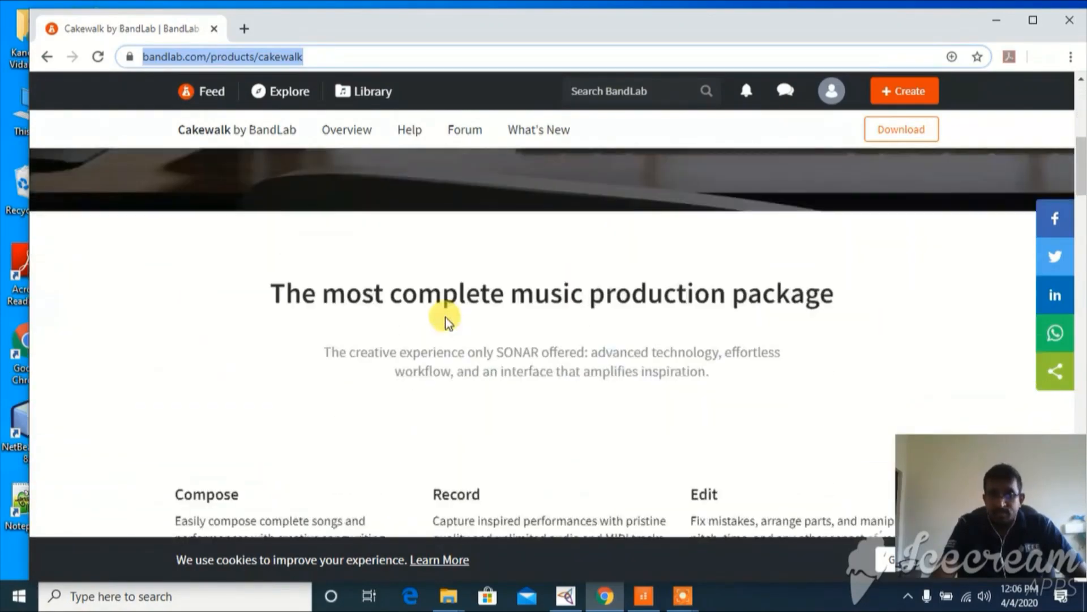
scroll(444, 315, "down", 5)
scroll(434, 309, "up", 12)
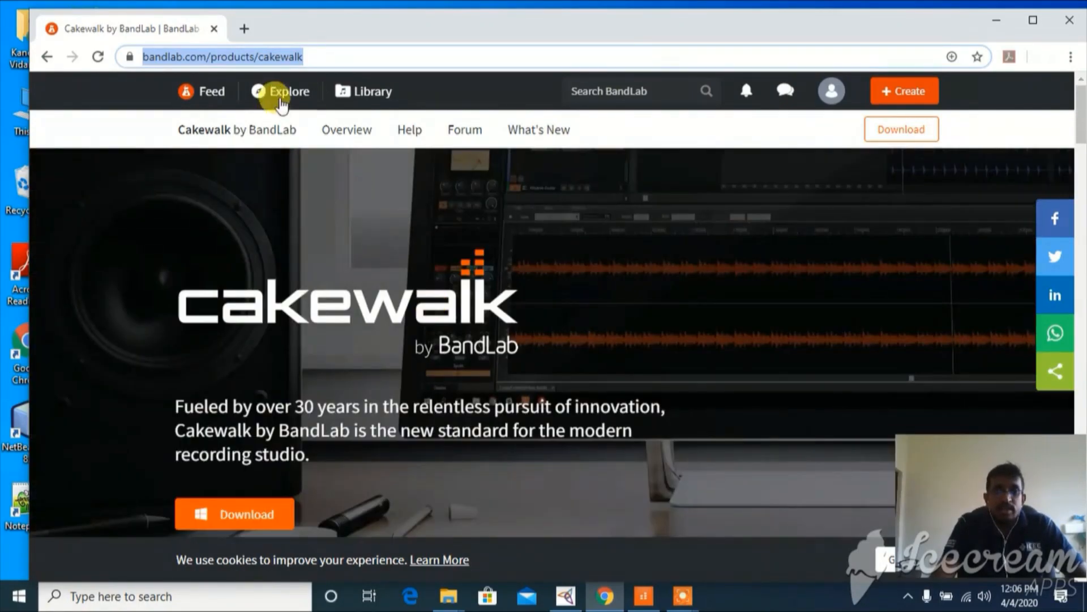
double_click(288, 58)
left_click(381, 51)
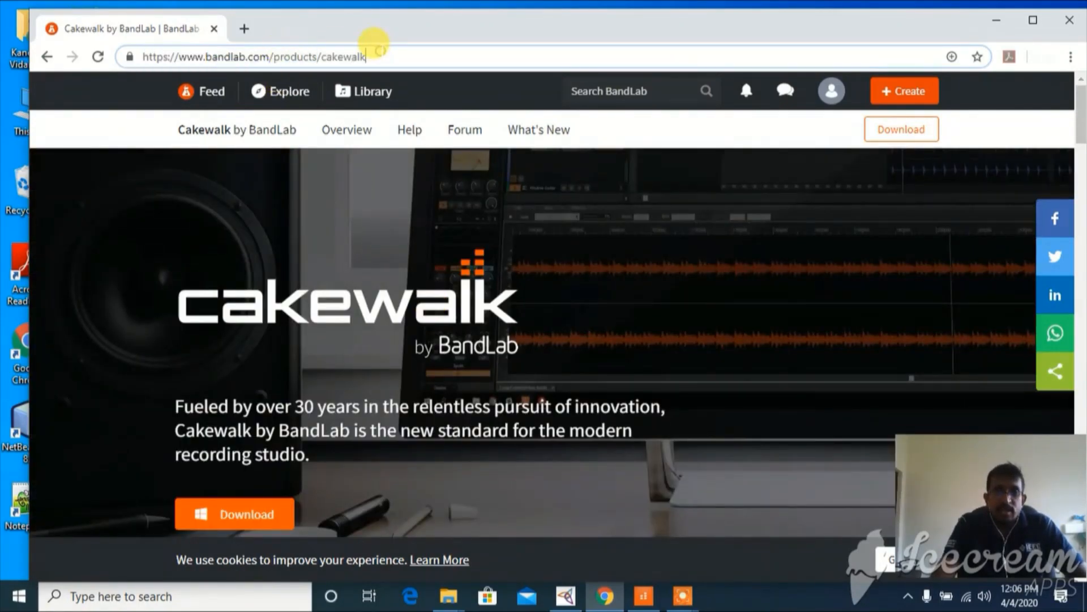
left_click_drag(380, 51, 126, 58)
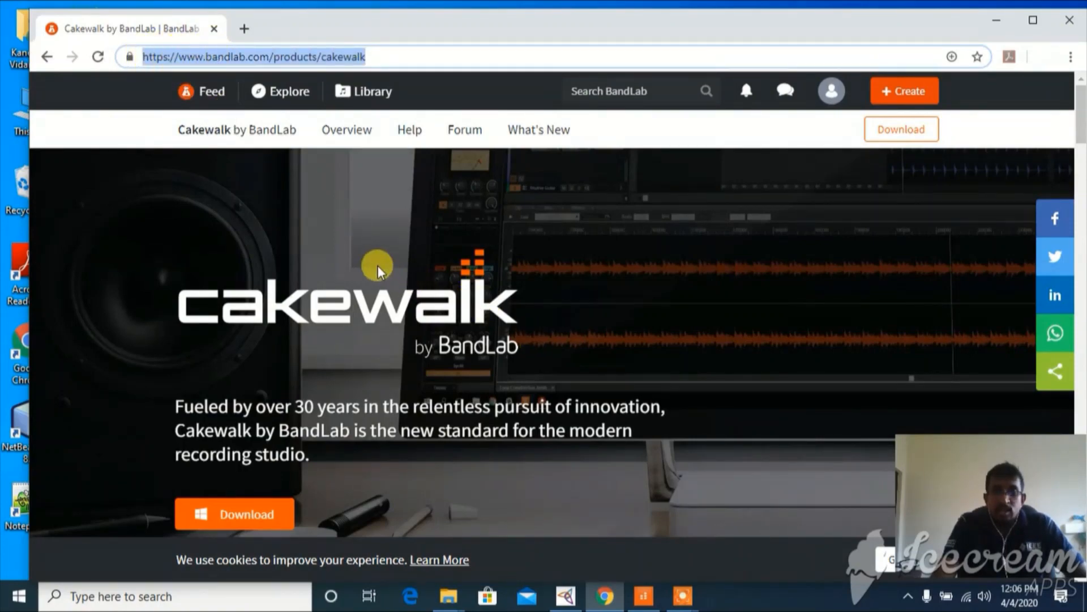
scroll(376, 266, "down", 2)
scroll(378, 271, "down", 3)
scroll(377, 271, "up", 3)
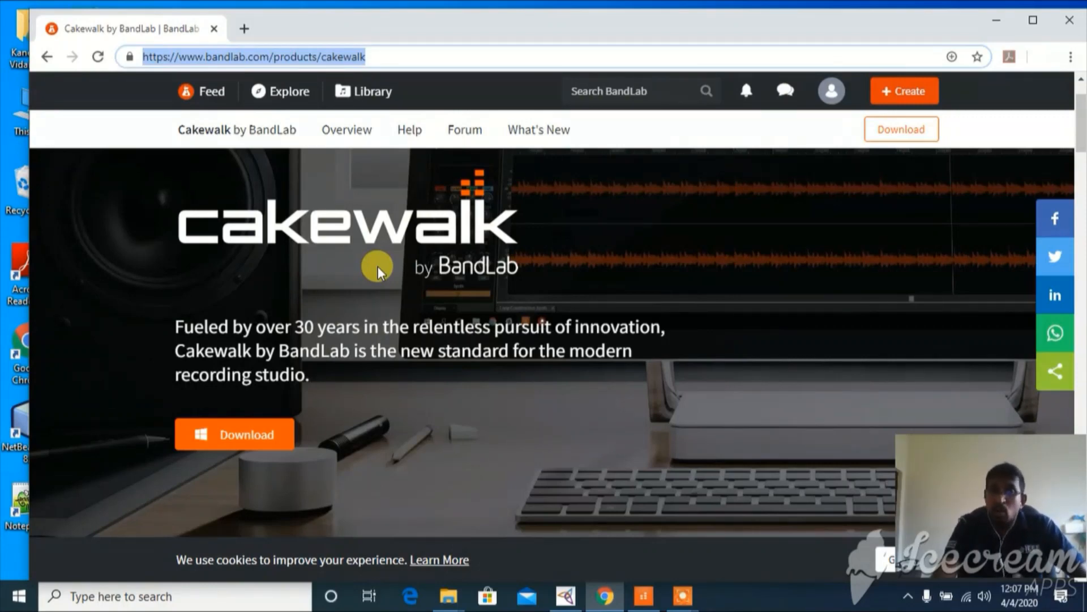
scroll(391, 284, "up", 2)
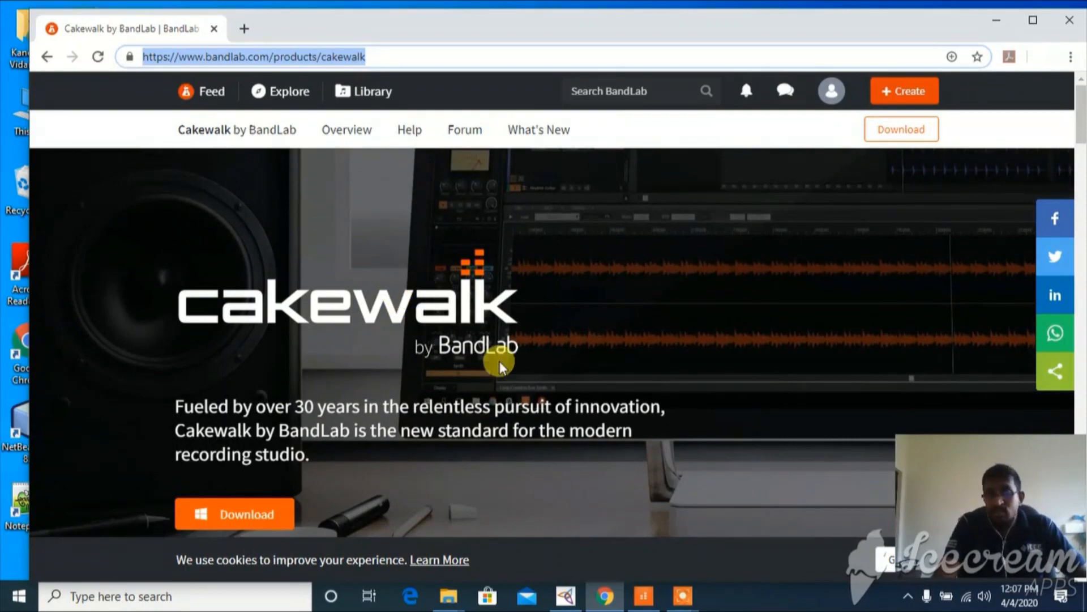
scroll(522, 300, "down", 4)
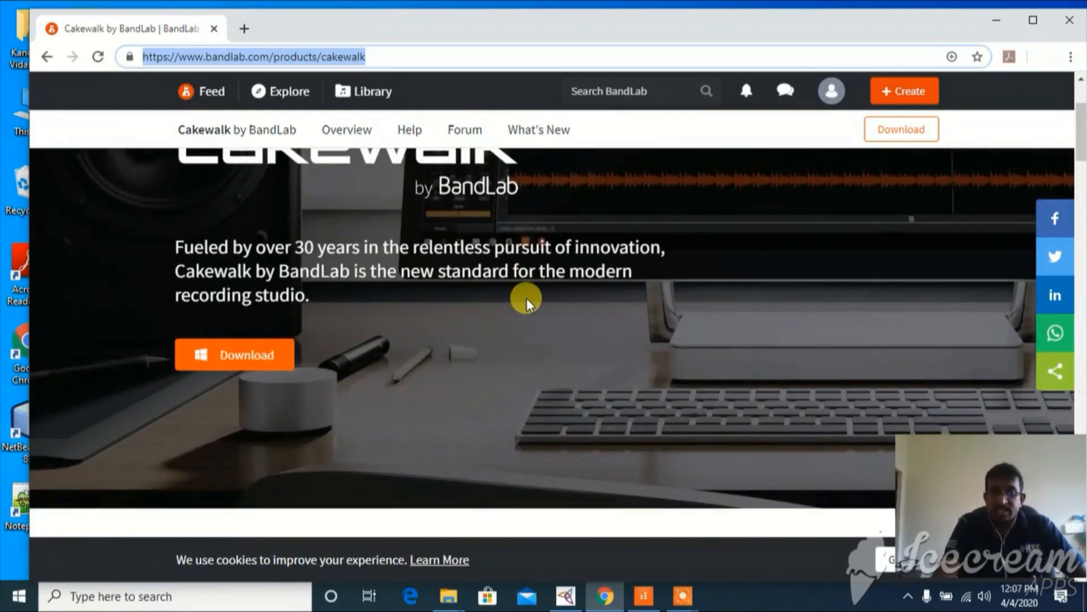
scroll(525, 304, "up", 3)
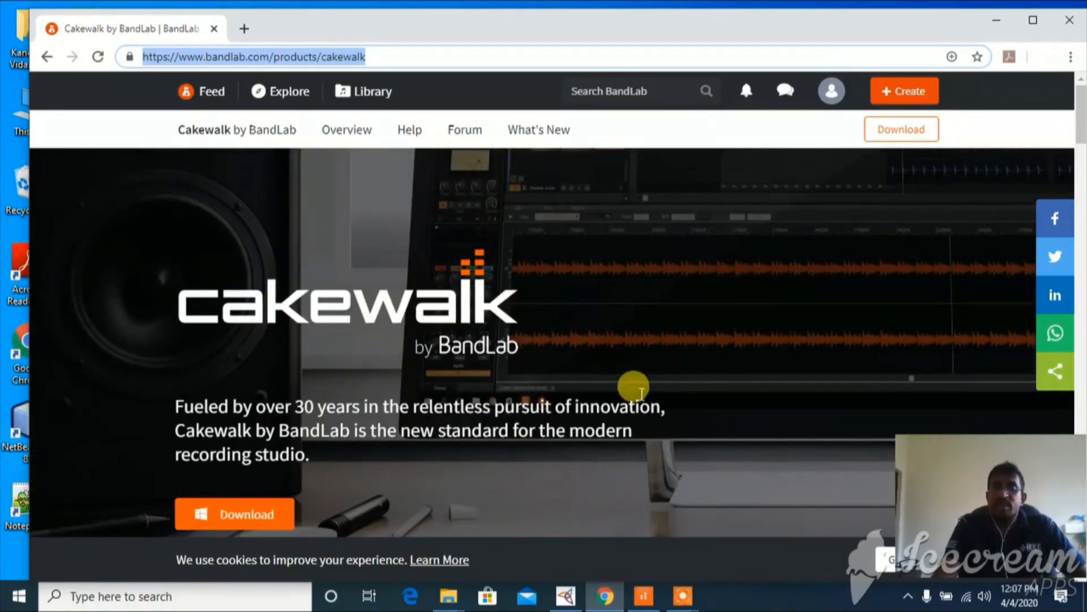
scroll(588, 334, "down", 12)
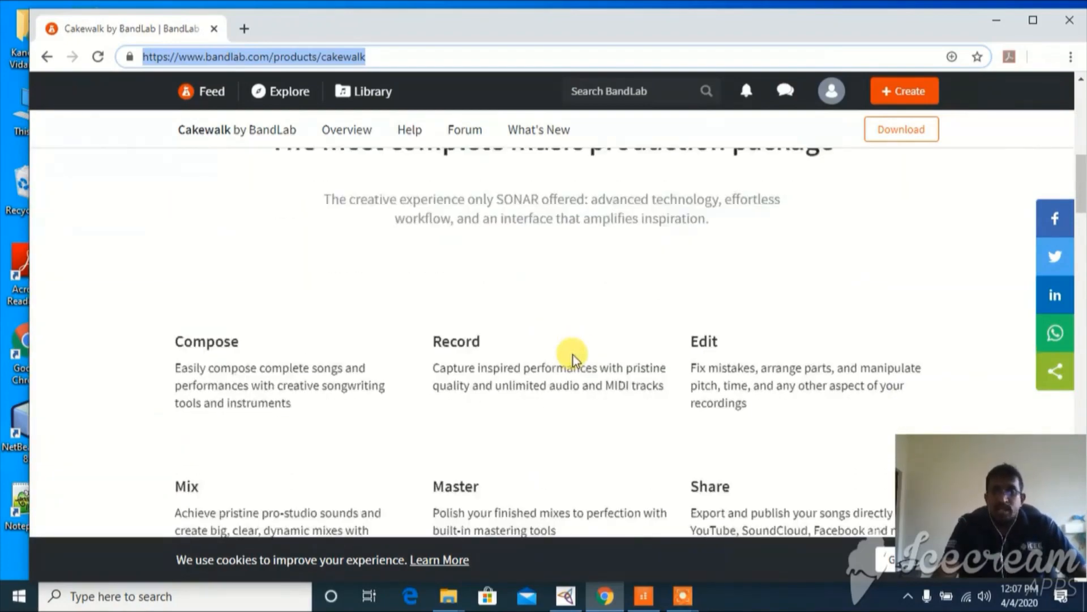
scroll(573, 358, "up", 10)
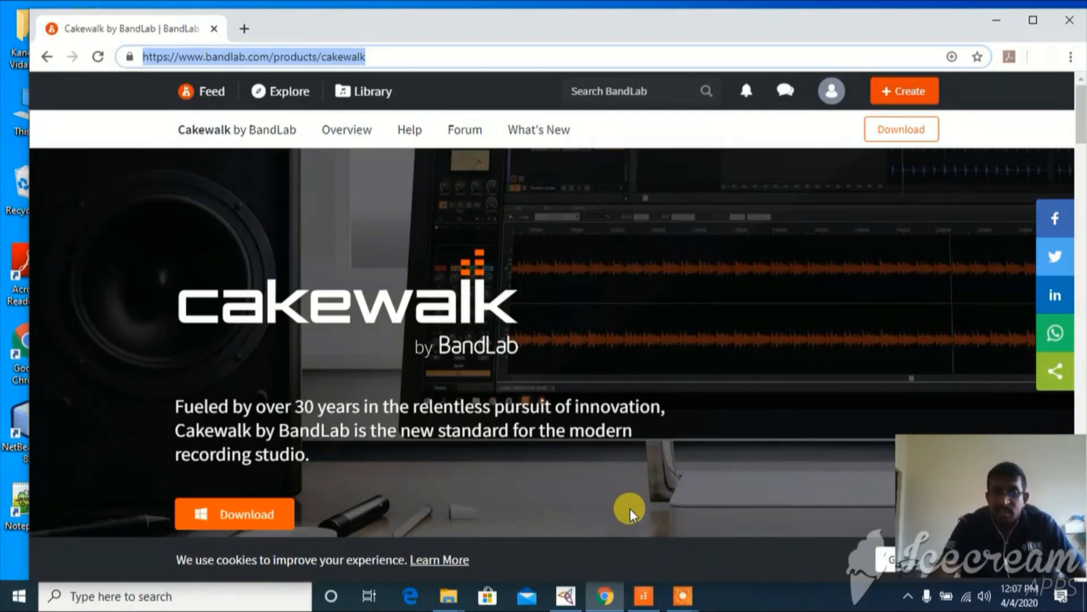
Switch to Cakewalk, play the open four-track project from the start, and stop playback.
left_click(645, 598)
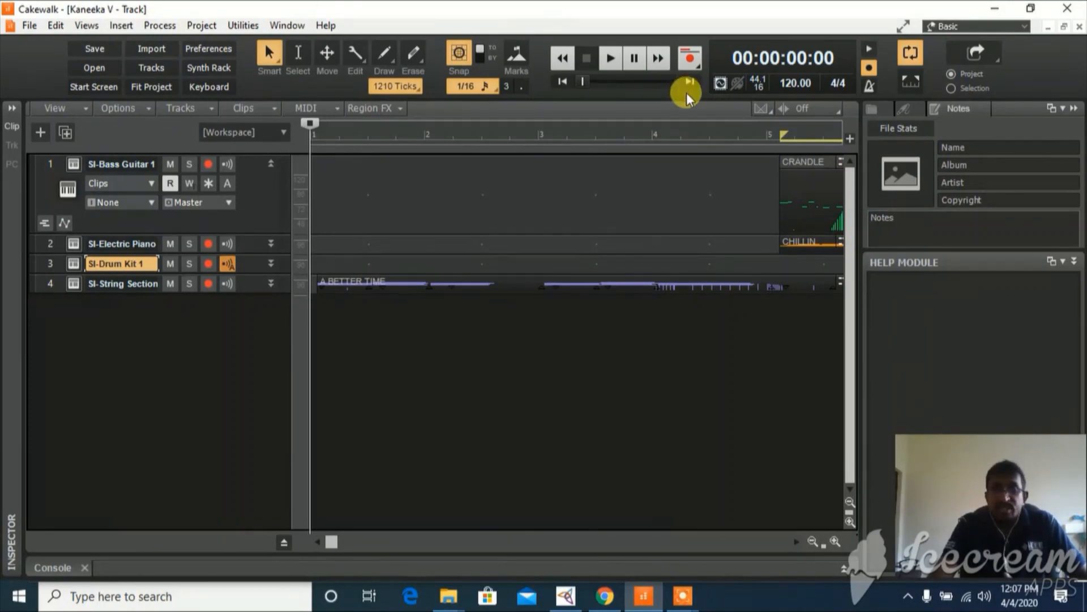
mouse_move(687, 97)
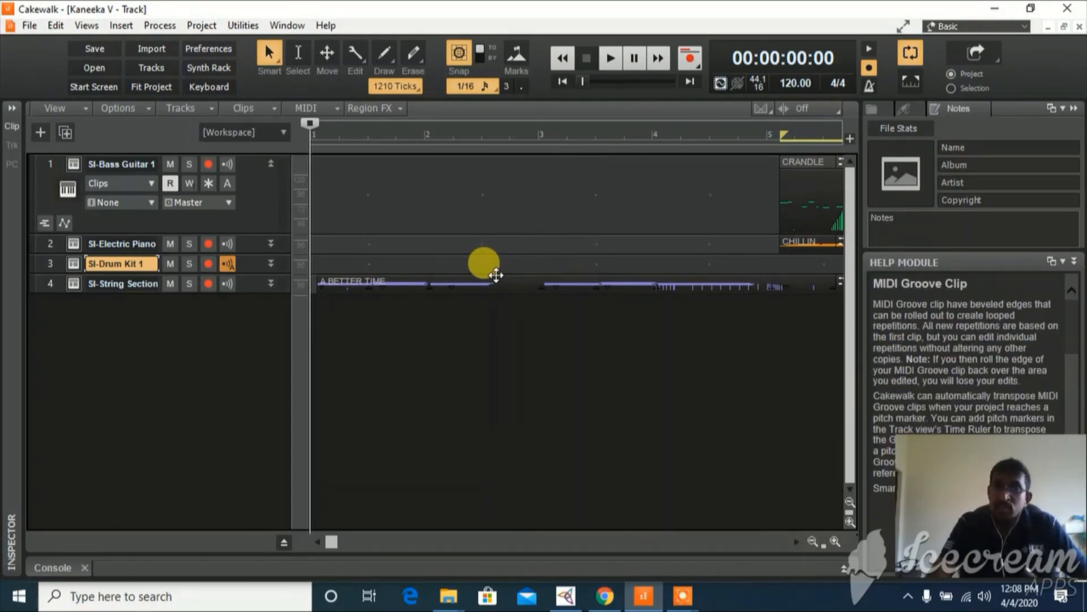
left_click(614, 56)
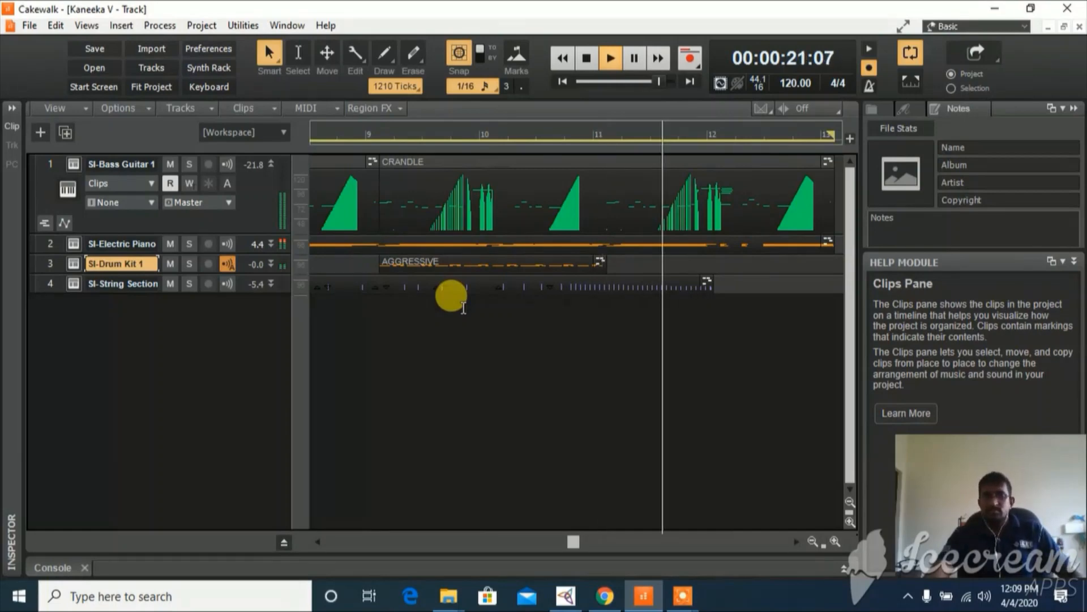
left_click(585, 56)
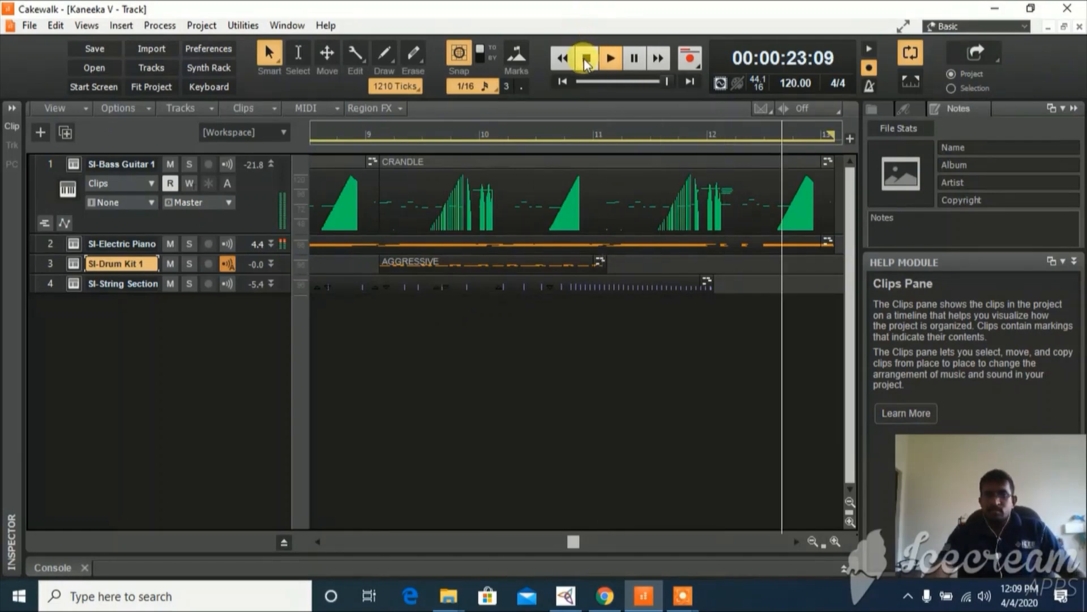
left_click(586, 60)
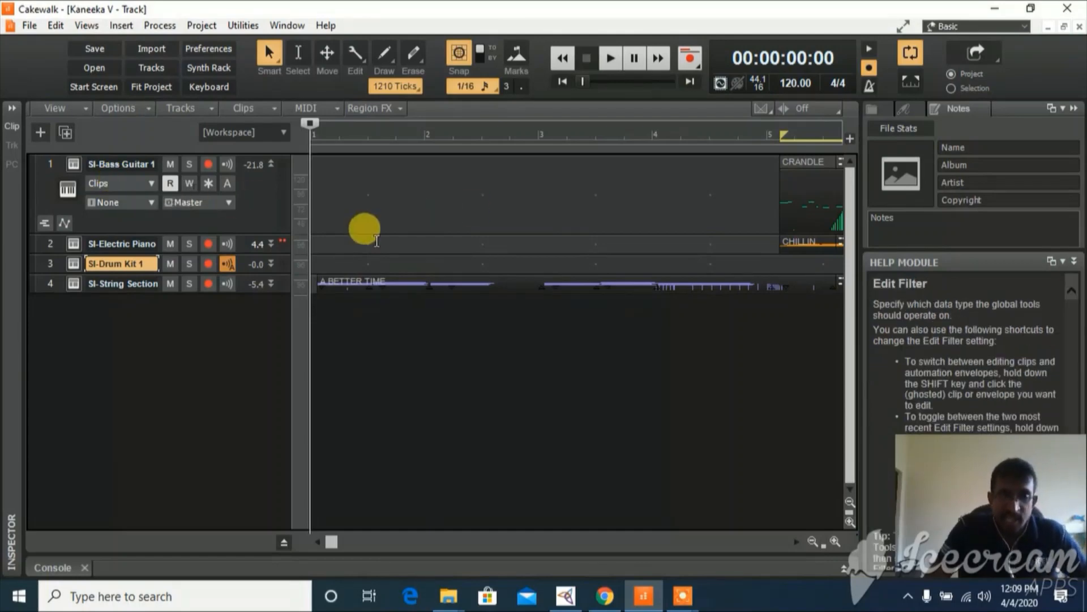
Inspect the names of the bass guitar, electric piano, drum kit and string section tracks.
double_click(120, 165)
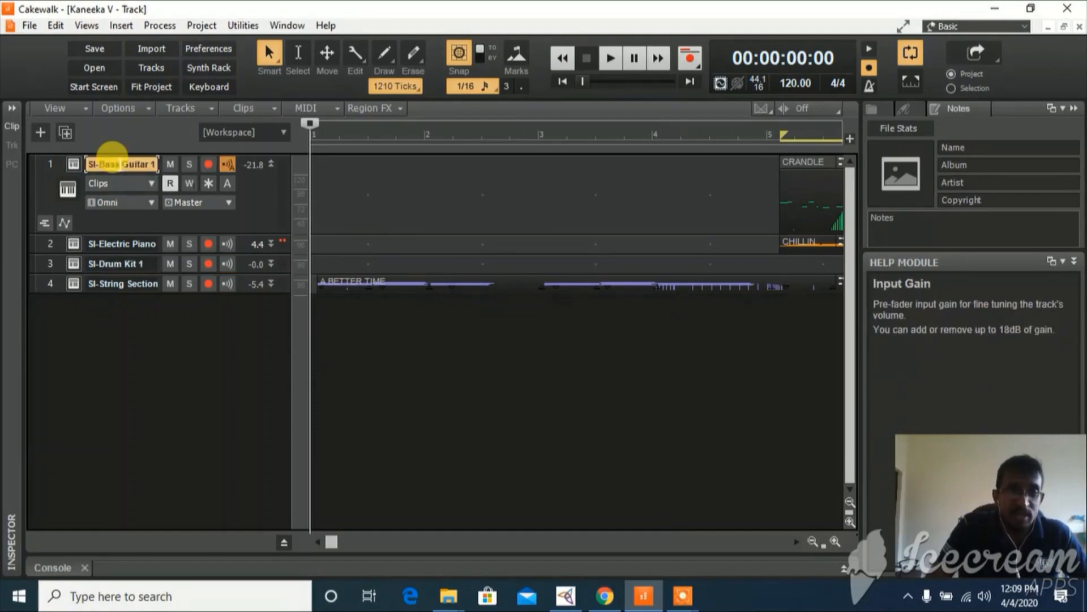
double_click(105, 243)
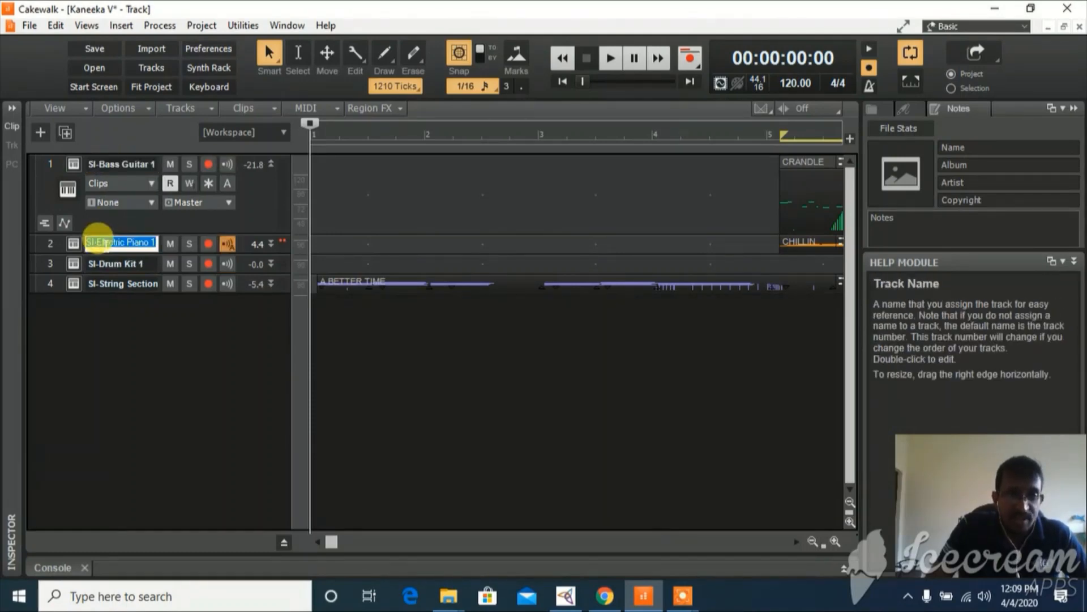
double_click(96, 263)
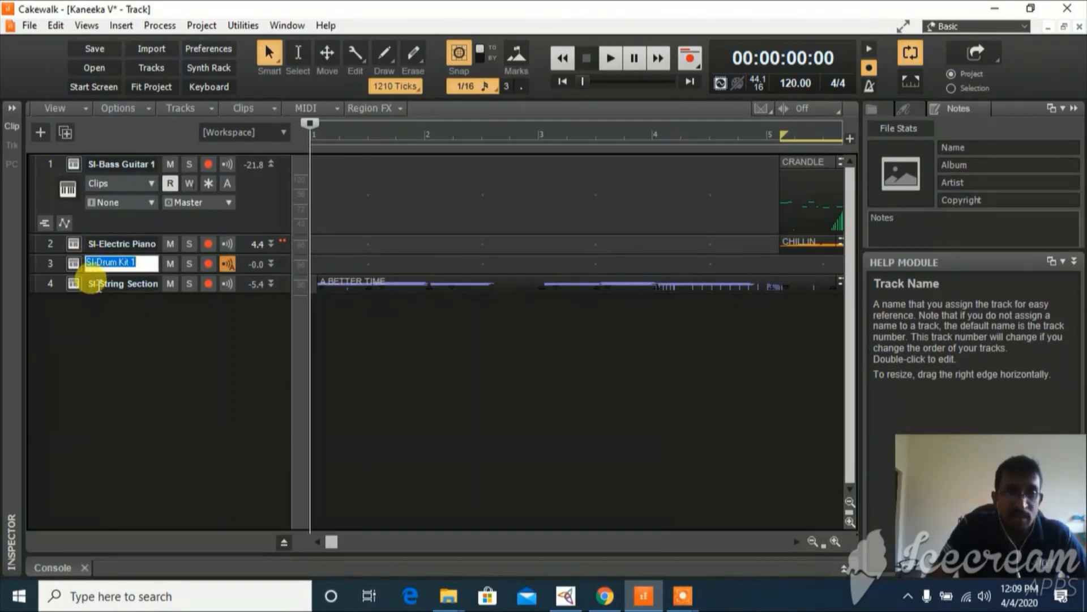
double_click(113, 282)
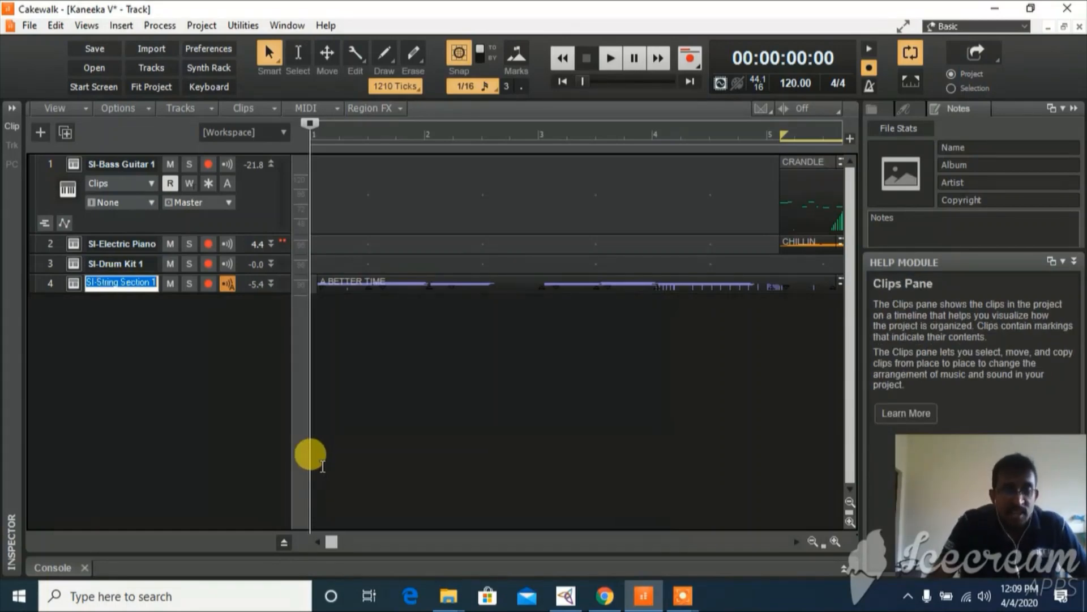
Close Cakewalk without saving the project changes and minimize the browser to show the desktop.
left_click(1069, 11)
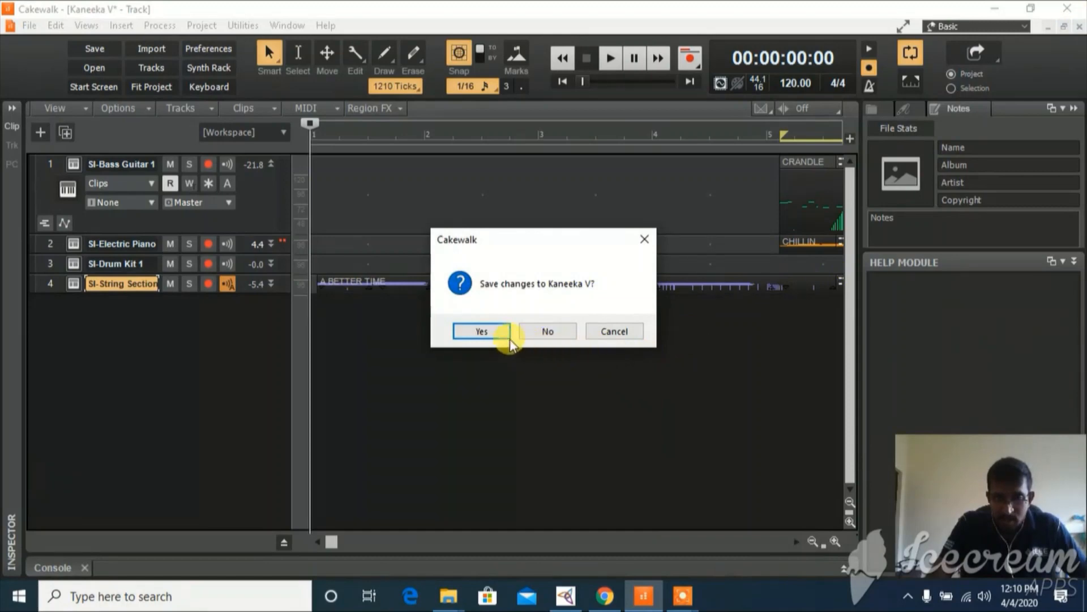
left_click(546, 332)
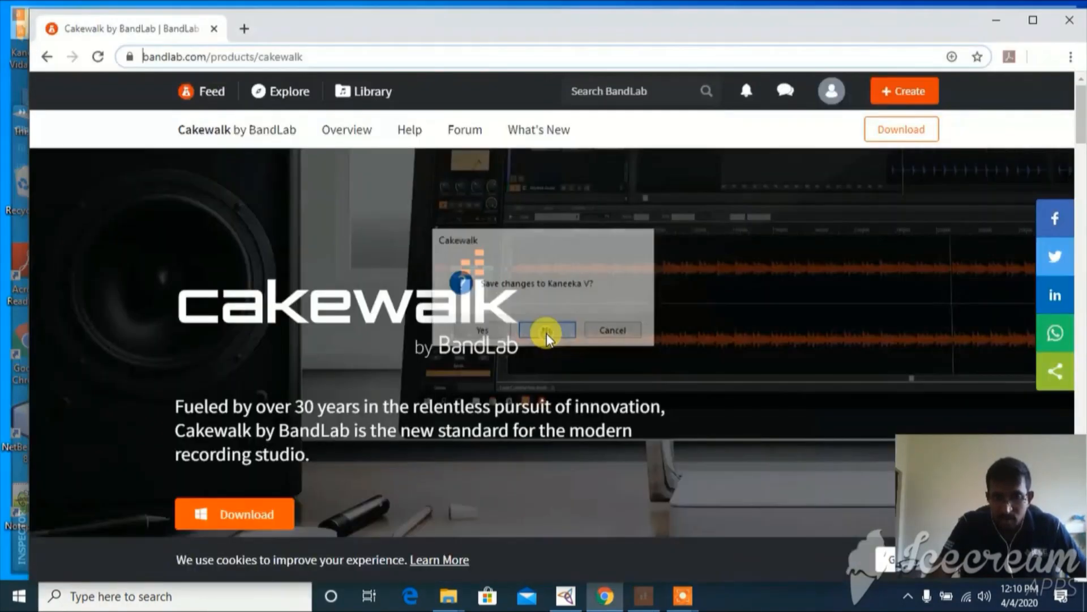
left_click(996, 20)
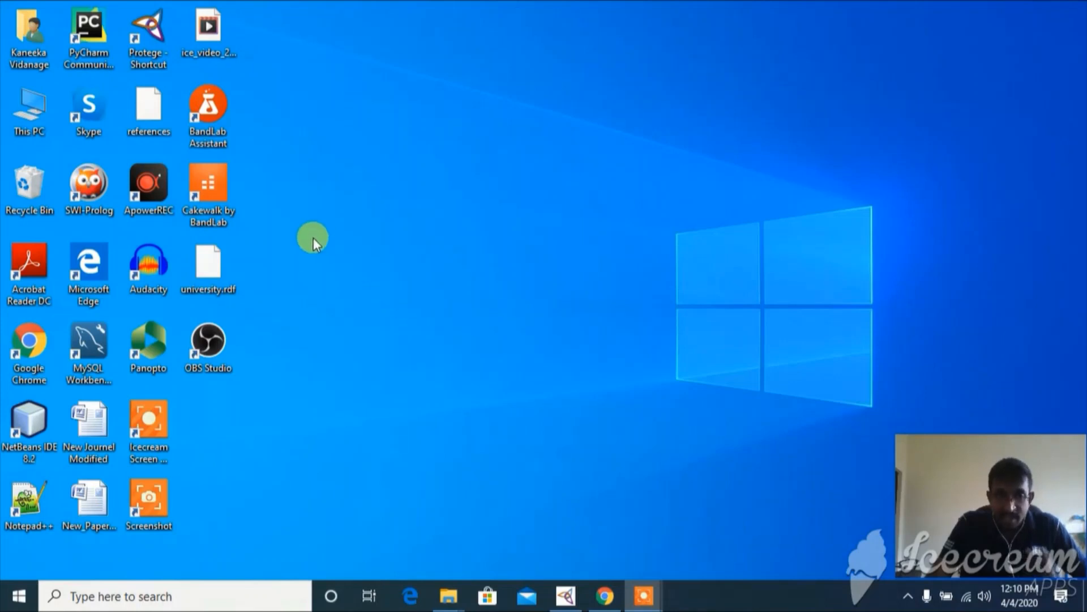
Launch Cakewalk by BandLab from the desktop and dismiss the VST Scan log notification.
double_click(217, 194)
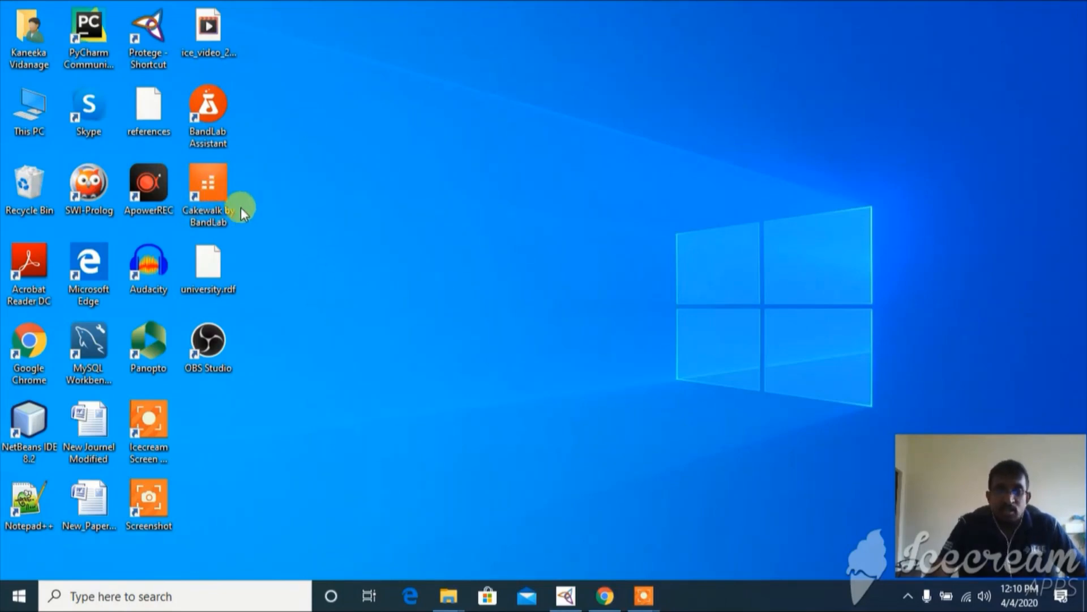
double_click(209, 191)
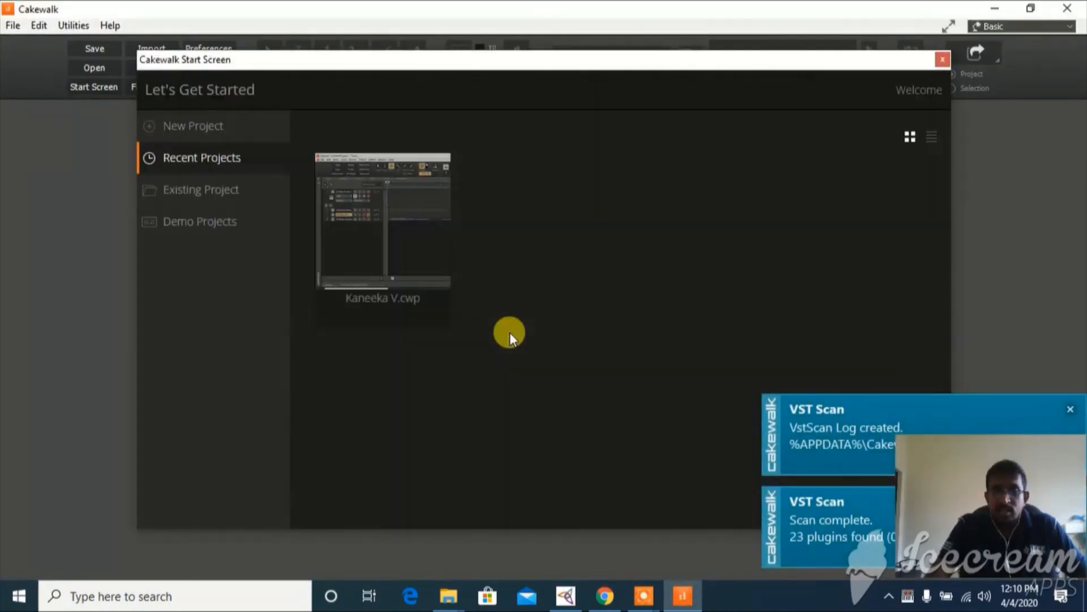
left_click_drag(848, 408, 672, 371)
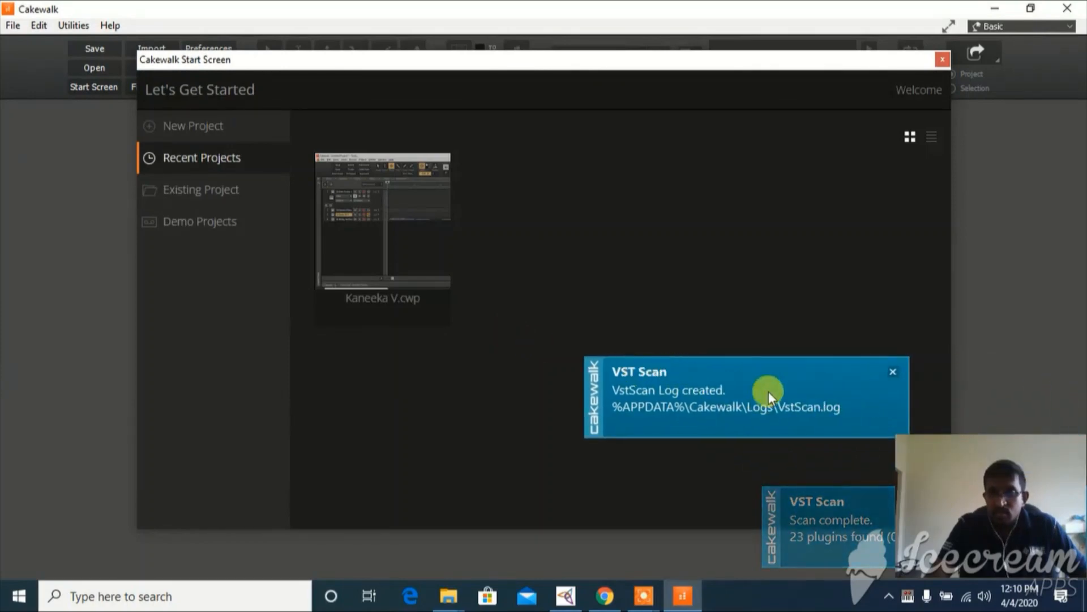
left_click(893, 373)
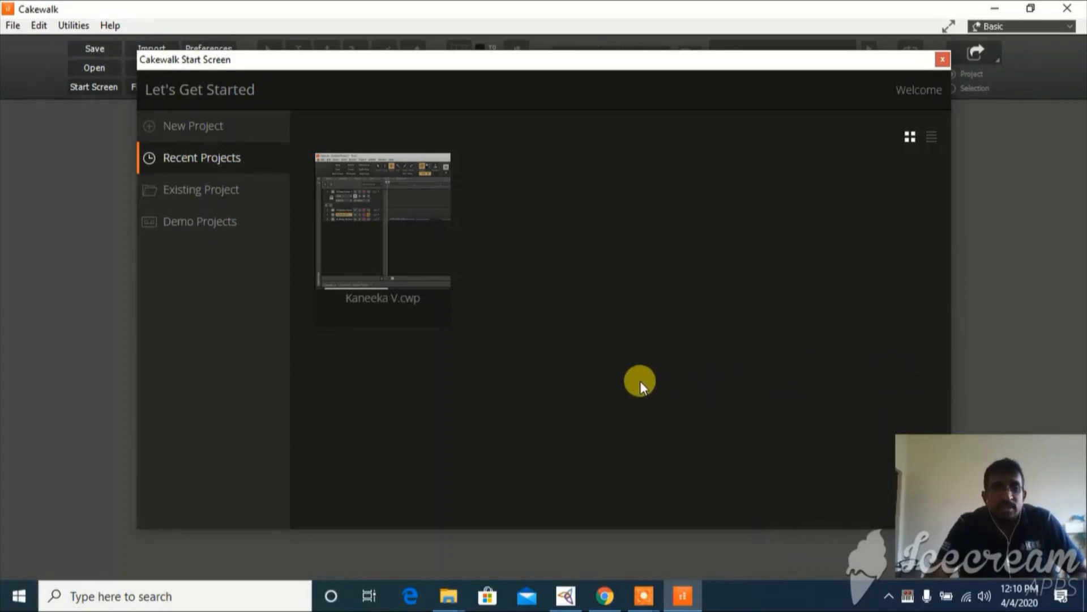
Create a new project from the Empty Project.cwt template.
left_click(195, 133)
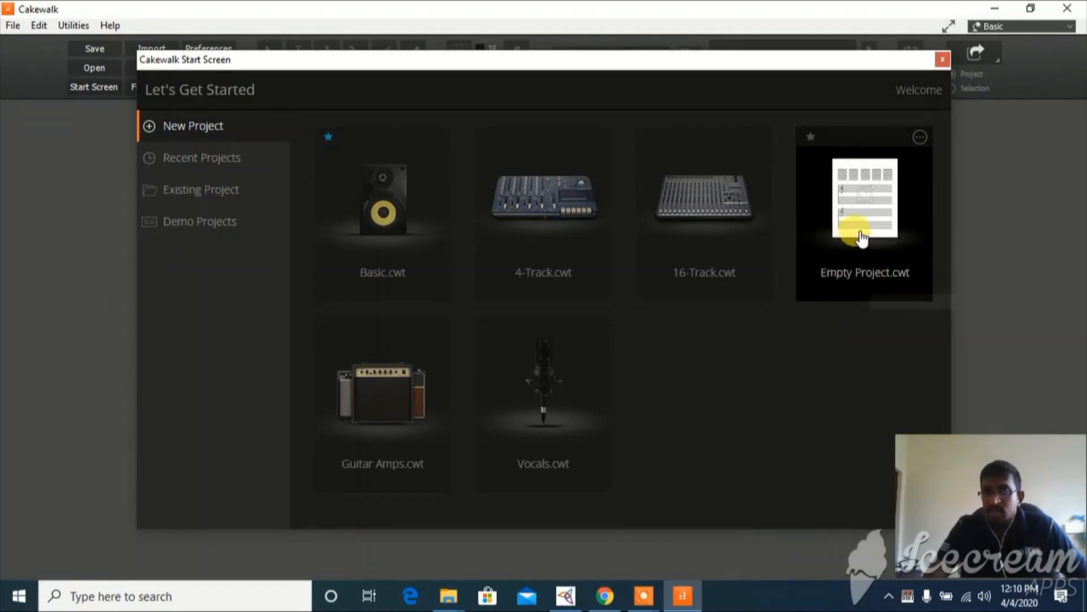
left_click(858, 206)
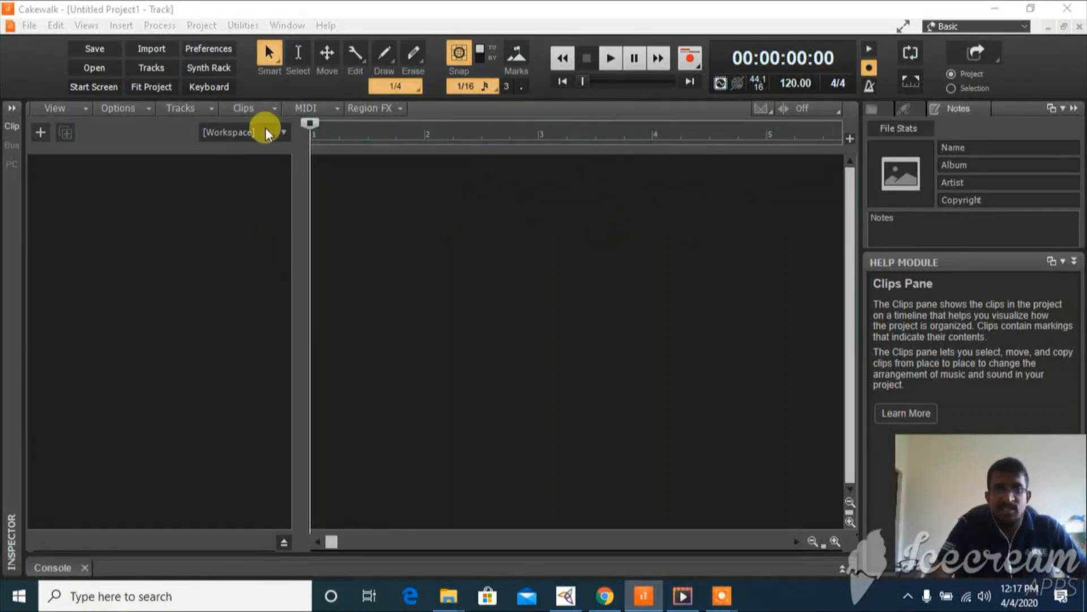
left_click(69, 10)
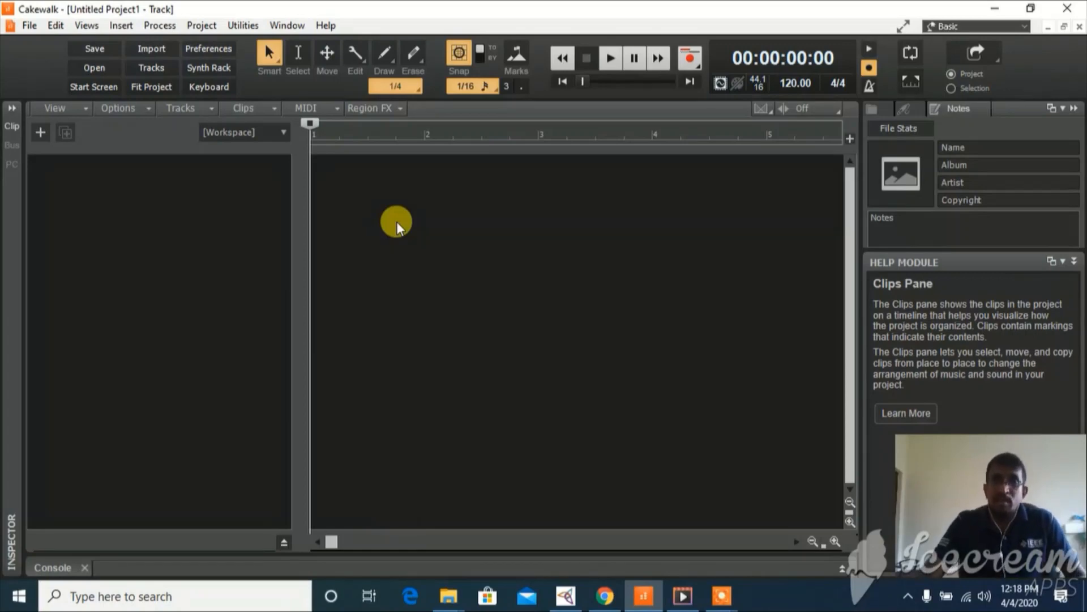
Open the Add Track settings in the empty project and set the new track type to Instrument.
right_click(125, 191)
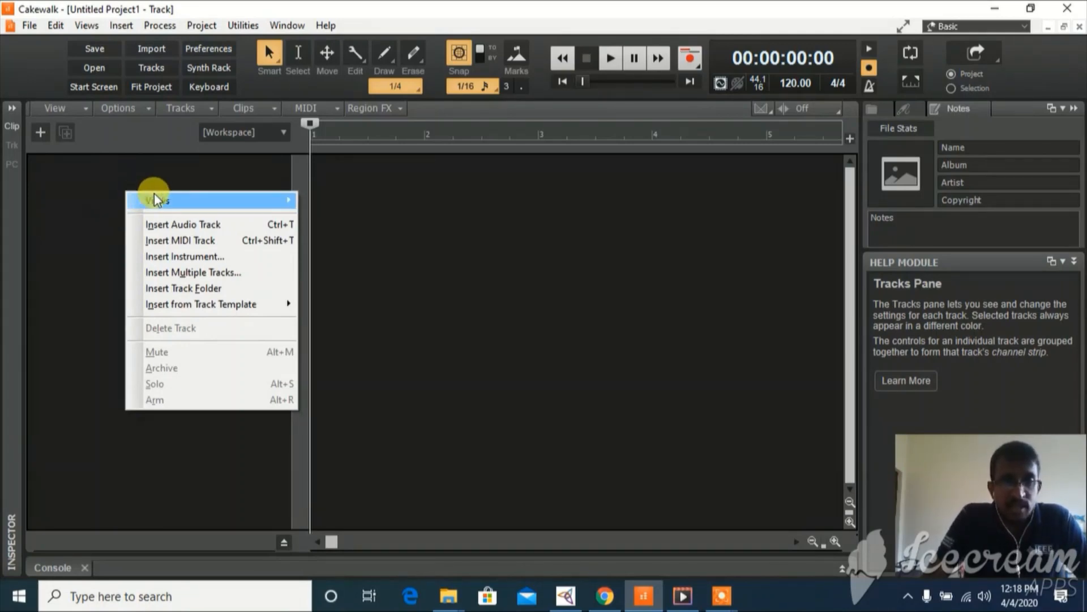
mouse_move(172, 196)
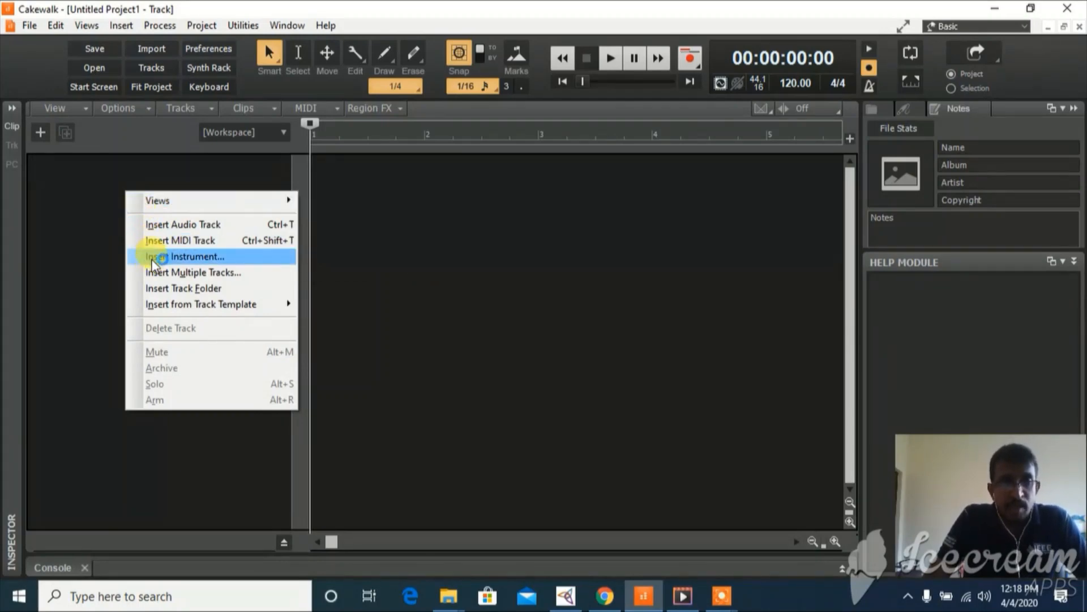
mouse_move(153, 304)
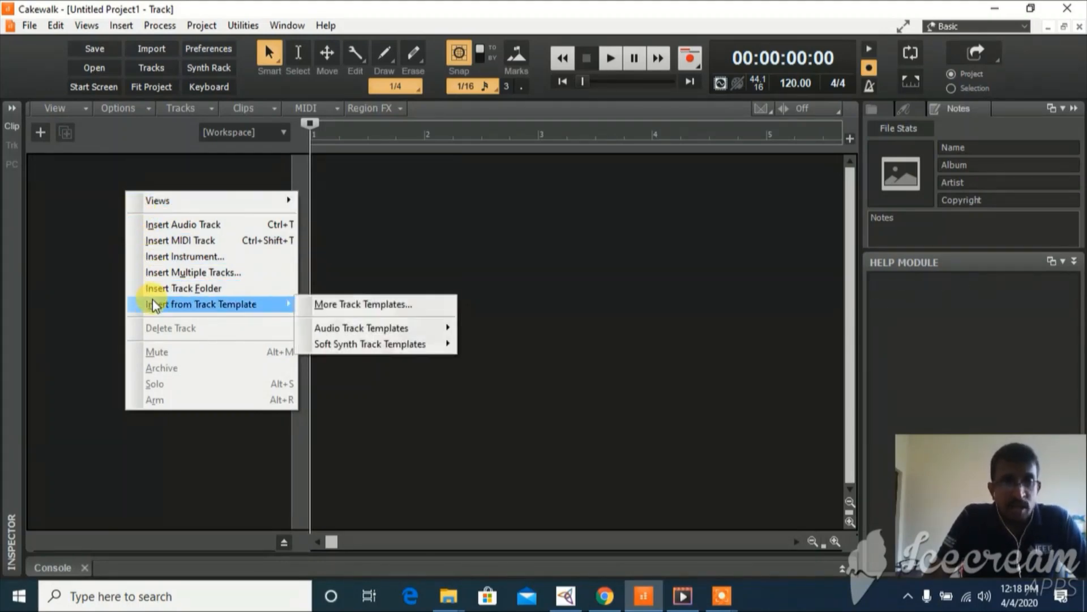
left_click(157, 257)
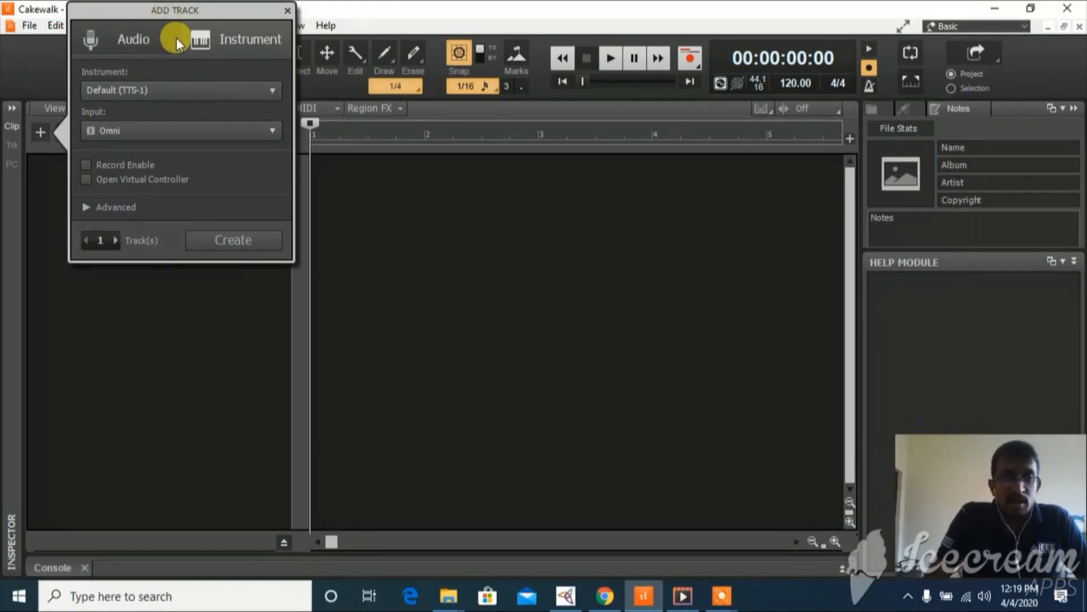
left_click(231, 41)
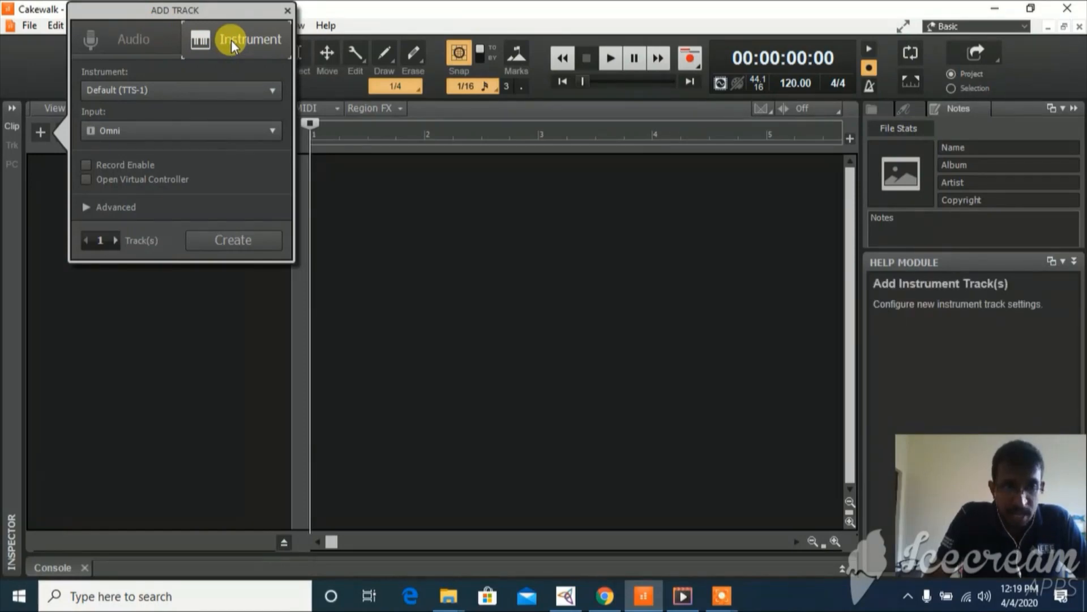
Choose SI-Drum Kit as the soft synth and create one instrument track with Omni input.
left_click(273, 92)
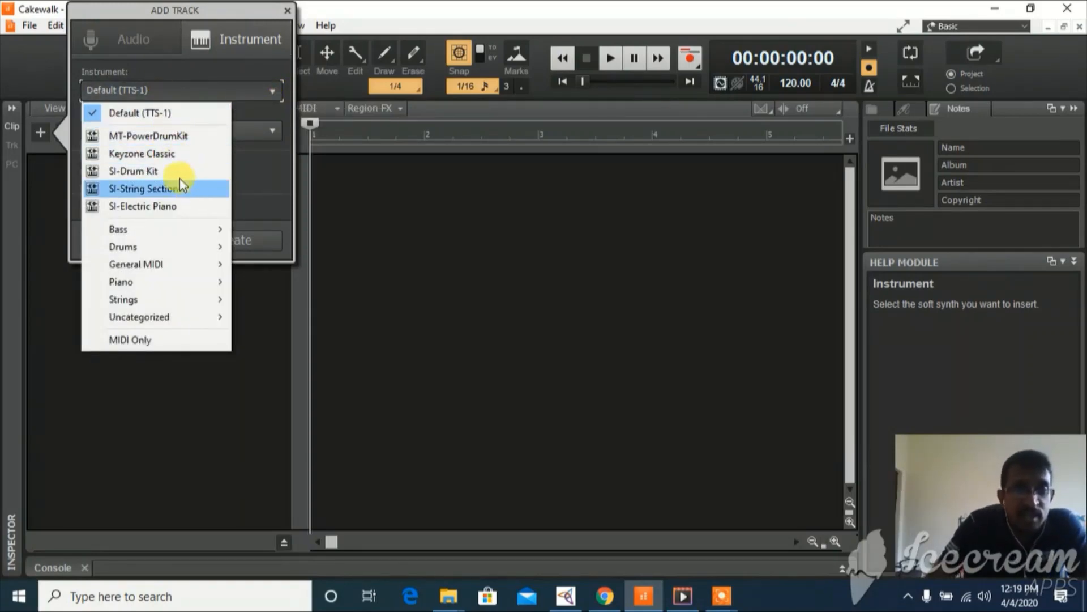
mouse_move(151, 228)
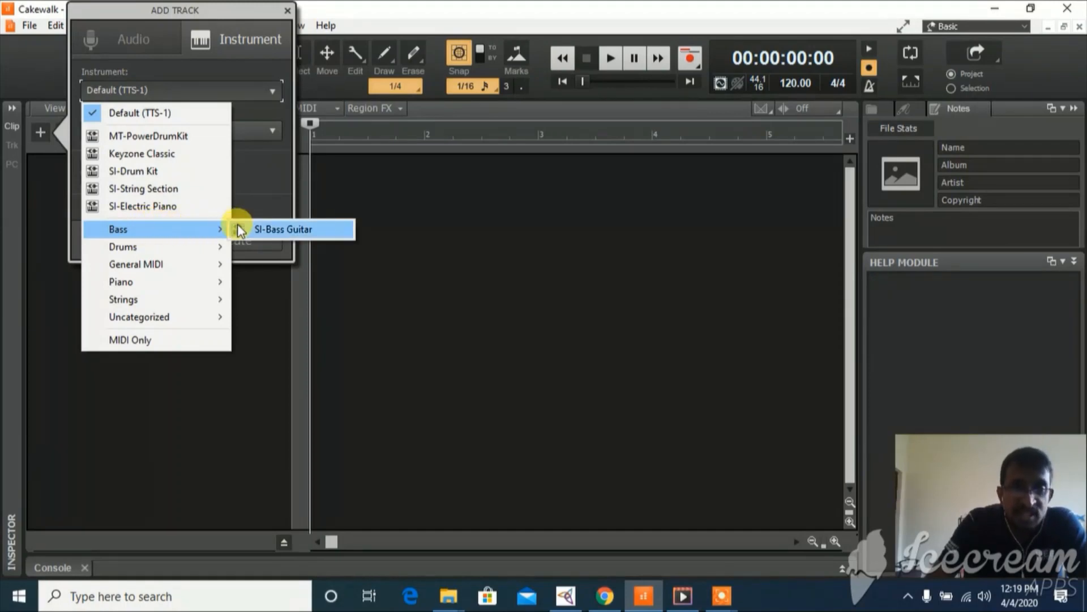
mouse_move(171, 247)
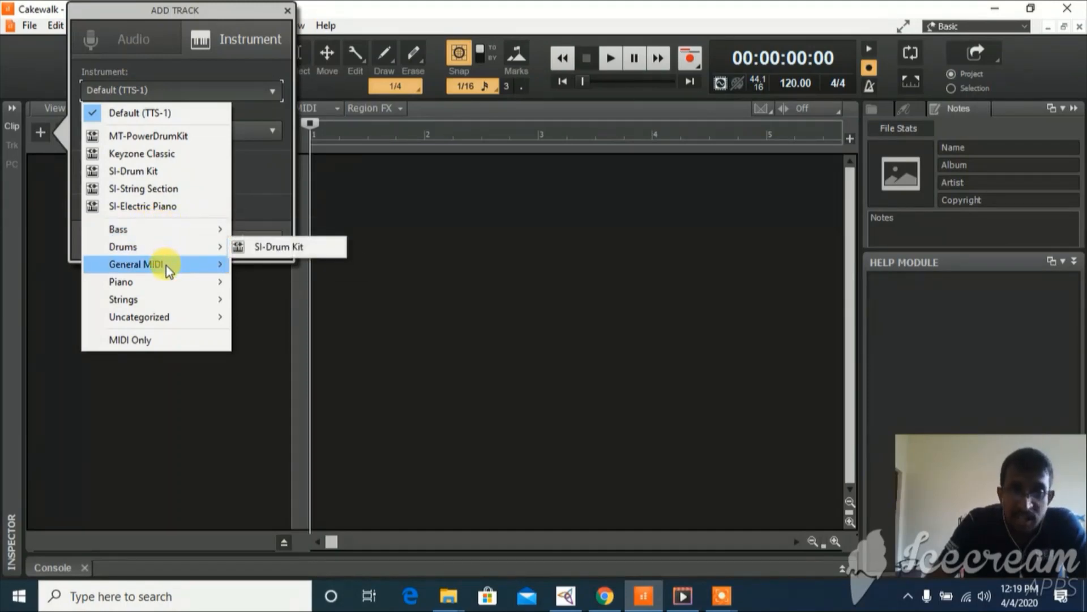
mouse_move(165, 265)
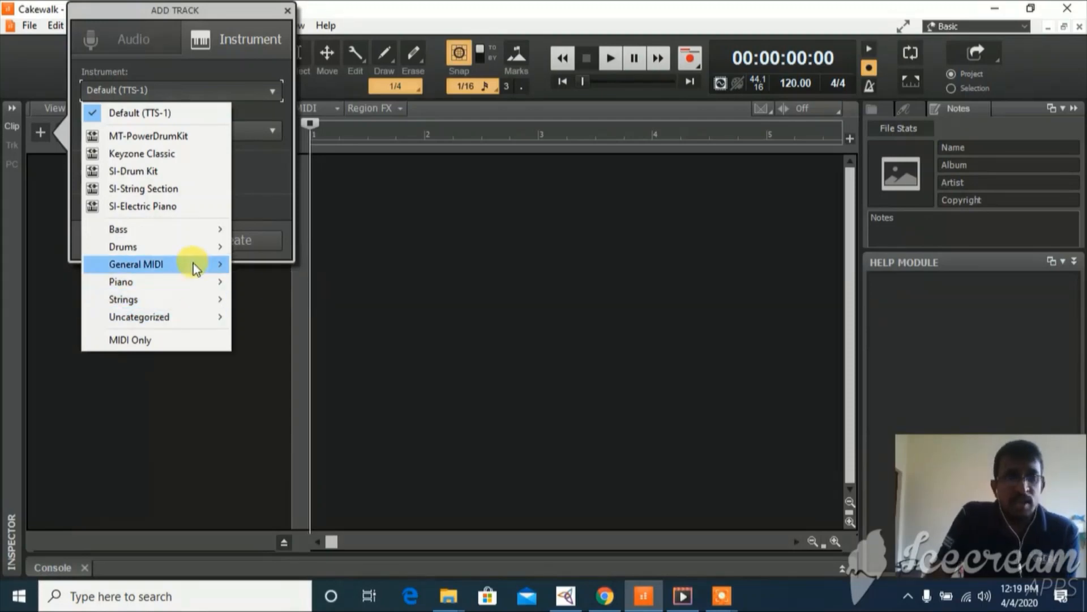
mouse_move(195, 226)
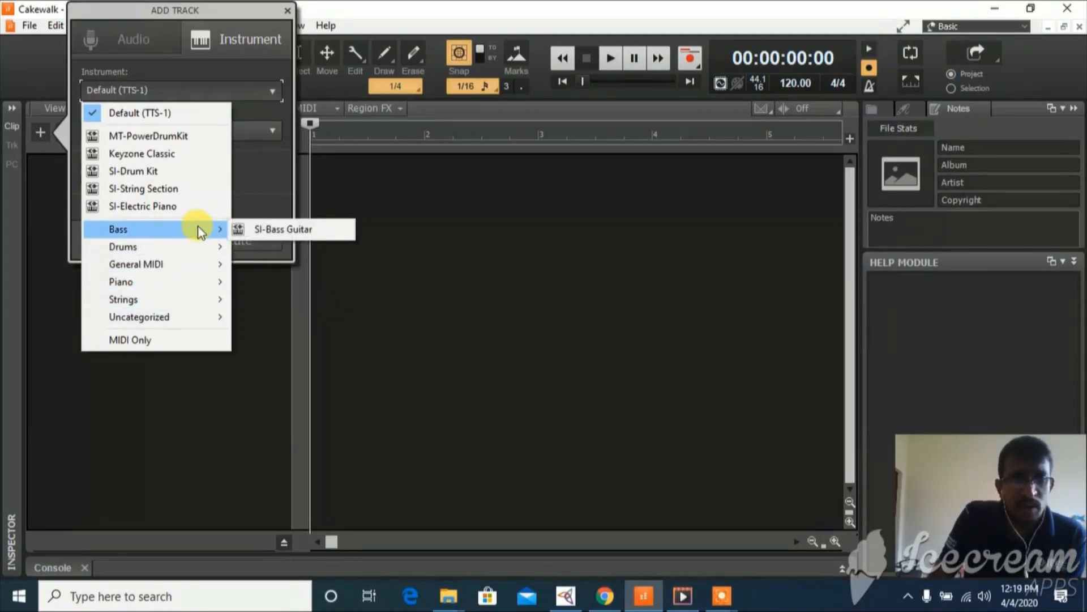
mouse_move(206, 247)
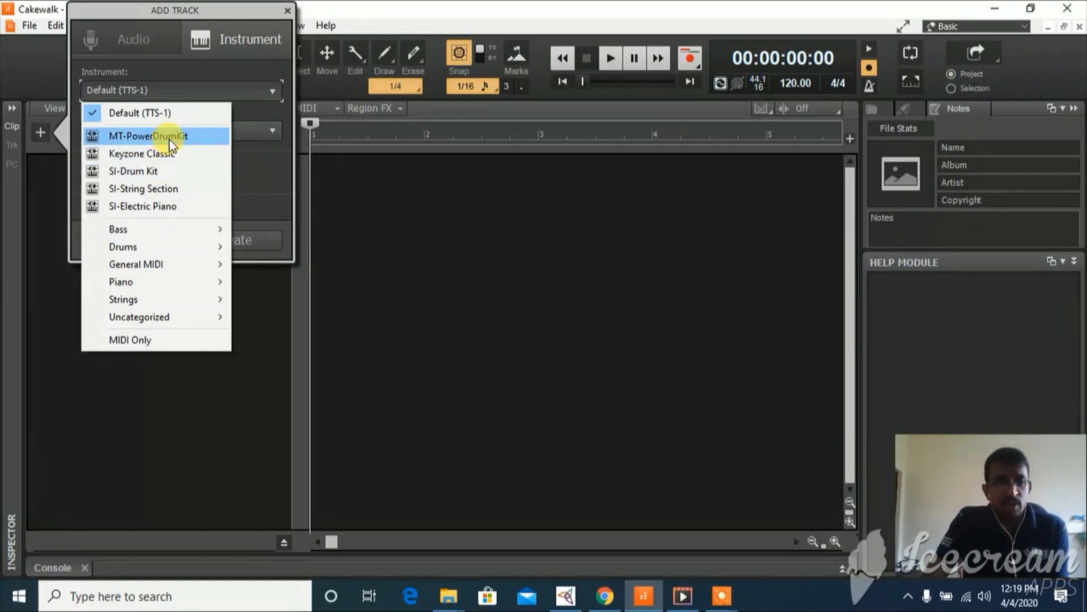
left_click(137, 174)
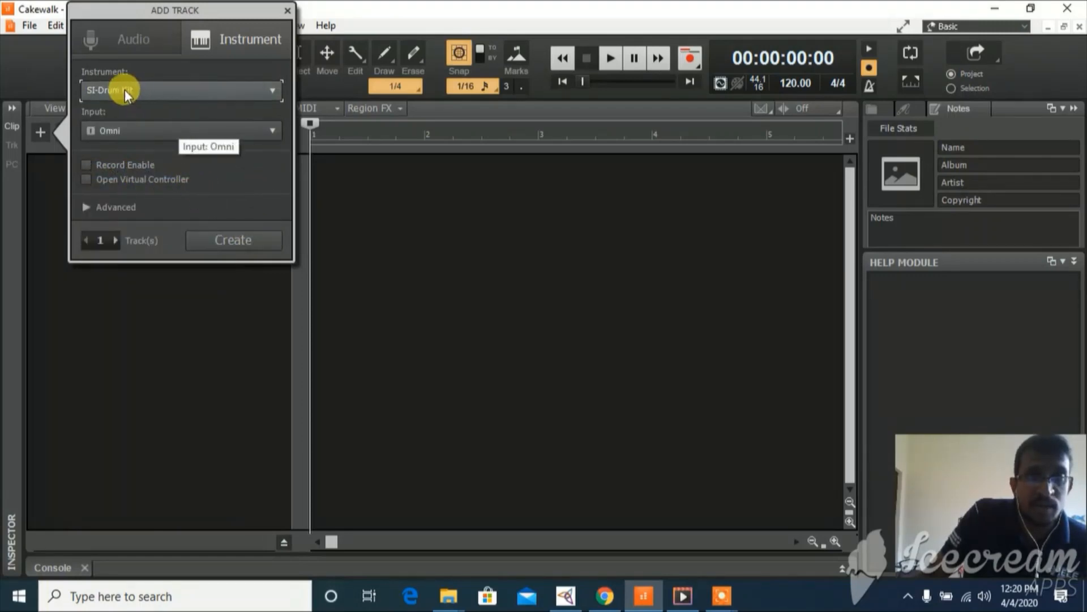
left_click(232, 241)
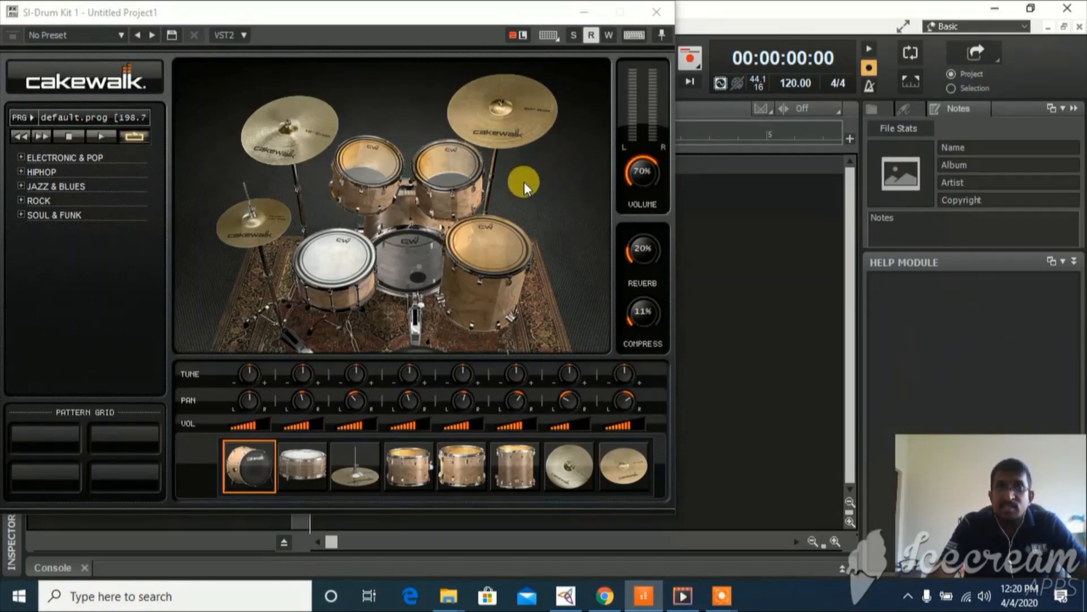
Audition the snare, toms, kick drum, hi-hat and cymbals on the SI-Drum Kit picture.
left_click(341, 264)
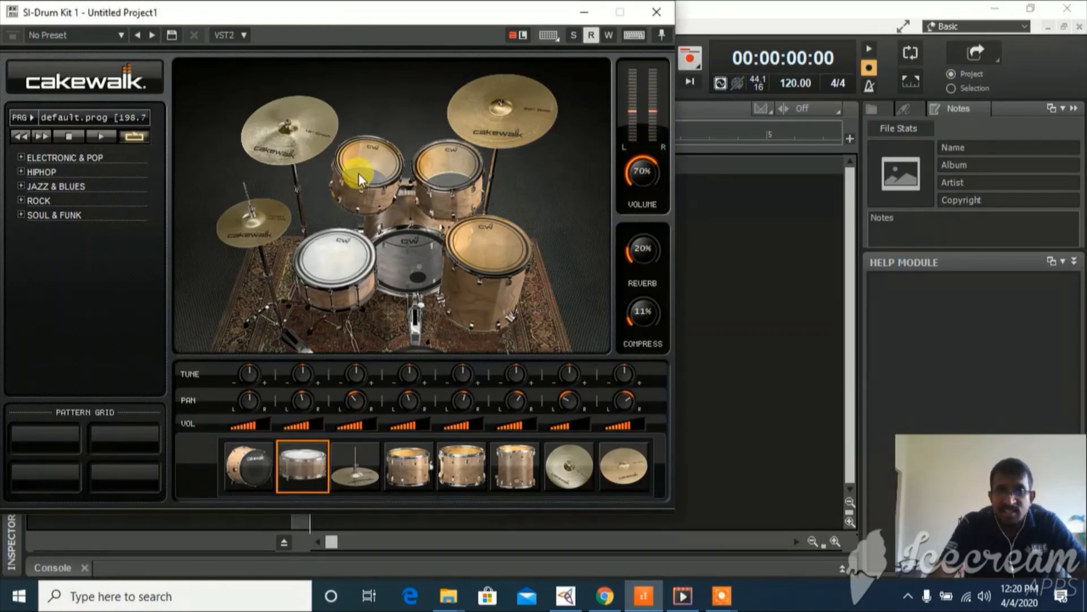
left_click(380, 173)
left_click(446, 172)
left_click(497, 271)
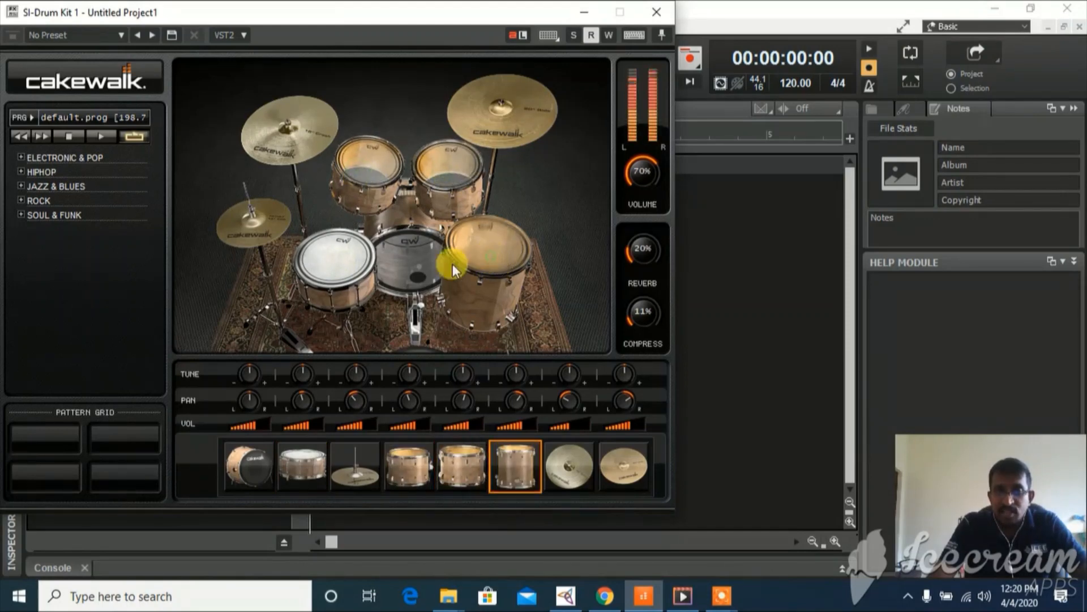
left_click(412, 263)
left_click(328, 243)
left_click(287, 158)
left_click(252, 218)
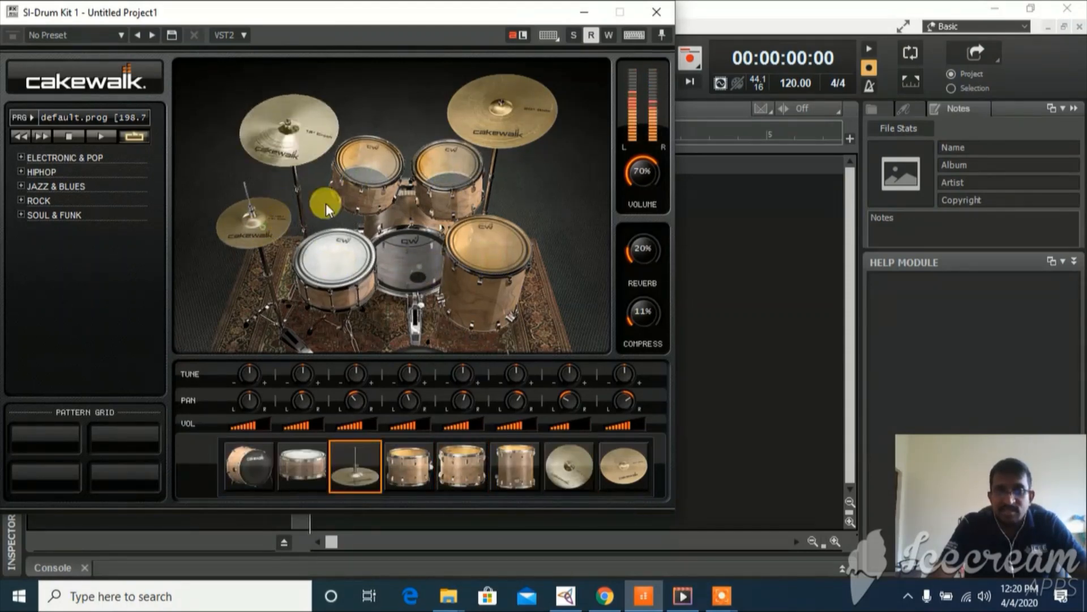
left_click(368, 173)
left_click(429, 192)
left_click(512, 113)
left_click(492, 227)
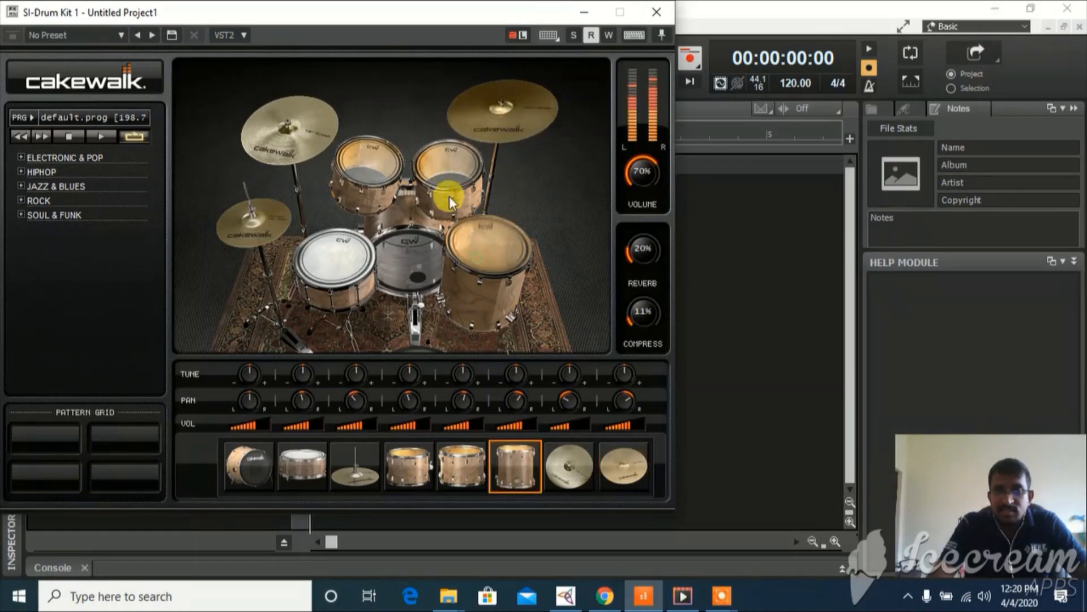
left_click(450, 194)
left_click(407, 256)
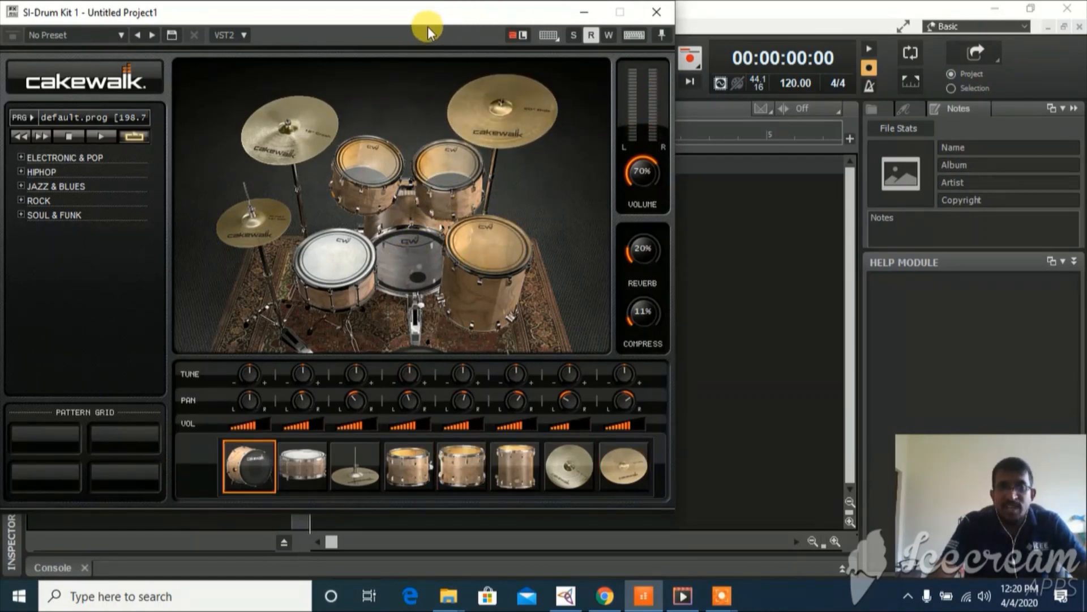
Close the SI-Drum Kit window and open the Computer Keyboard virtual controller.
left_click_drag(399, 15, 579, 37)
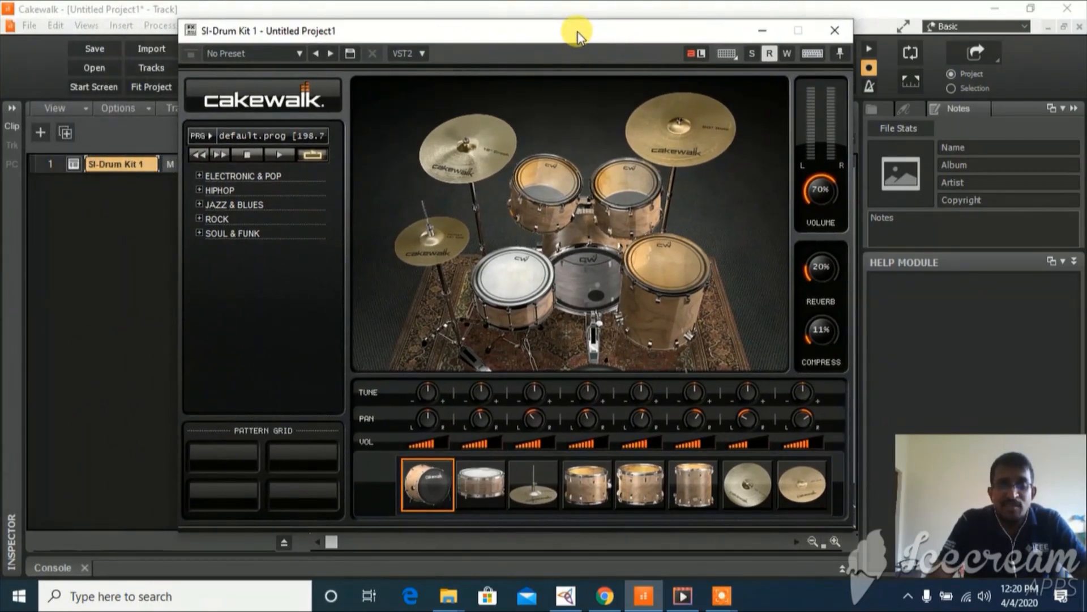
left_click(836, 31)
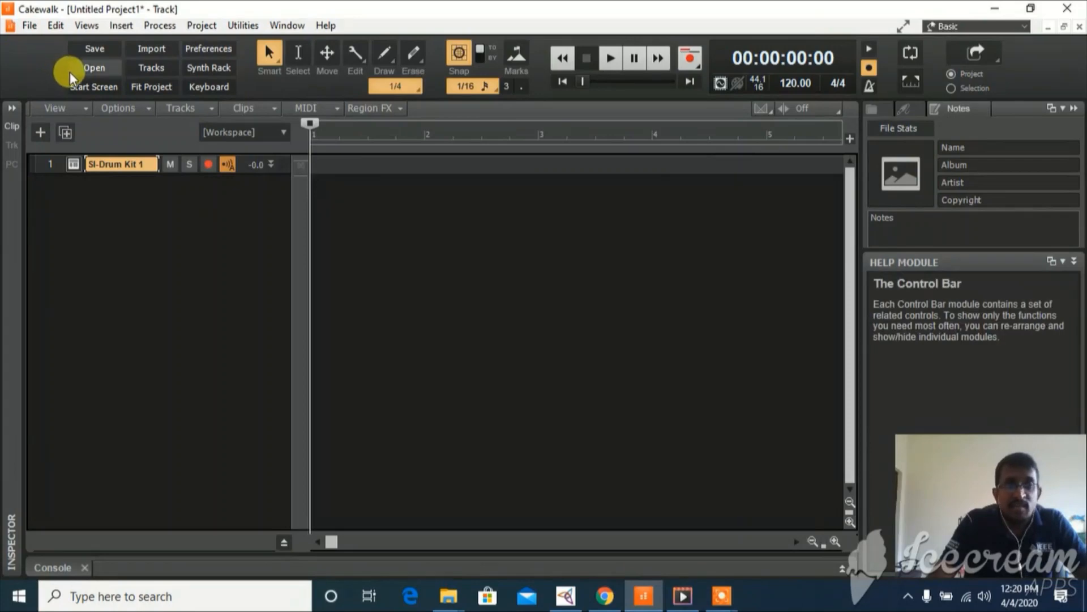
left_click(86, 26)
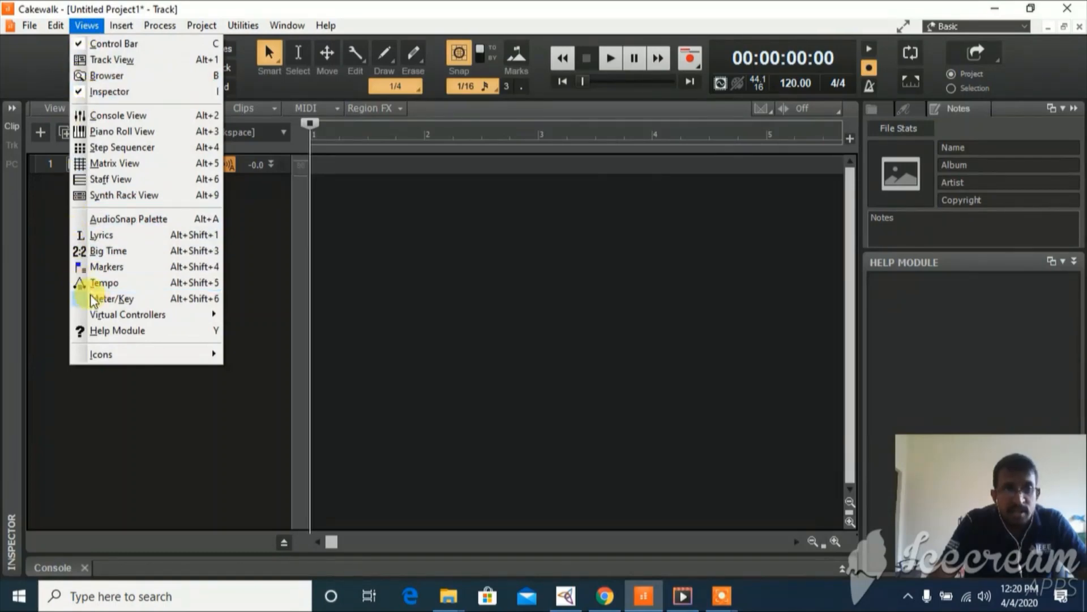
mouse_move(99, 312)
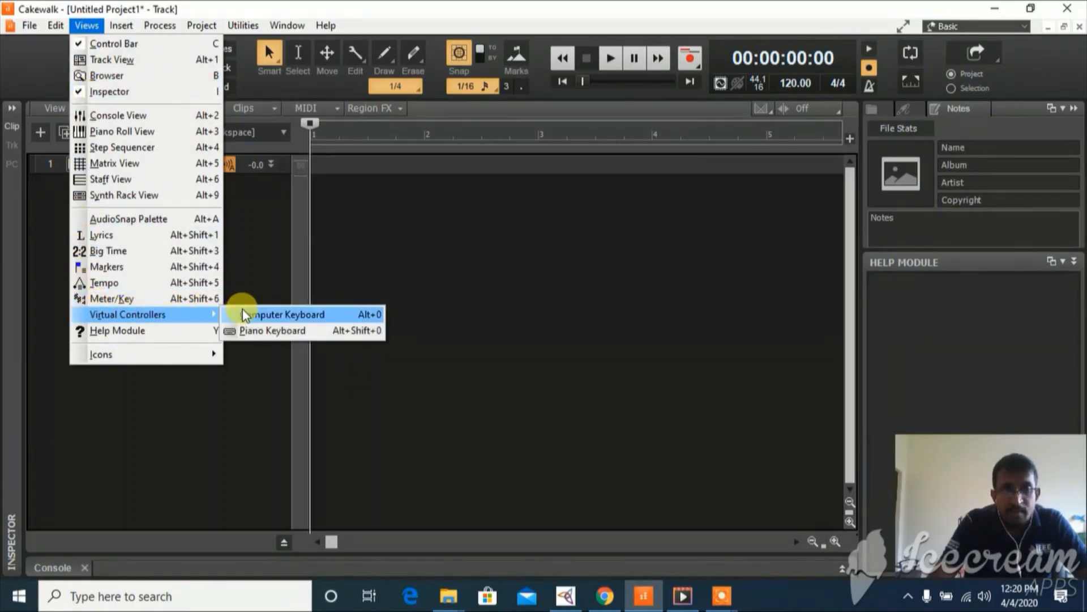
left_click(307, 315)
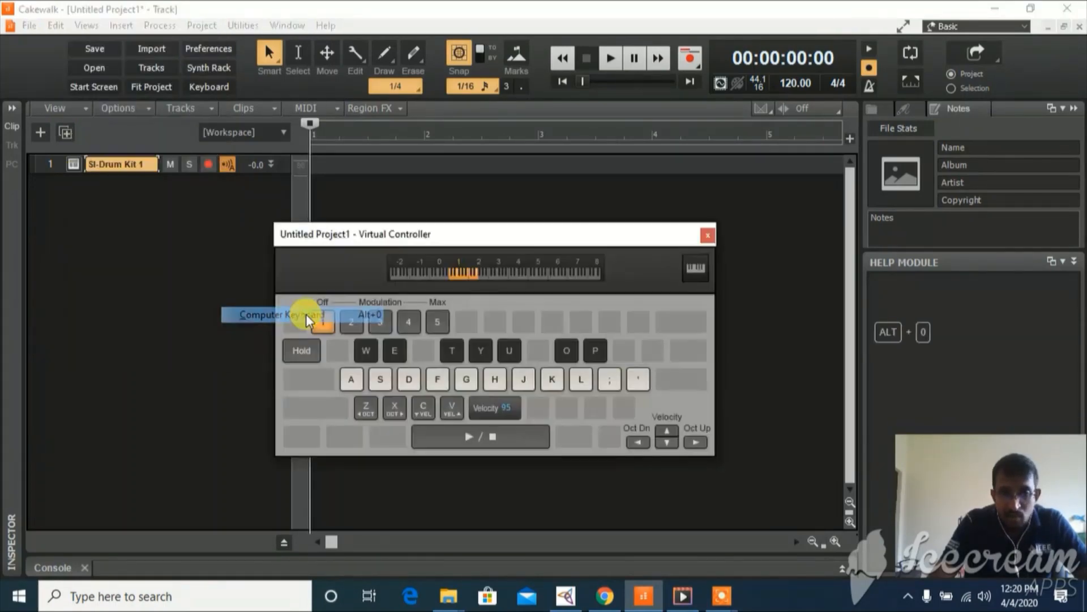
left_click_drag(373, 242, 380, 208)
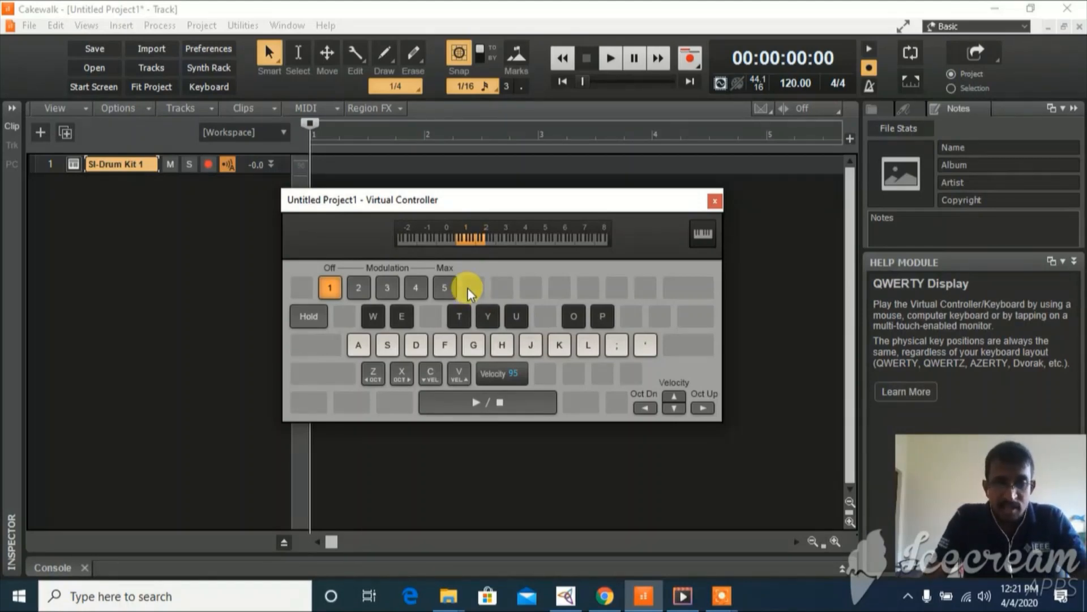
Test the drum kit sounds with the virtual controller notes A, S, F, H, O and D, and close the controller.
left_click(360, 346)
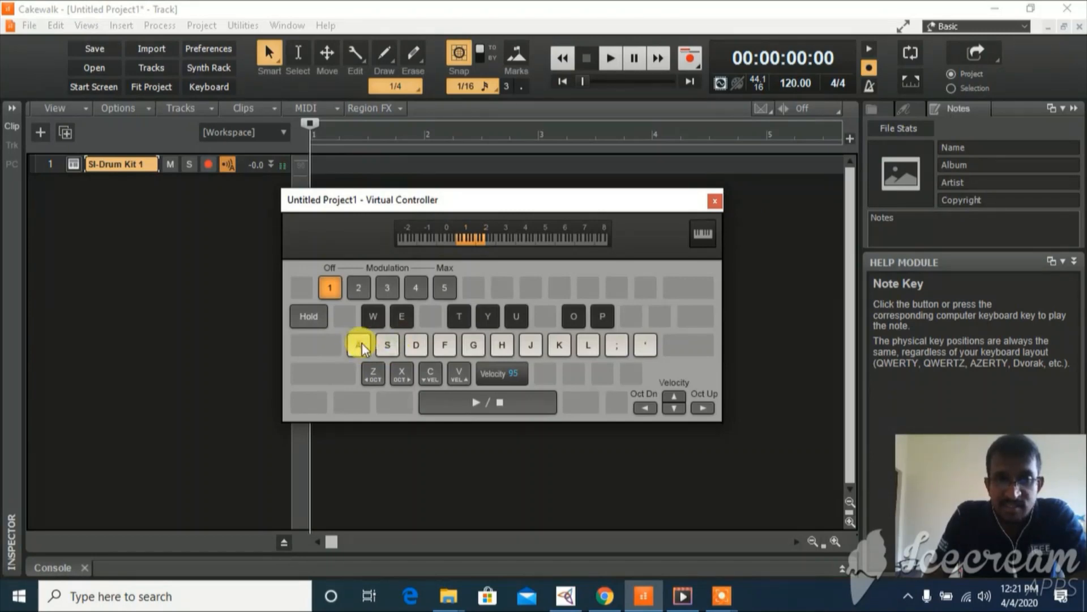
left_click(389, 346)
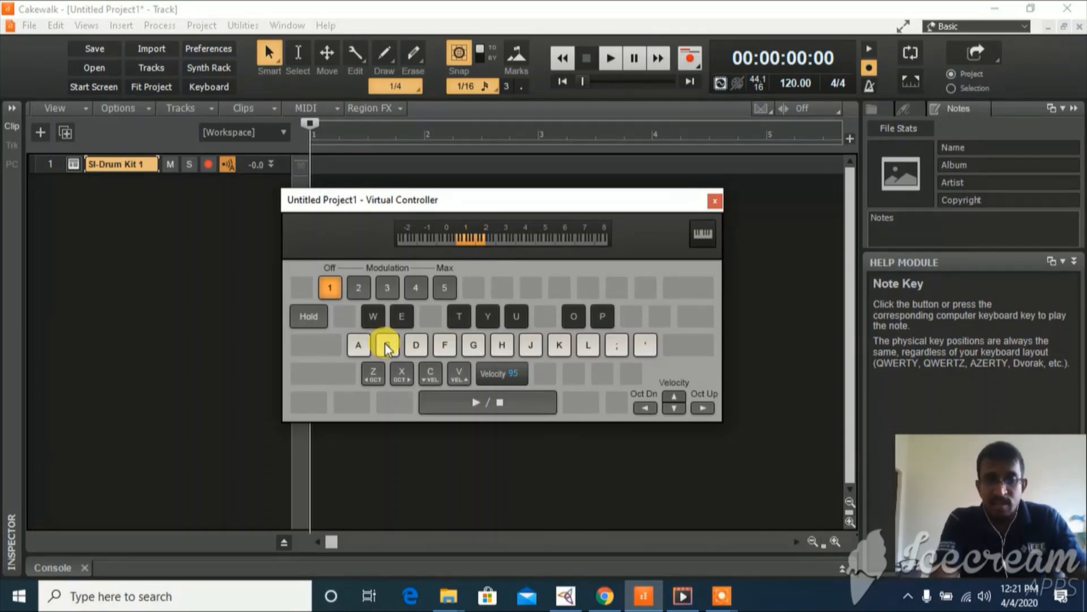
key("a")
key("a")
key("a")
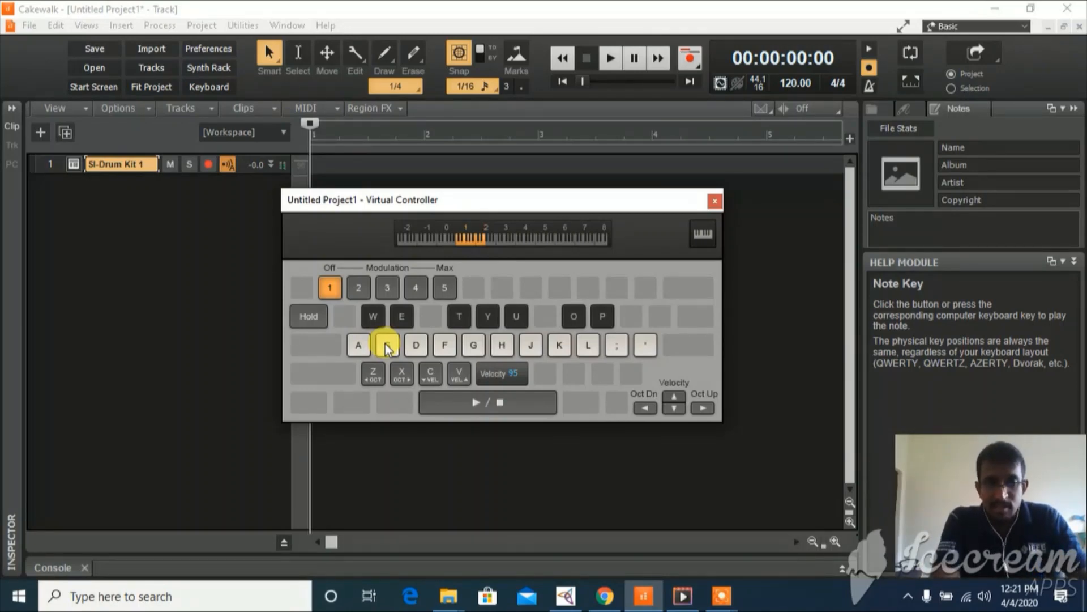
key("a")
key("a")
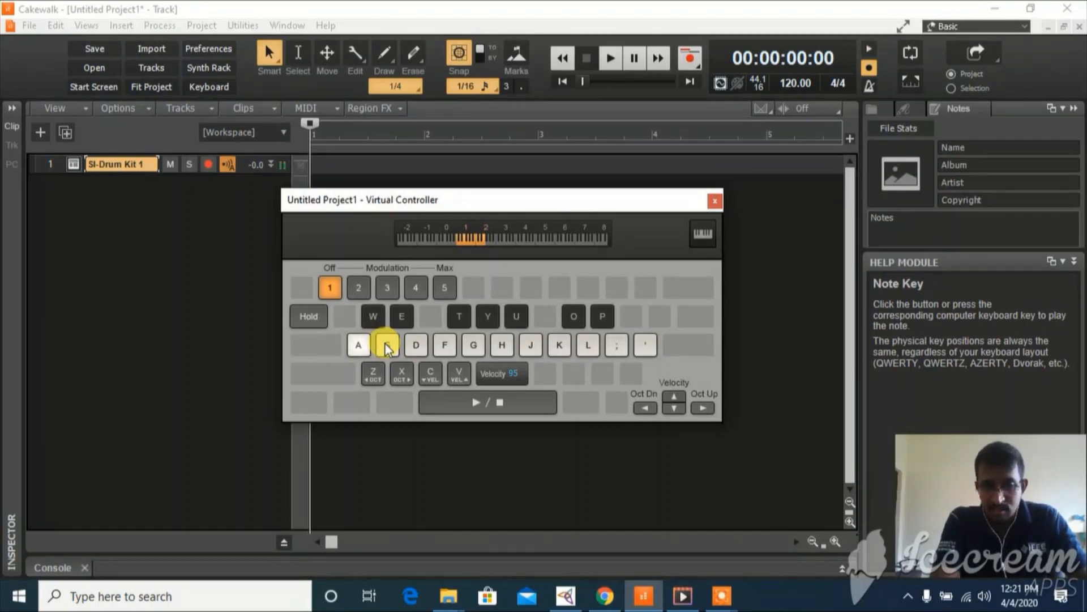
key("a")
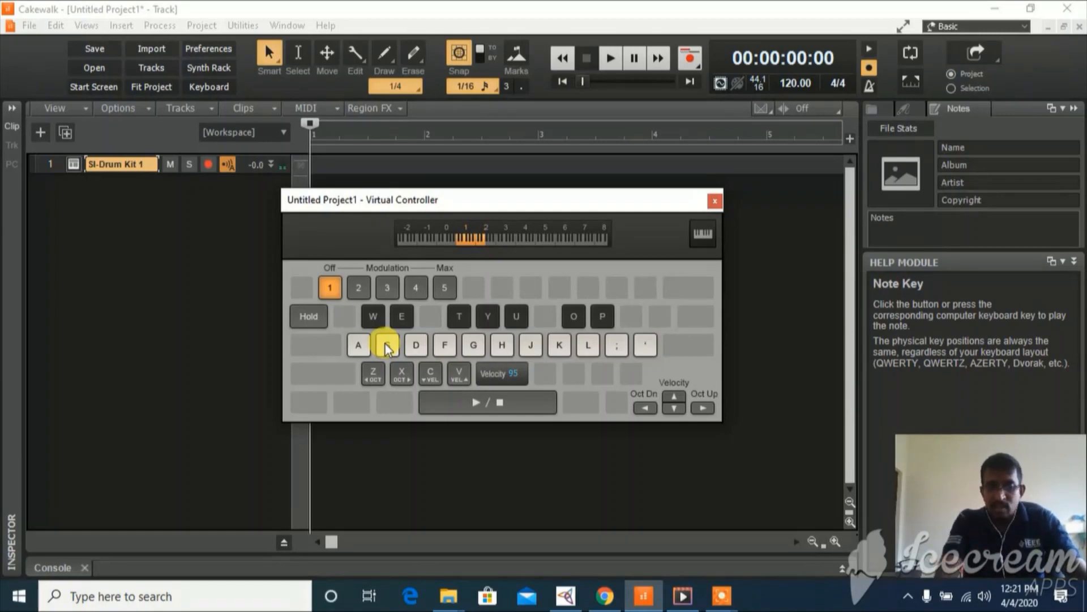
key("f")
key("h")
key("o")
key("d")
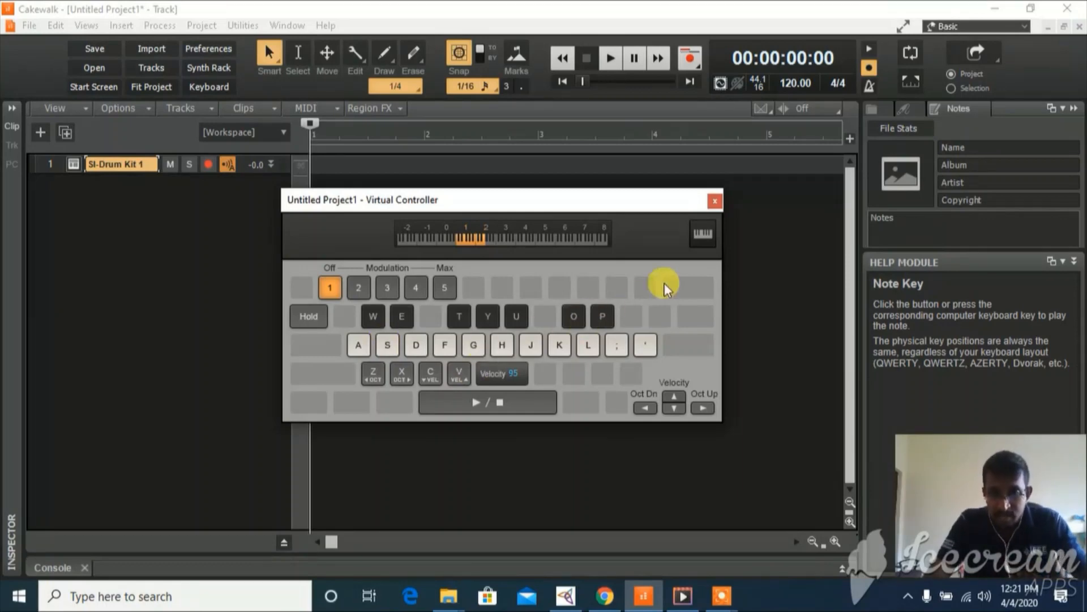
left_click(716, 204)
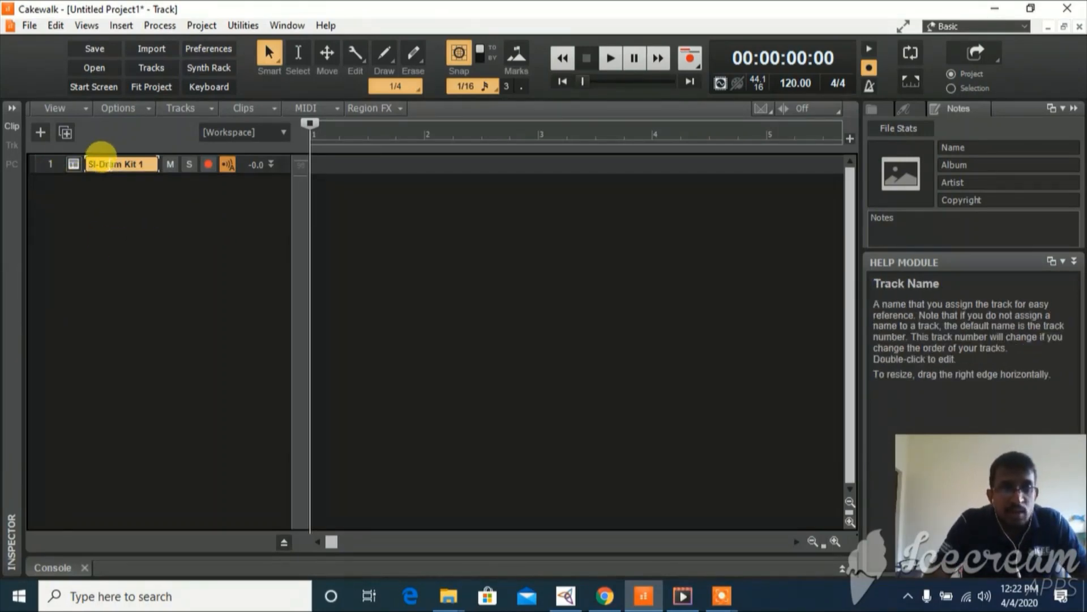
Open the Piano Roll view for the SI-Drum Kit 1 track and expand it to fill the work area.
left_click(50, 165)
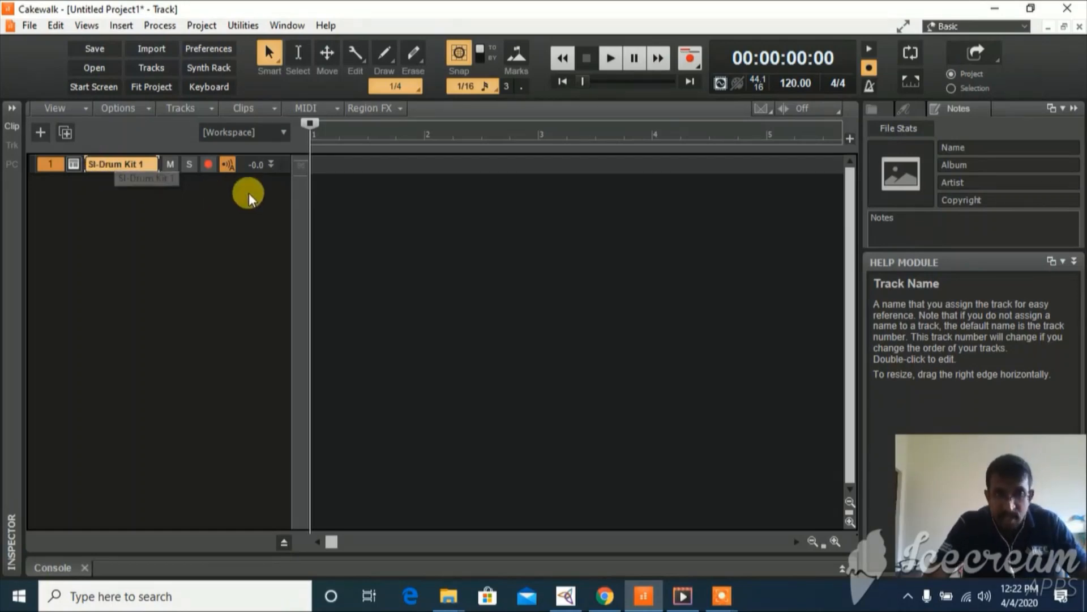
right_click(353, 167)
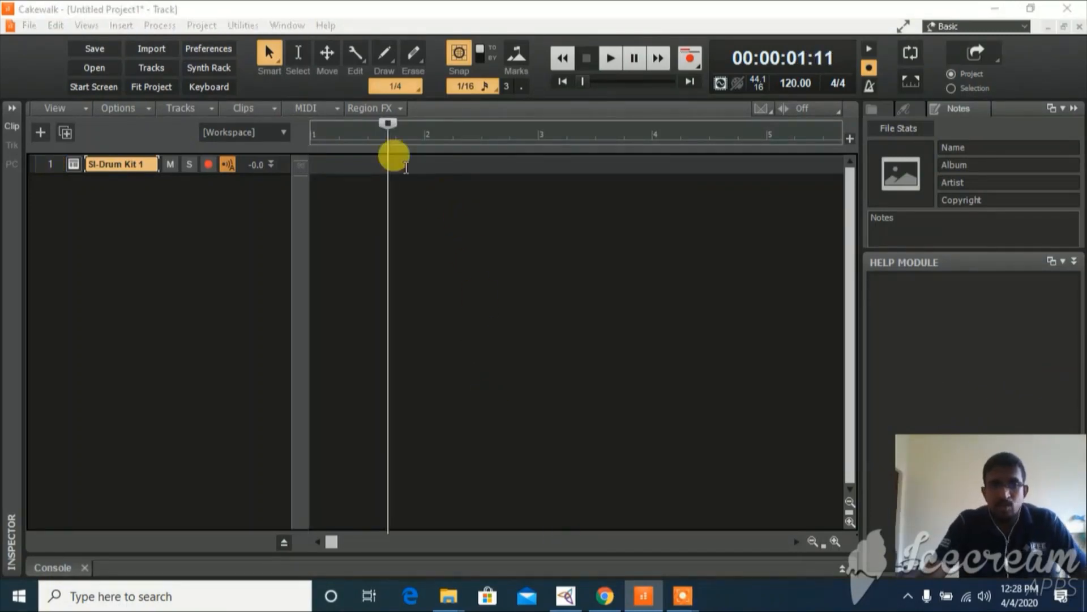
left_click(375, 166)
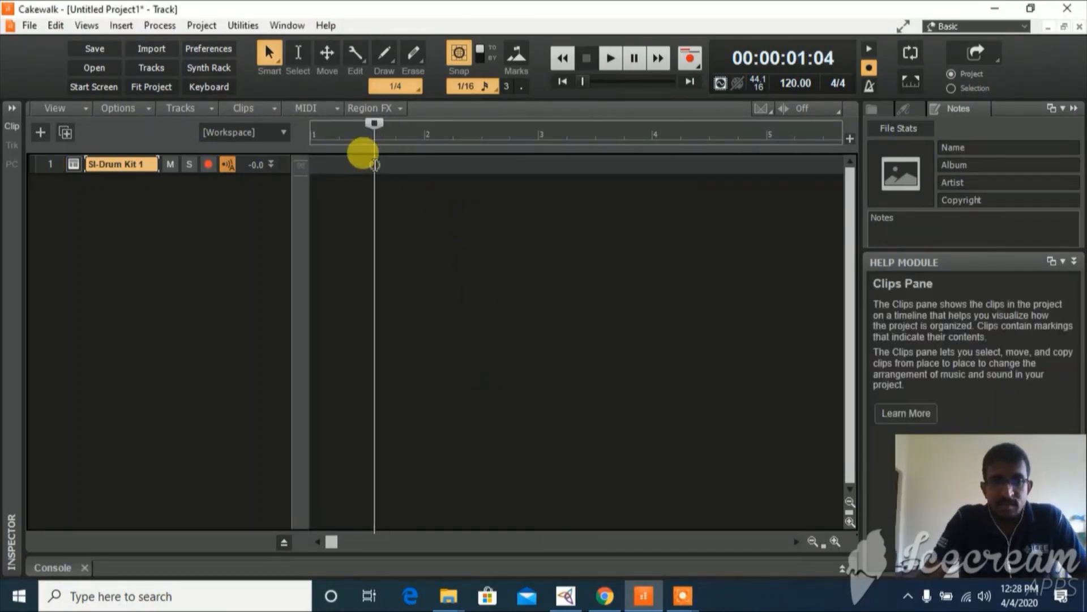
right_click(338, 164)
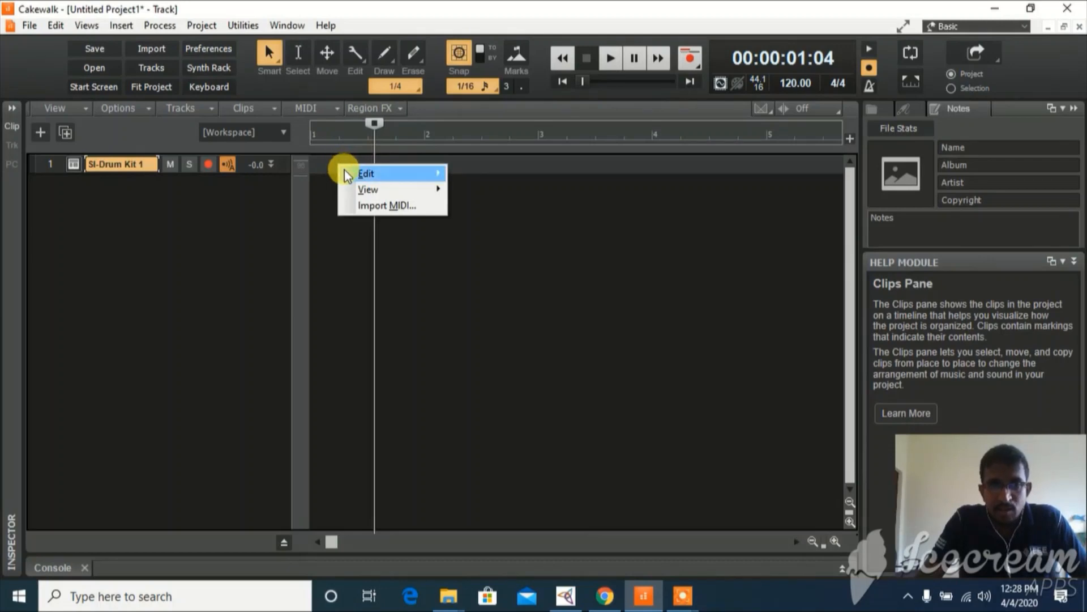
mouse_move(355, 192)
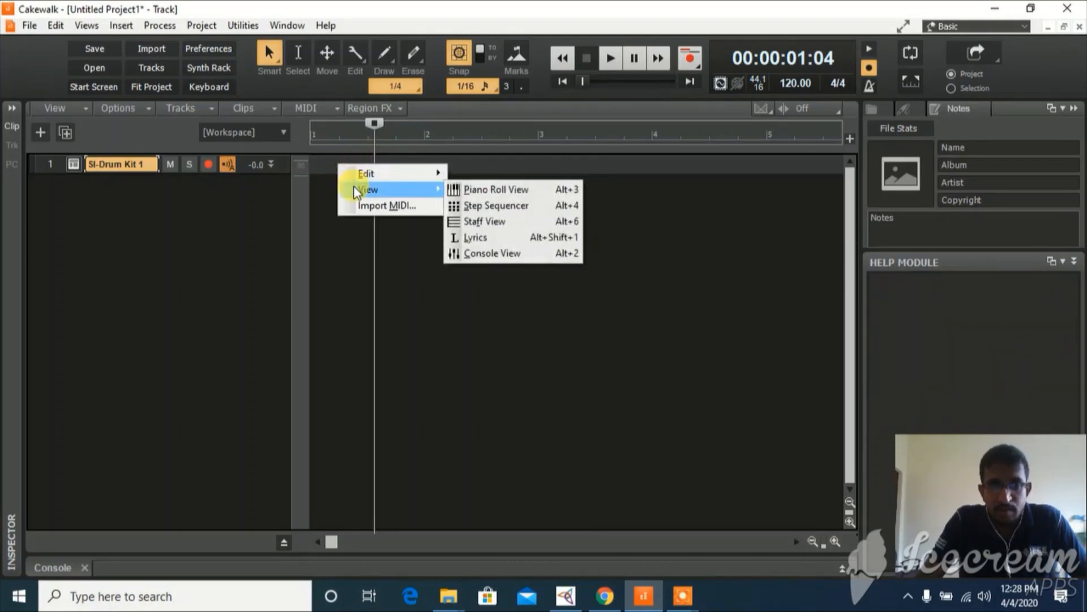
left_click(498, 192)
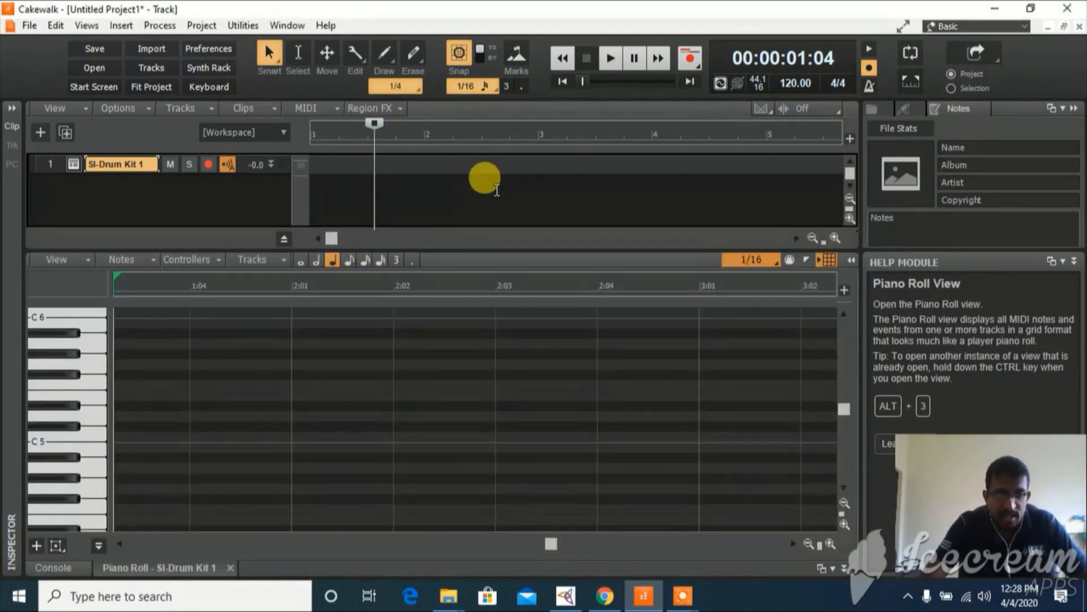
double_click(140, 569)
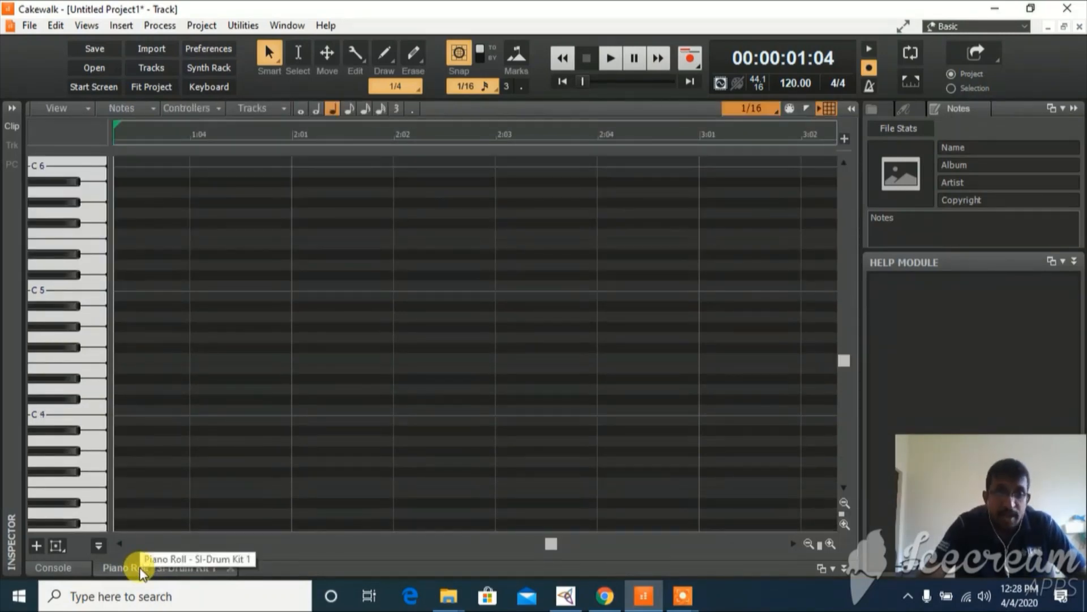
Close the Piano Roll view, collapse the console and return the playhead to the start of the project.
left_click(230, 568)
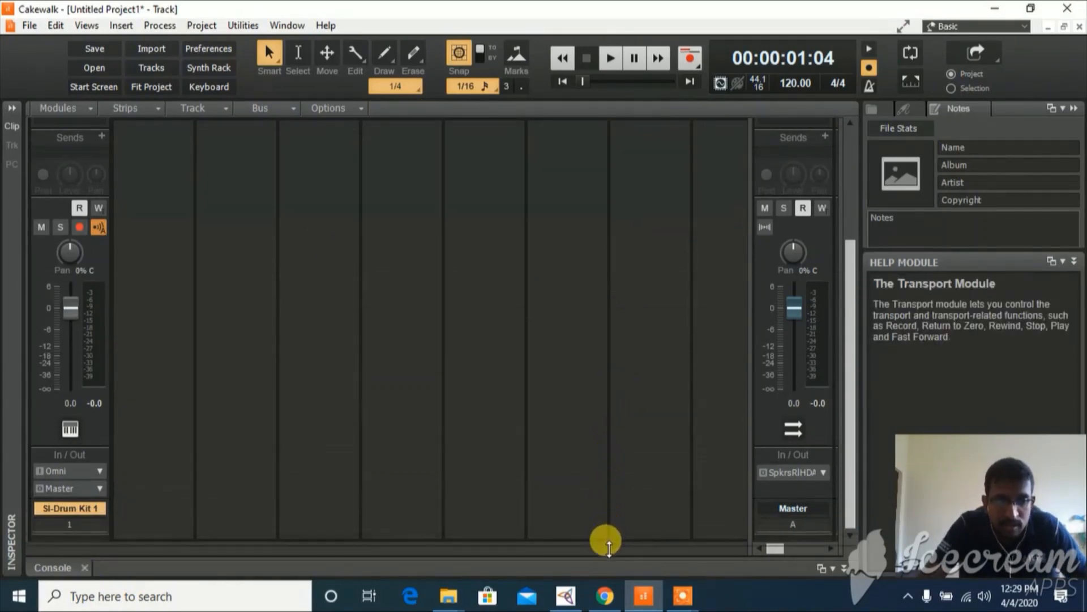
left_click_drag(608, 547, 604, 569)
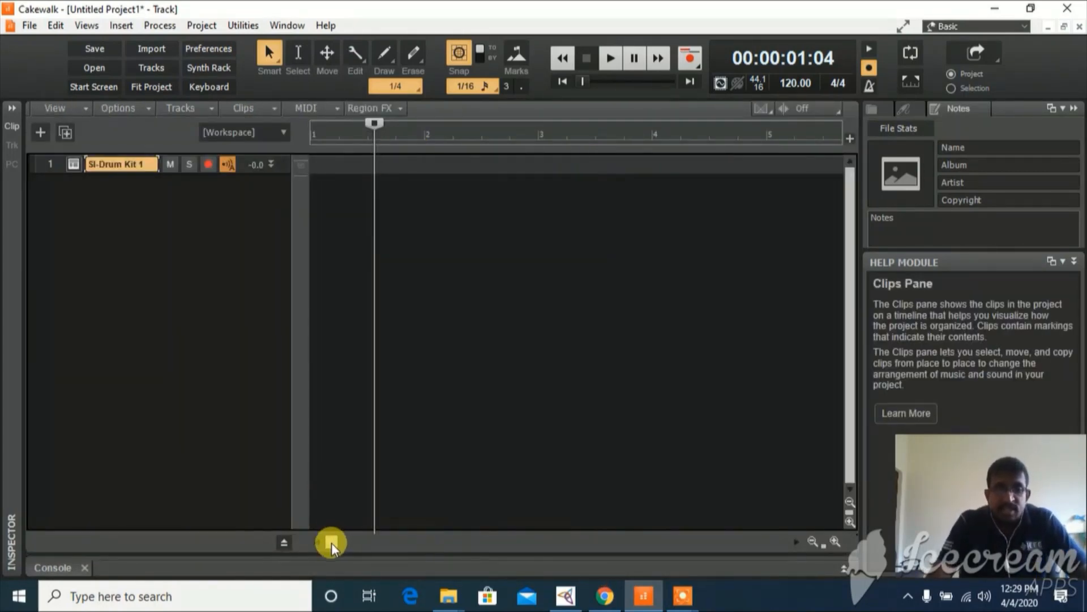
left_click_drag(378, 125, 310, 124)
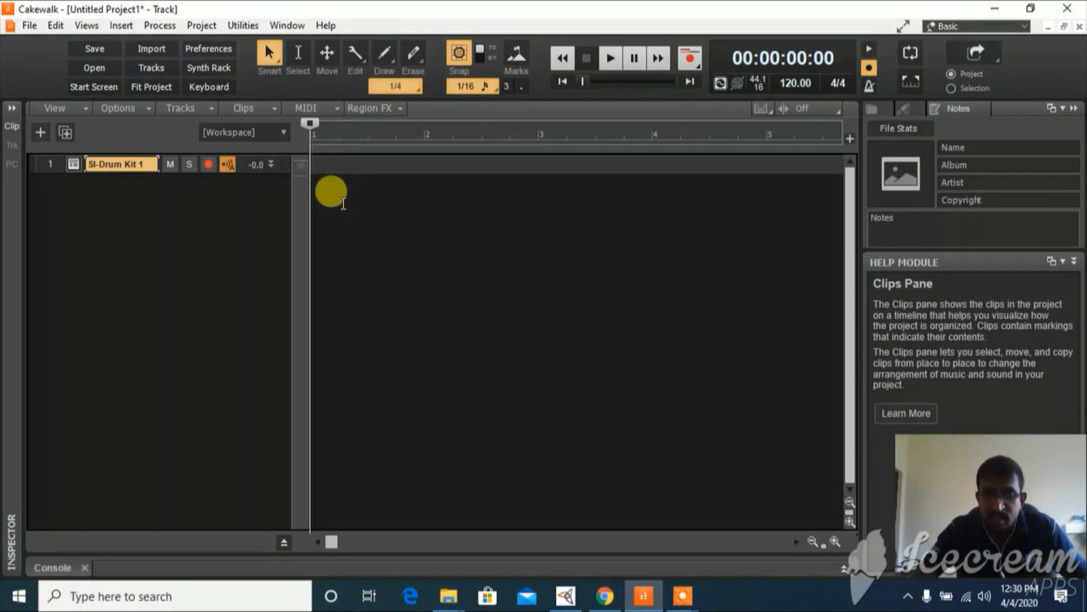
Switch to Chrome and view the Wikipedia photo of a player piano roll from the image search results.
left_click(598, 600)
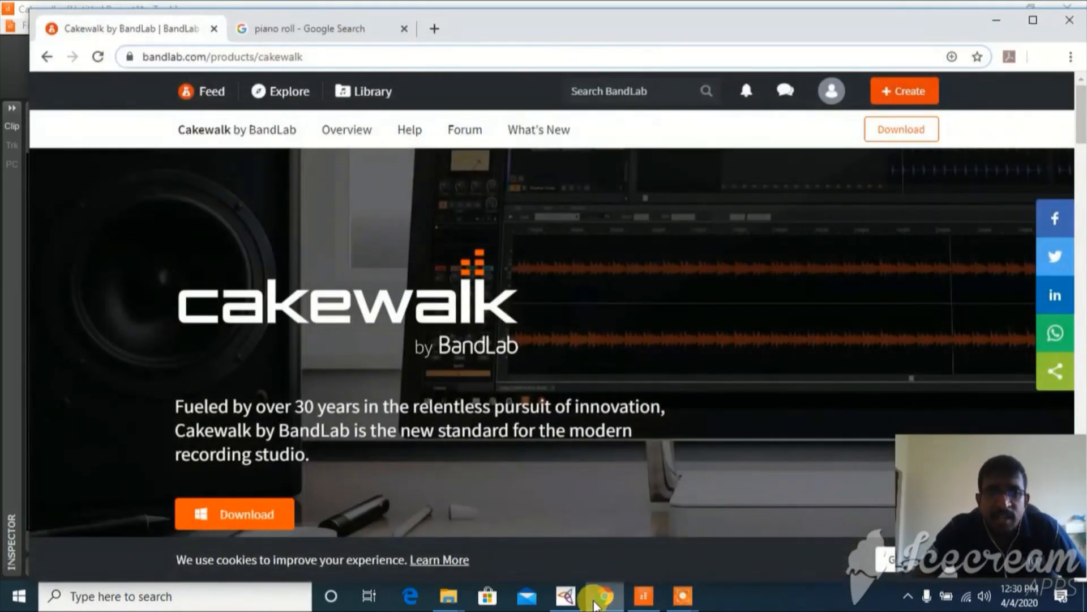
left_click(300, 28)
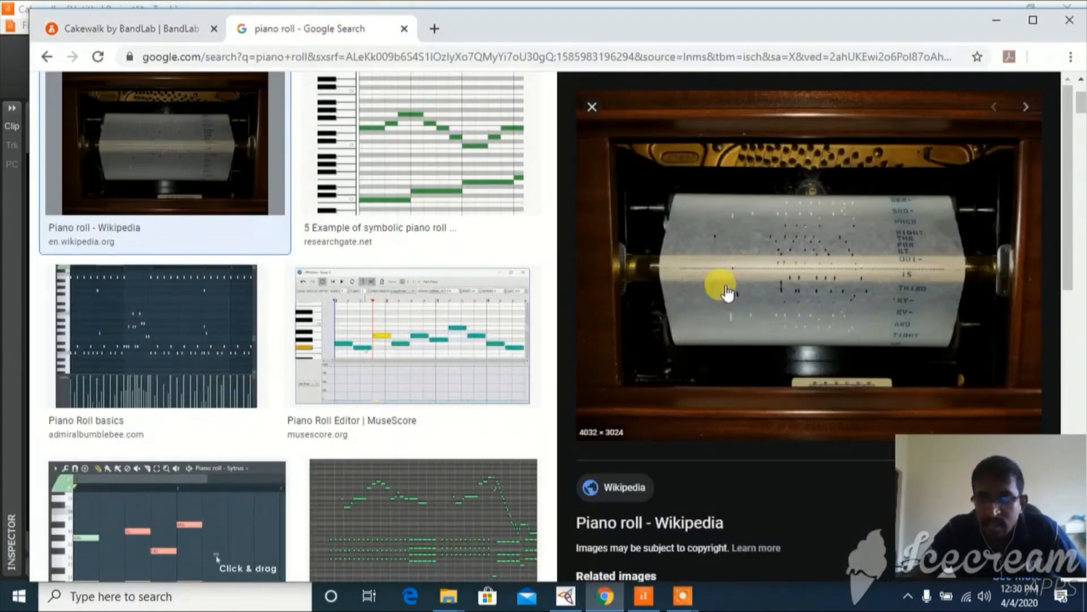
left_click(688, 258)
left_click(948, 132)
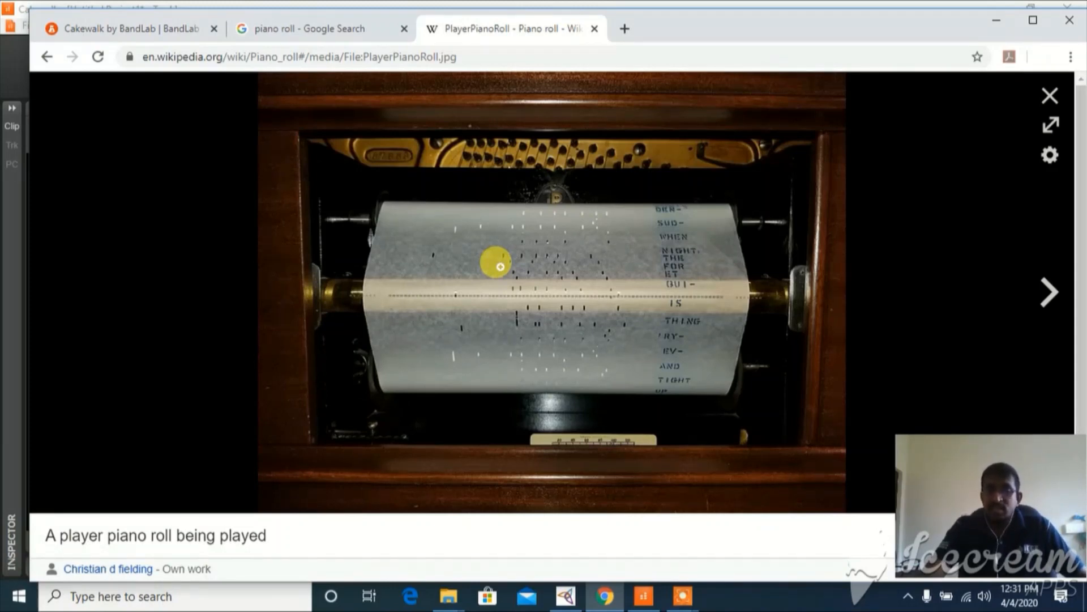
left_click(685, 599)
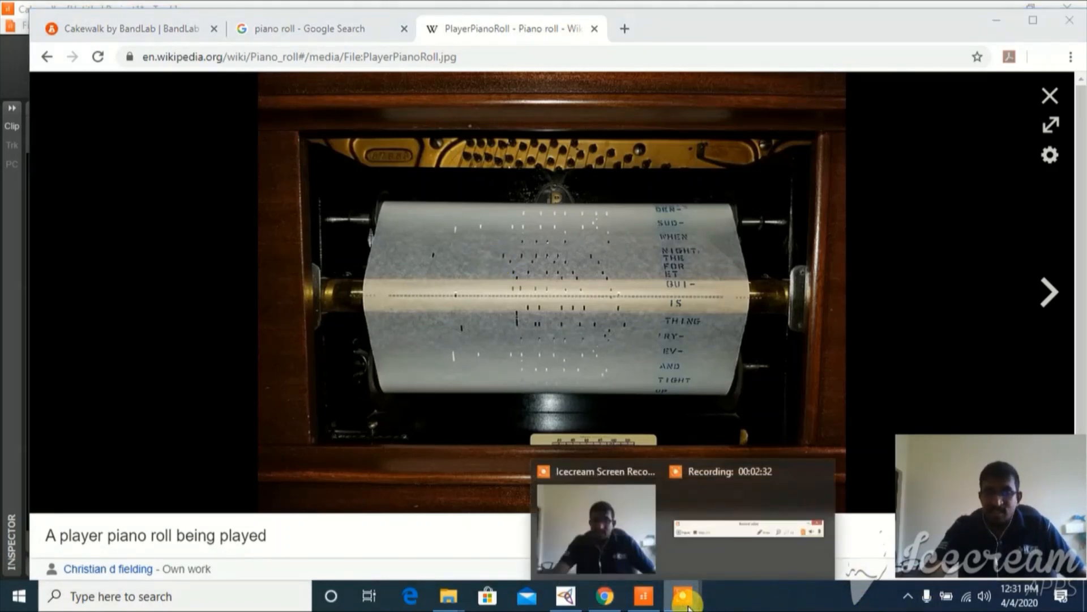
left_click(601, 528)
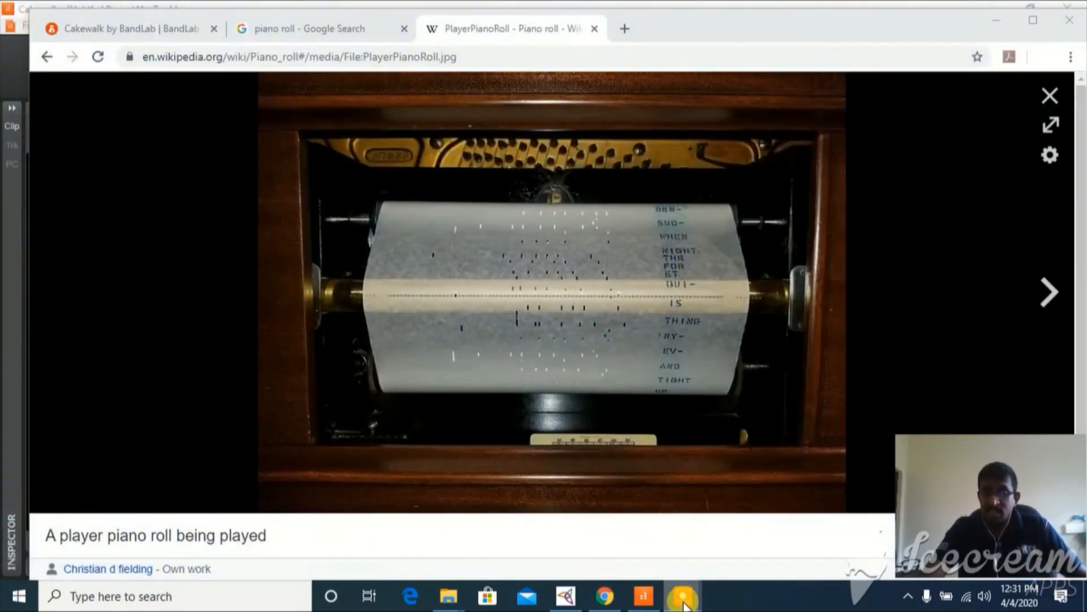
mouse_move(684, 603)
left_click(723, 514)
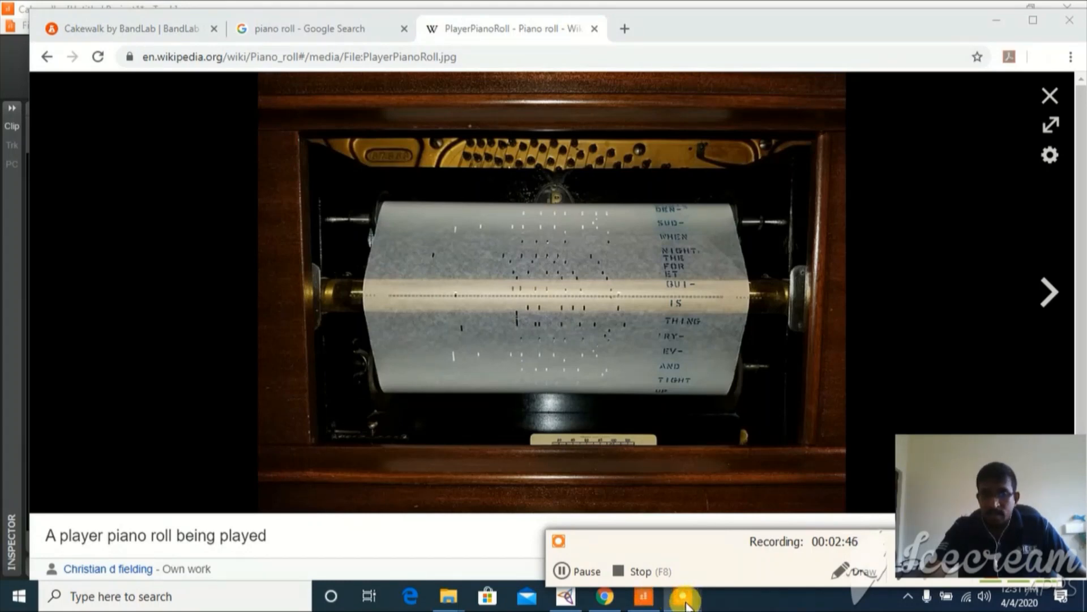
Switch back to Cakewalk and open the Piano Roll view for the SI-Drum Kit 1 track.
left_click(645, 595)
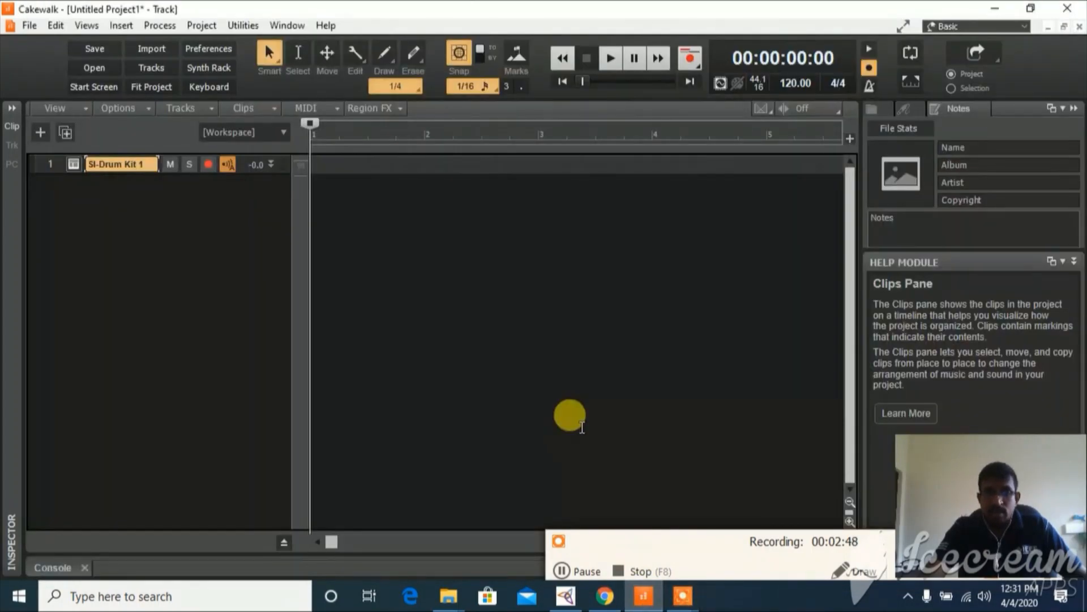
left_click(581, 426)
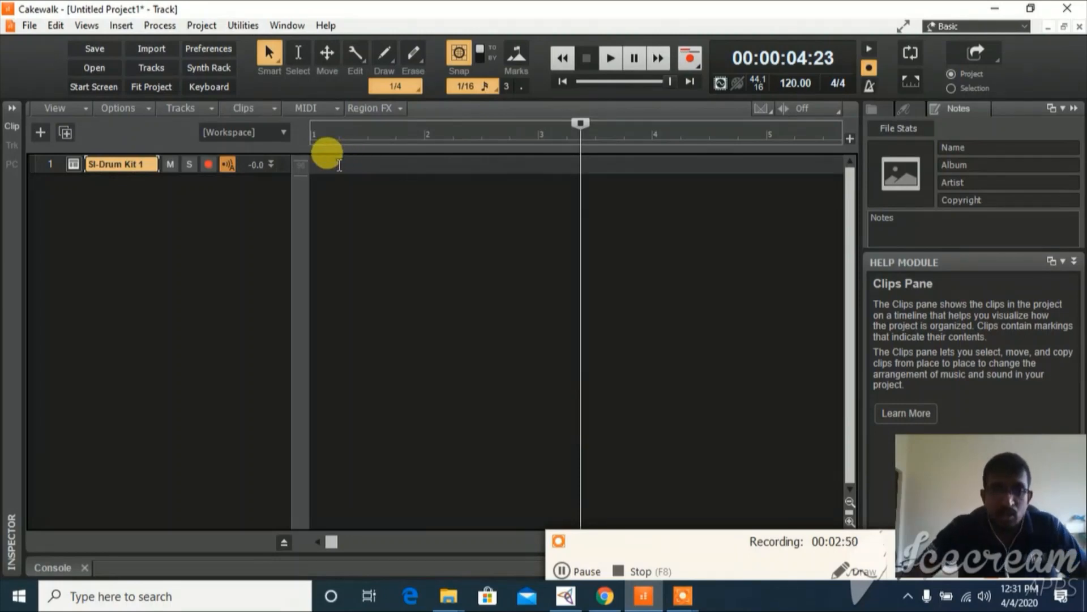
right_click(339, 165)
mouse_move(354, 191)
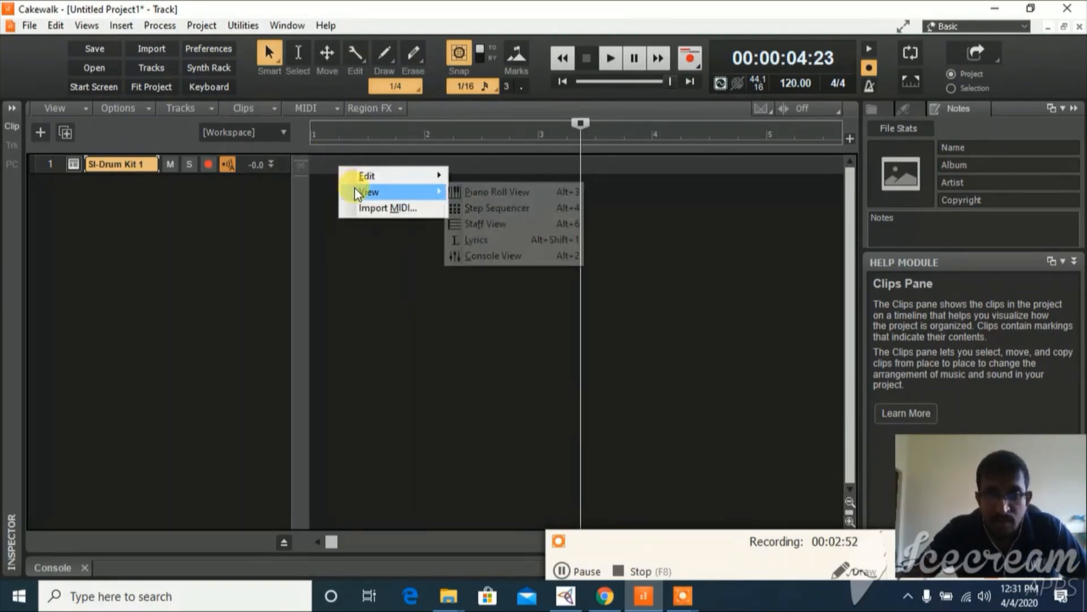
left_click(465, 196)
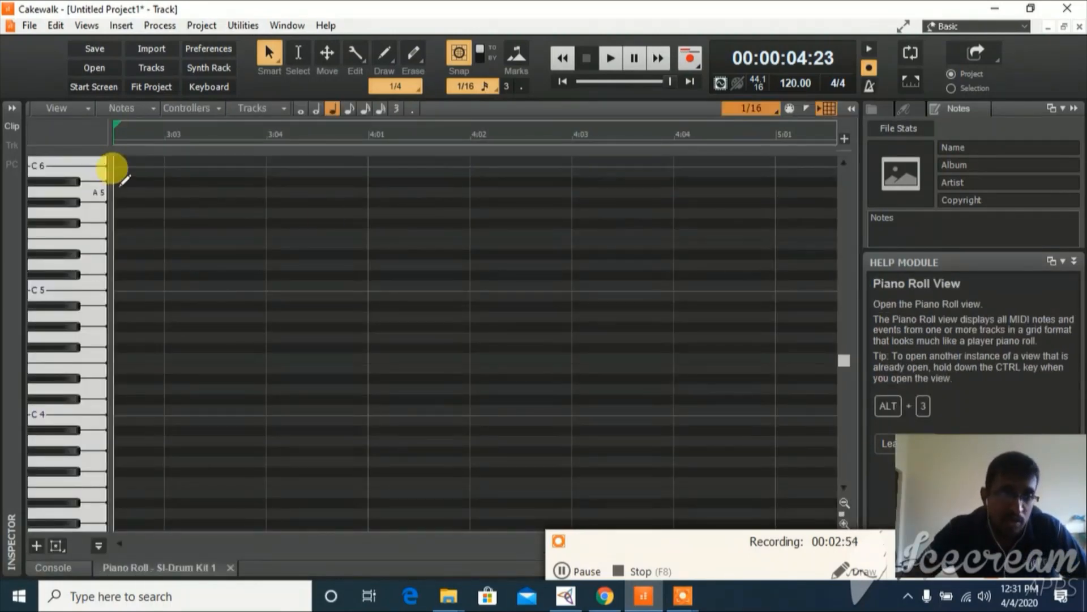
Audition the drum sounds on the Piano Roll's keyboard keys between about C3 and C4.
scroll(79, 223, "down", 3)
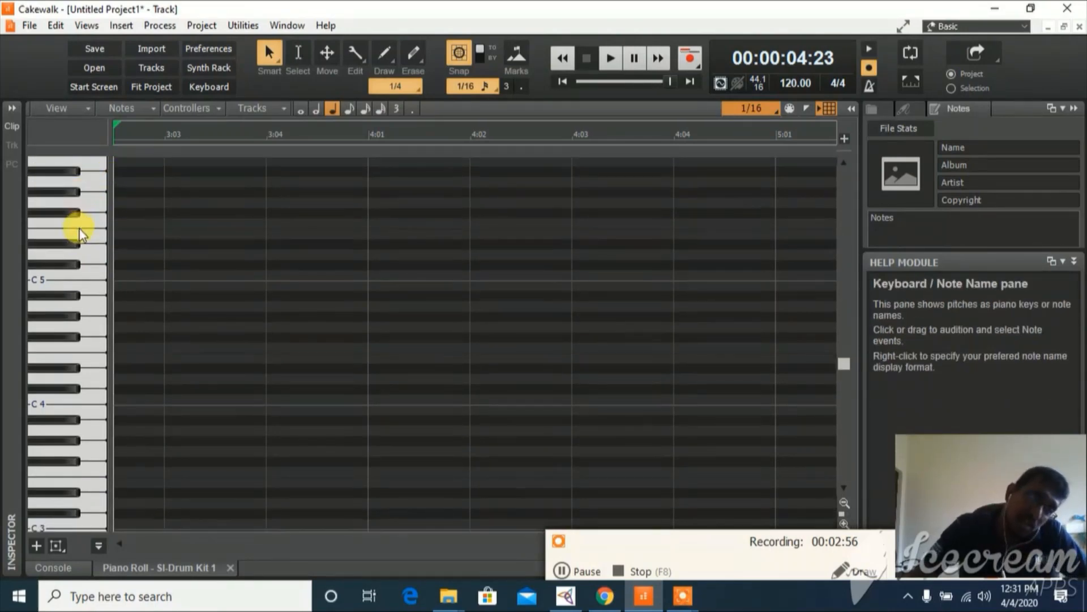
scroll(79, 229, "down", 6)
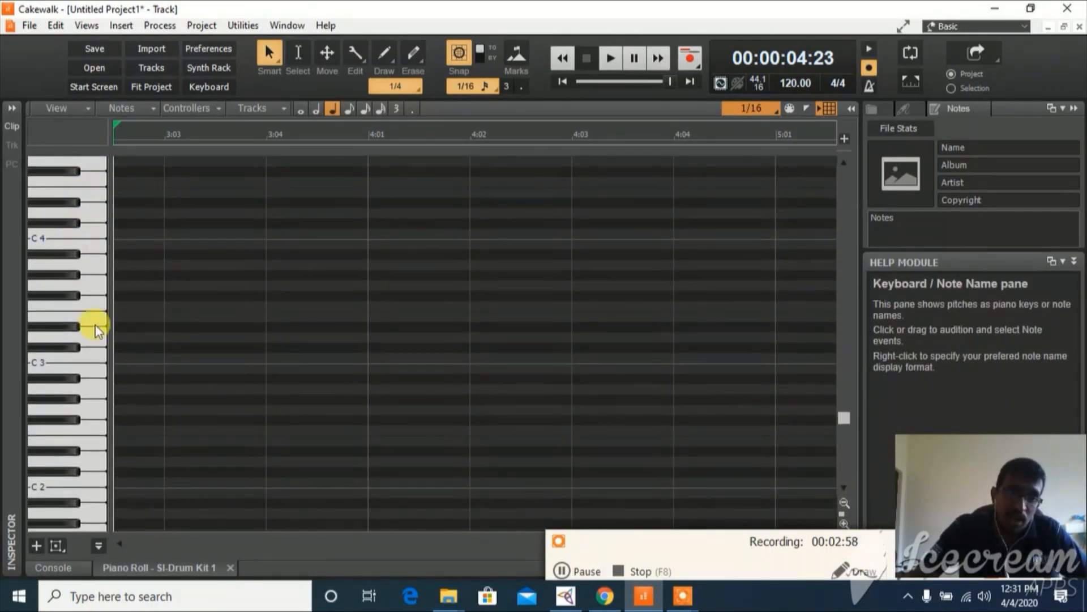
left_click(91, 357)
left_click(92, 356)
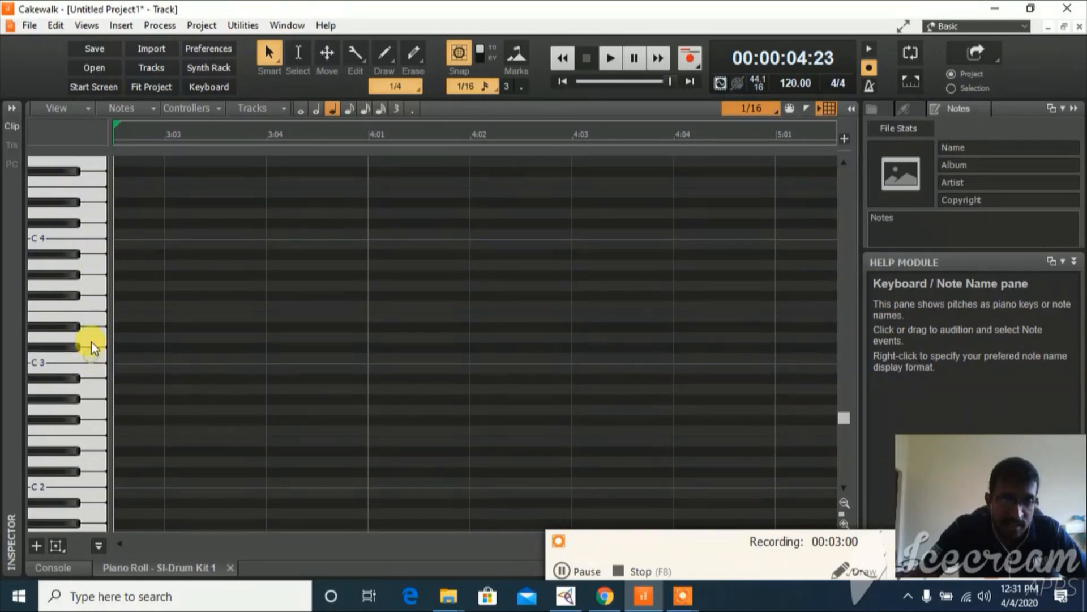
left_click(91, 326)
left_click(90, 286)
left_click(82, 248)
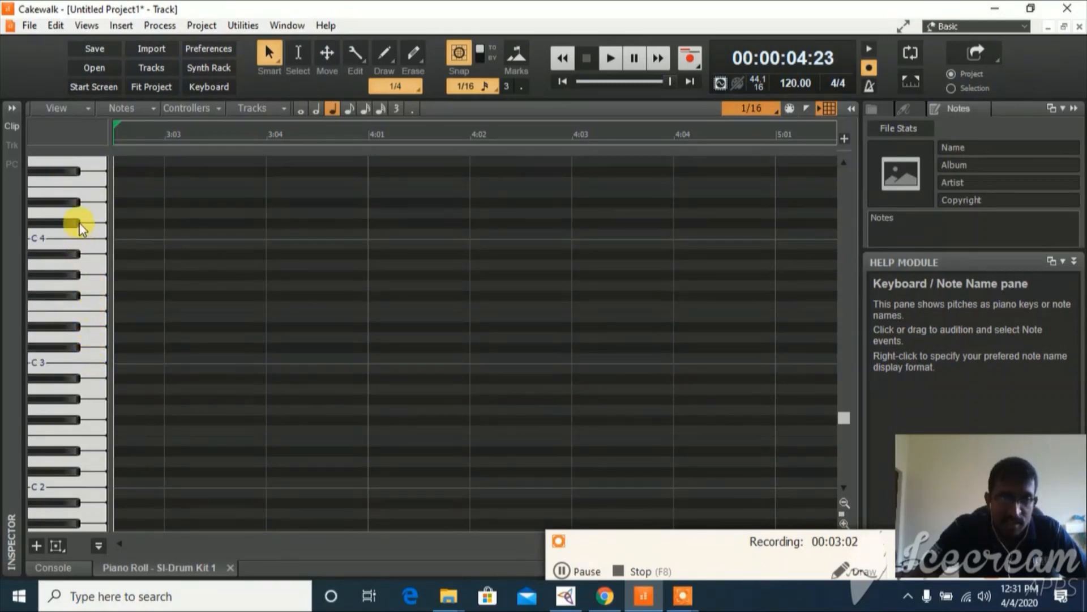
left_click(79, 223)
left_click_drag(83, 246, 81, 287)
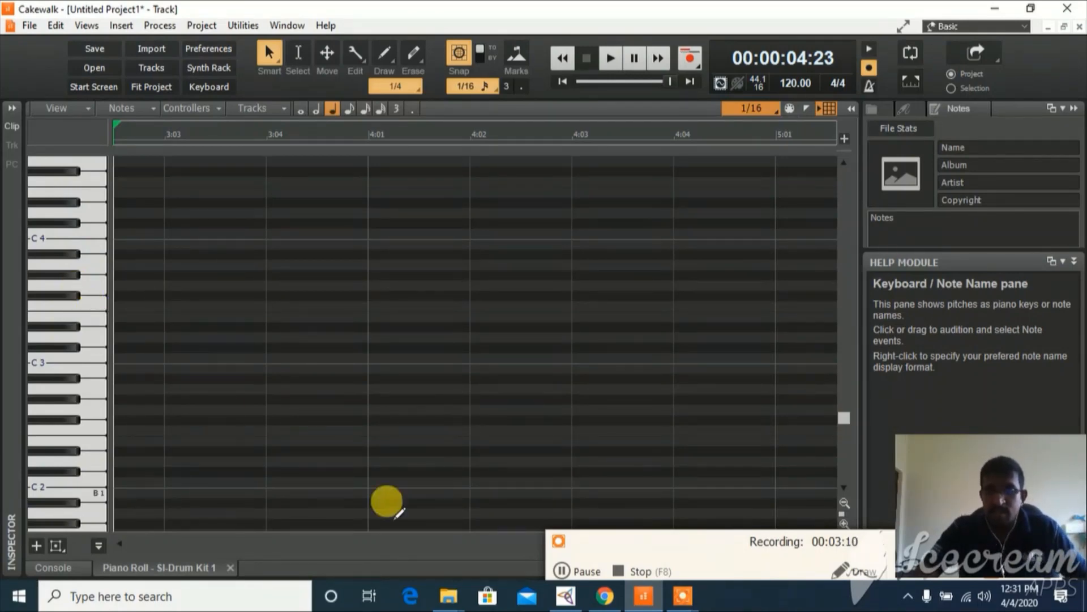
Try different note draw durations in the Piano Roll, such as Whole, 1/4 and 1/32, and set it to 1/16.
left_click_drag(719, 544, 764, 610)
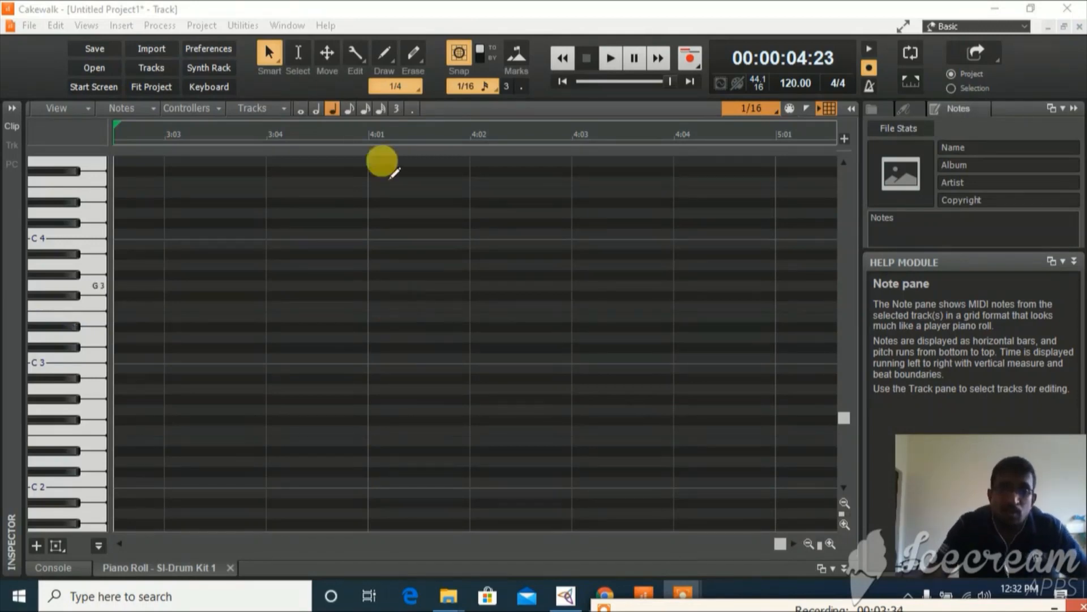
left_click(300, 111)
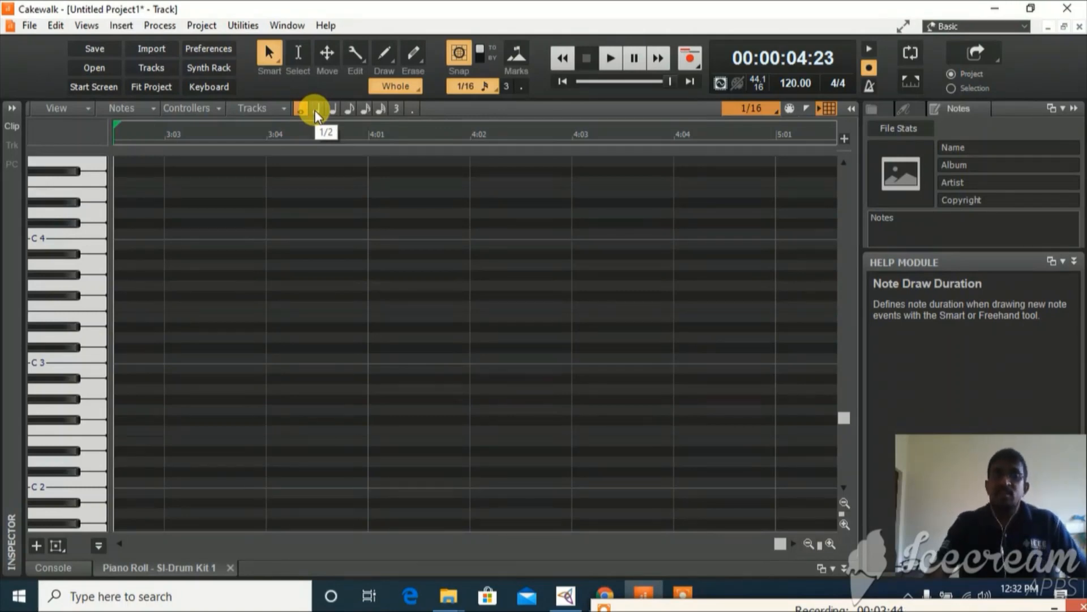
left_click(315, 110)
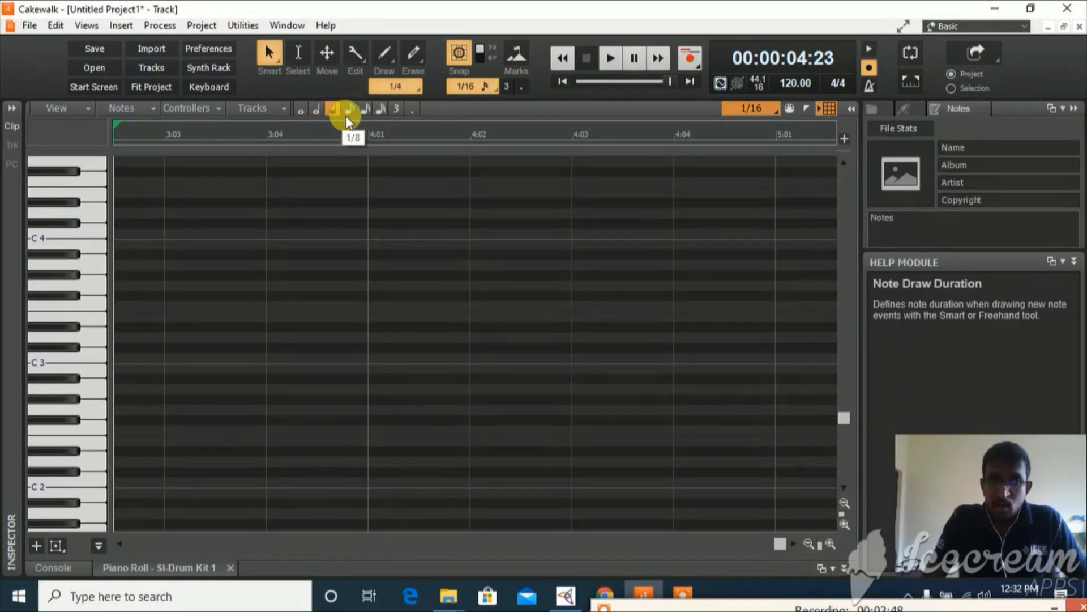
left_click(365, 111)
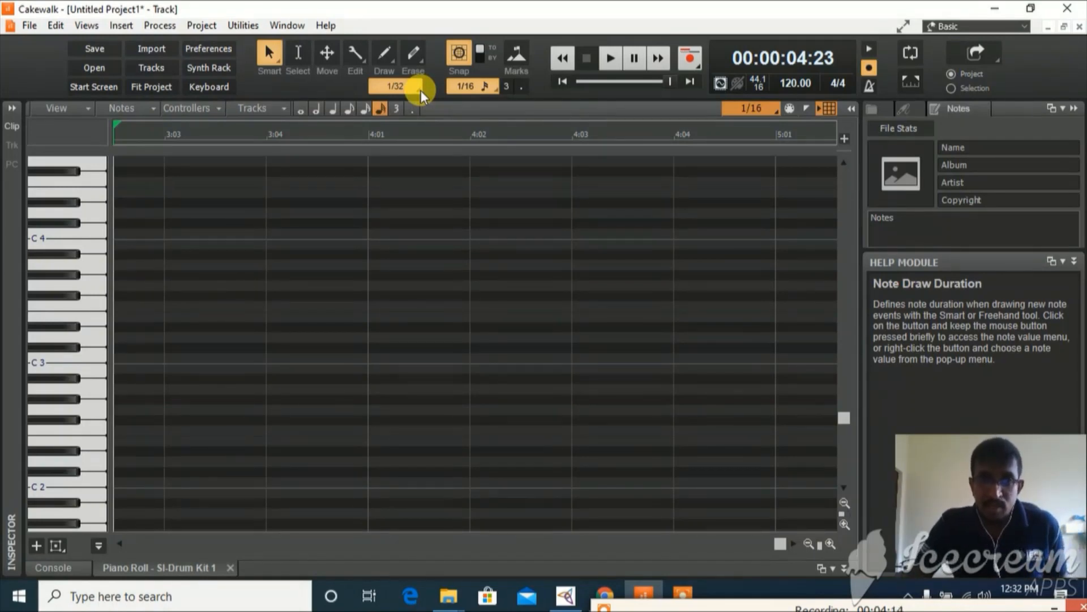
left_click(351, 110)
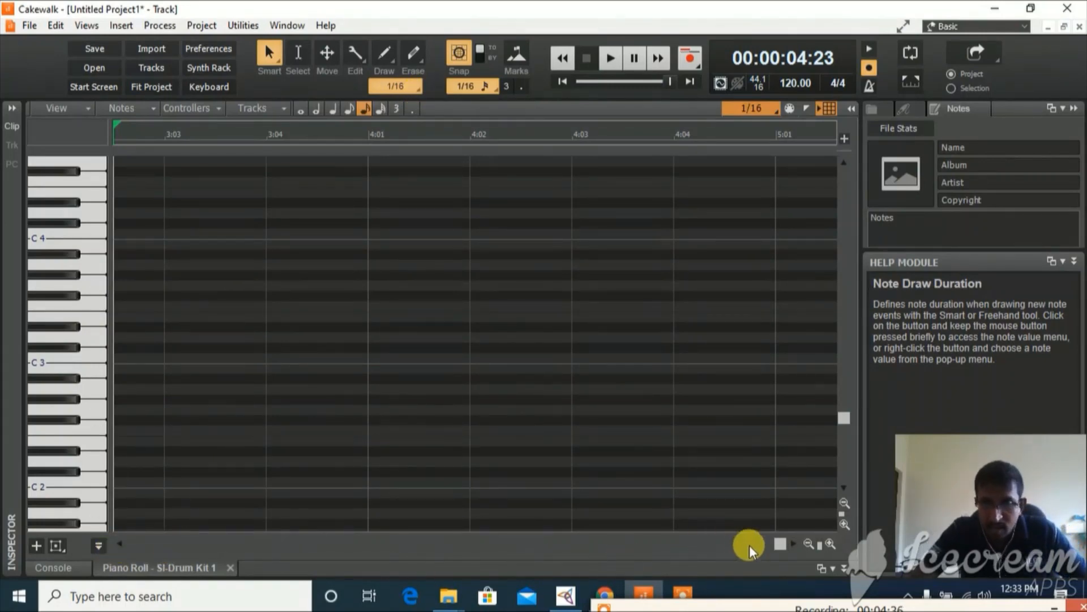
Select the first measure on the Piano Roll timeline, from 1:01 to 2:01.
left_click_drag(780, 546, 102, 517)
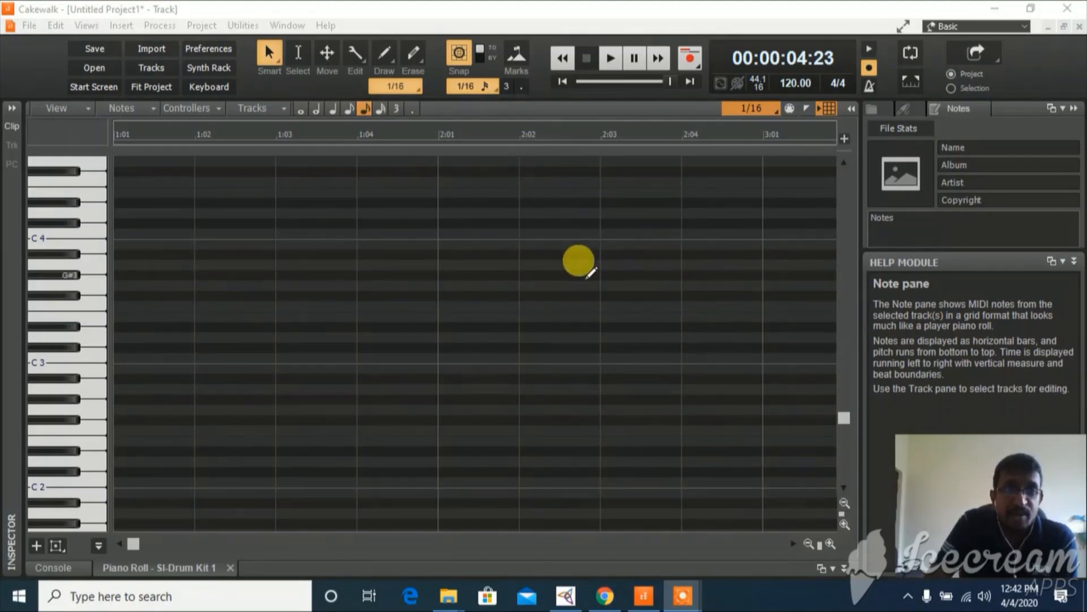
left_click(117, 135)
left_click(118, 135)
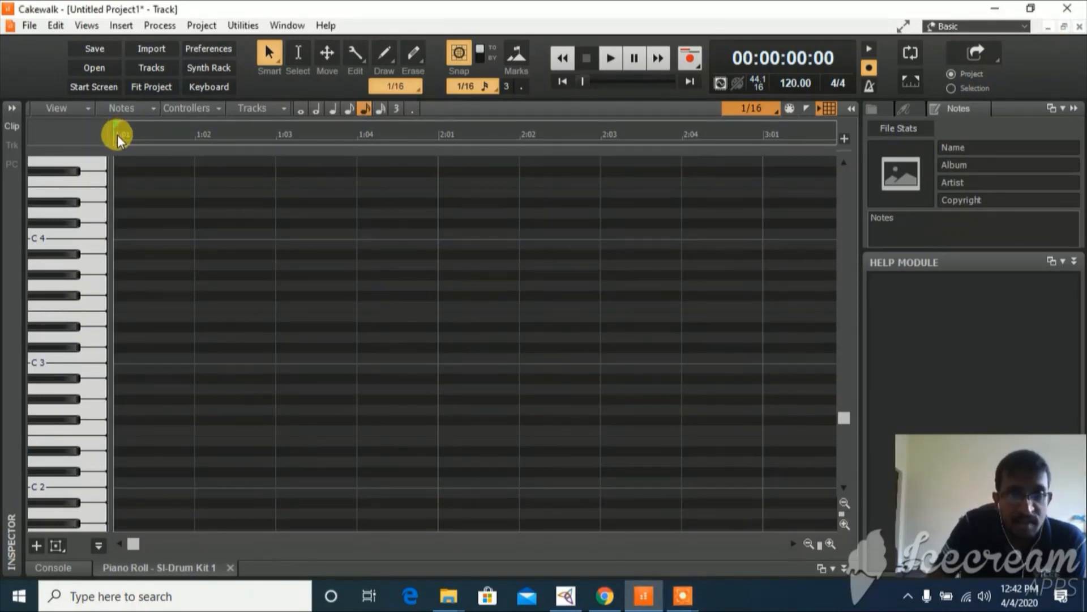
left_click(440, 134)
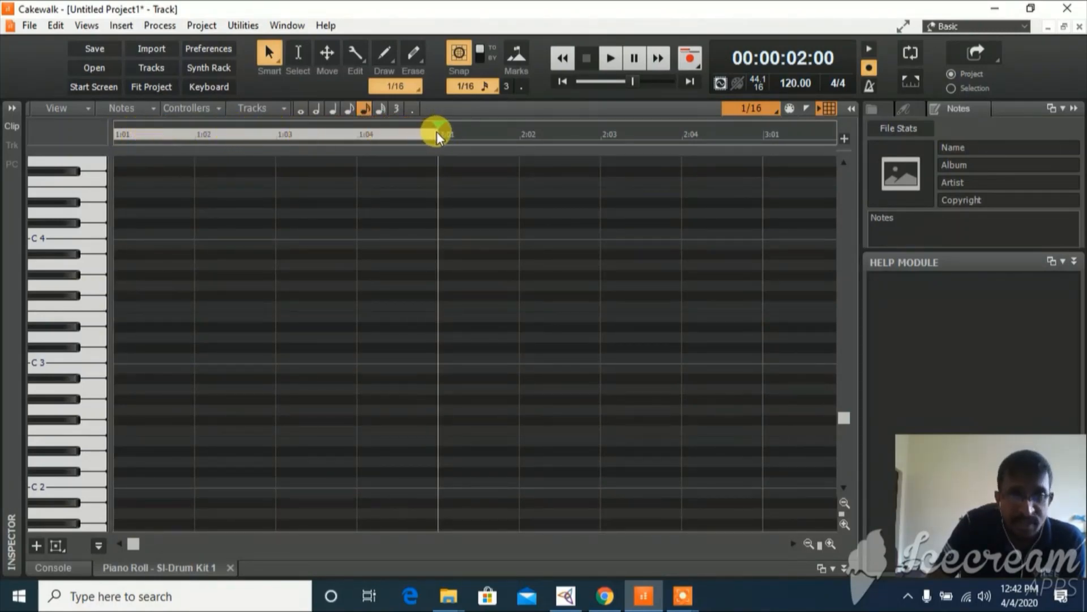
left_click_drag(437, 132, 436, 132)
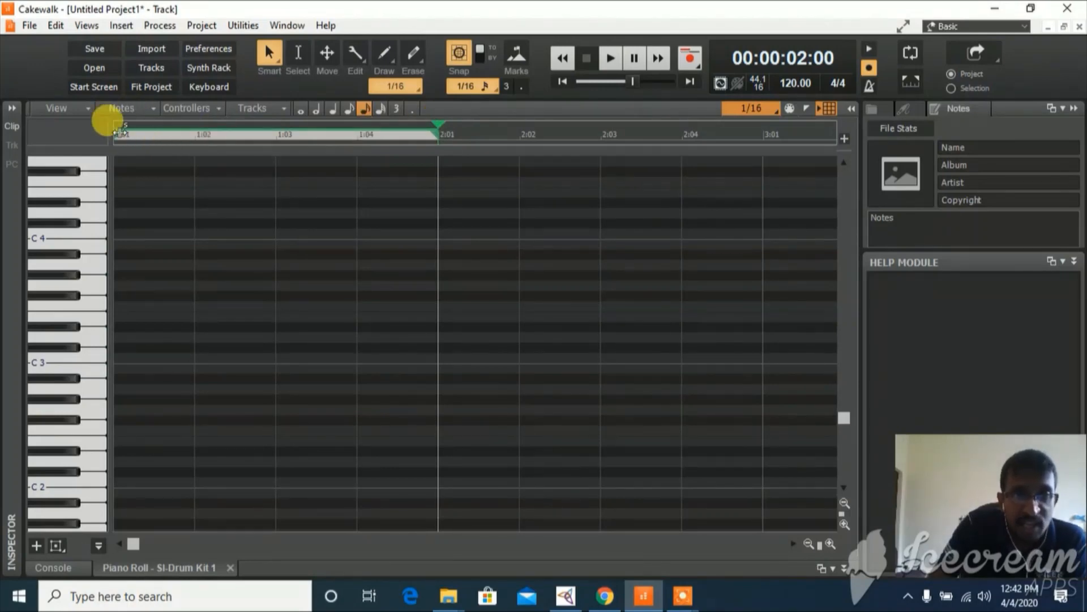
left_click_drag(120, 132, 151, 131)
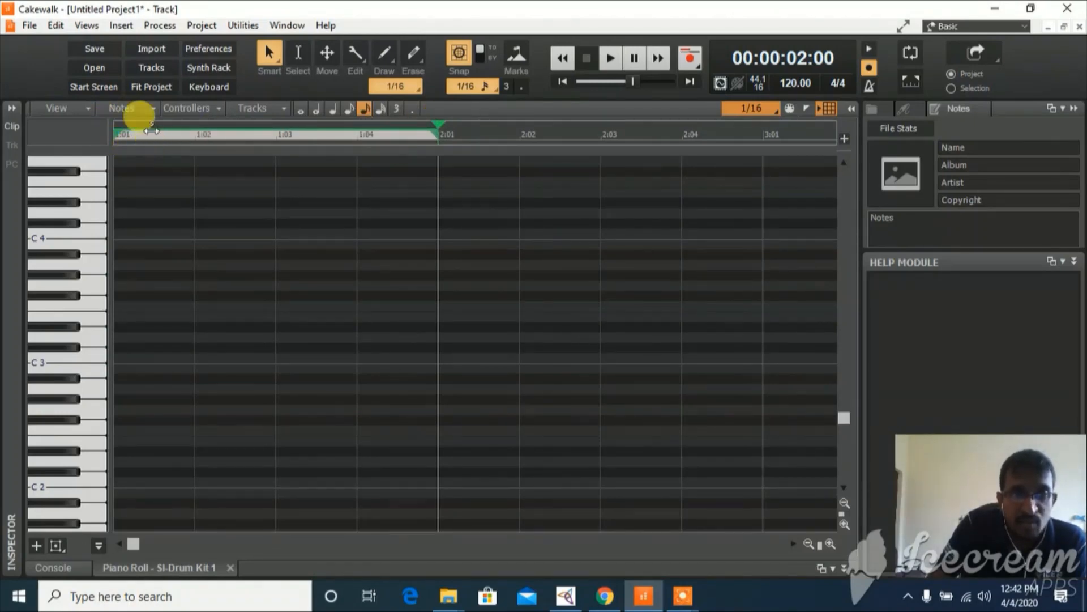
Select the second measure on the Piano Roll timeline, from 2:01 to 3:01.
left_click(454, 134)
left_click(441, 131)
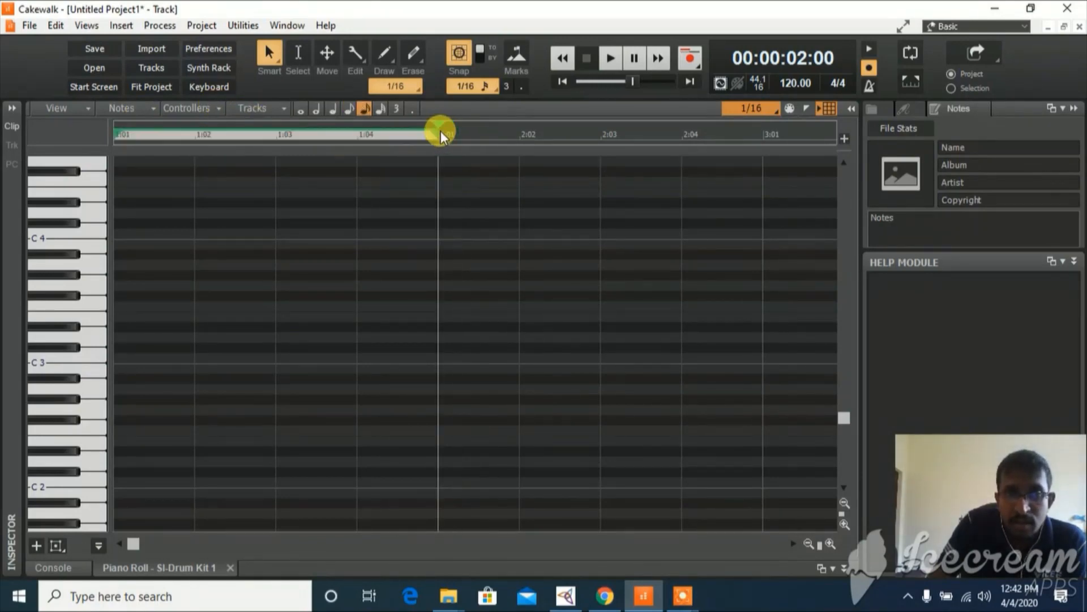
left_click_drag(440, 131, 762, 131)
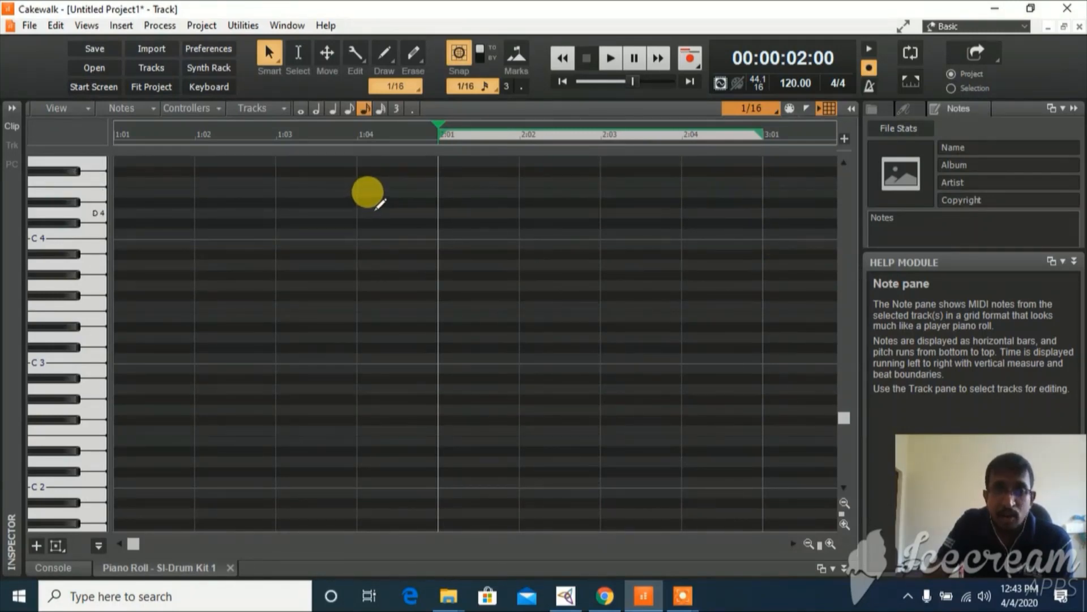
left_click(830, 543)
left_click(831, 544)
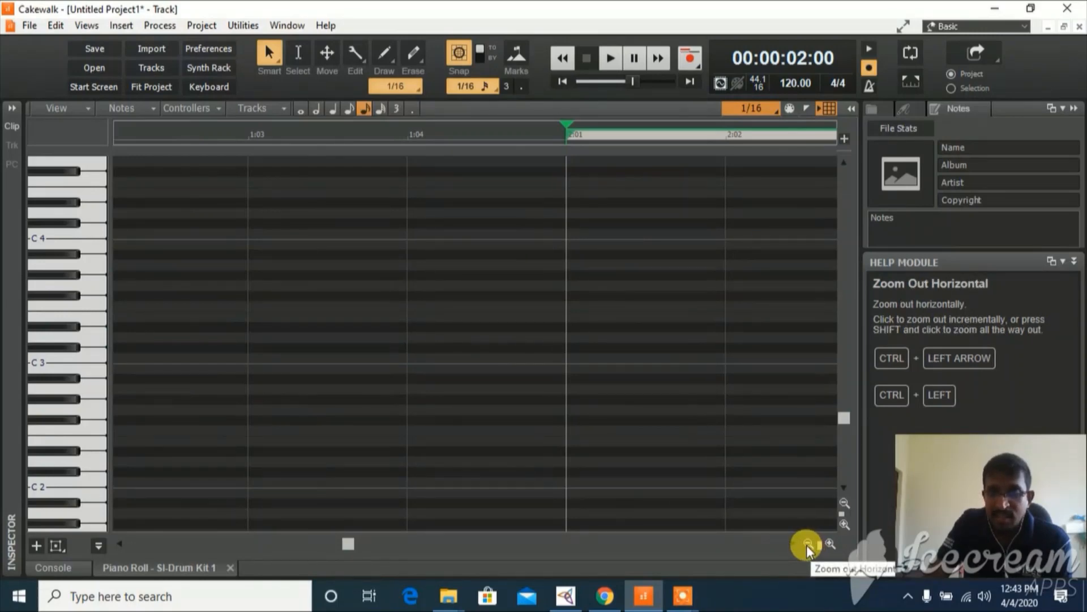
left_click(806, 545)
left_click(806, 545)
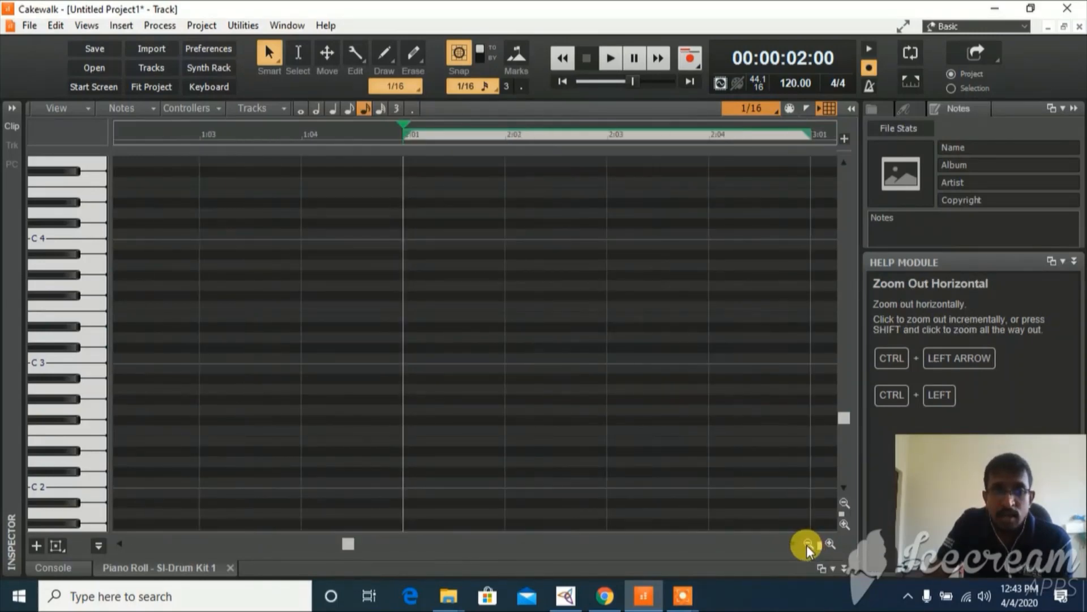
left_click(806, 545)
left_click(807, 545)
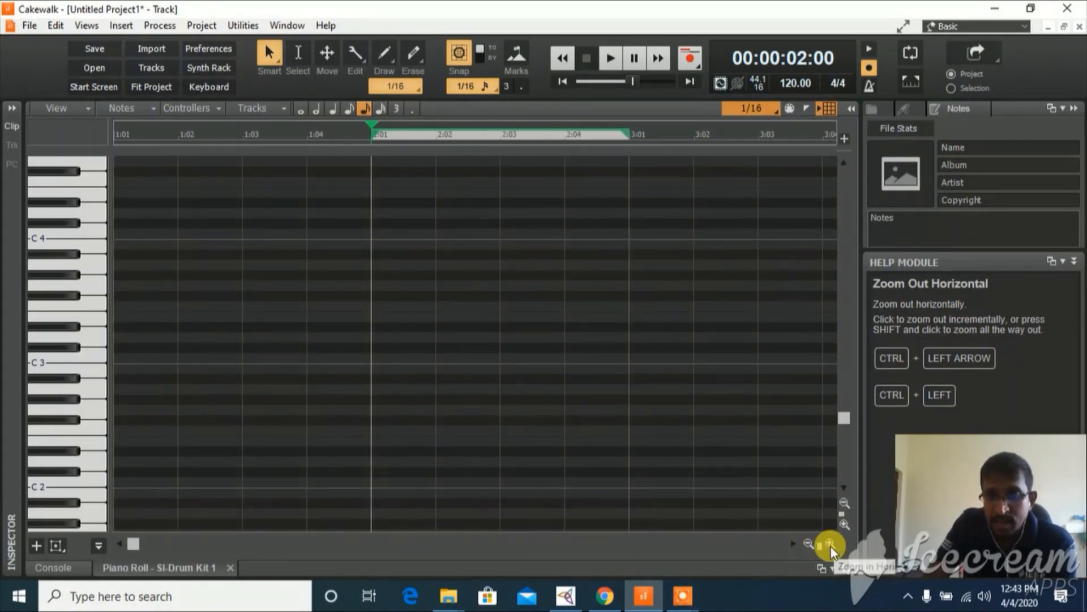
left_click(830, 544)
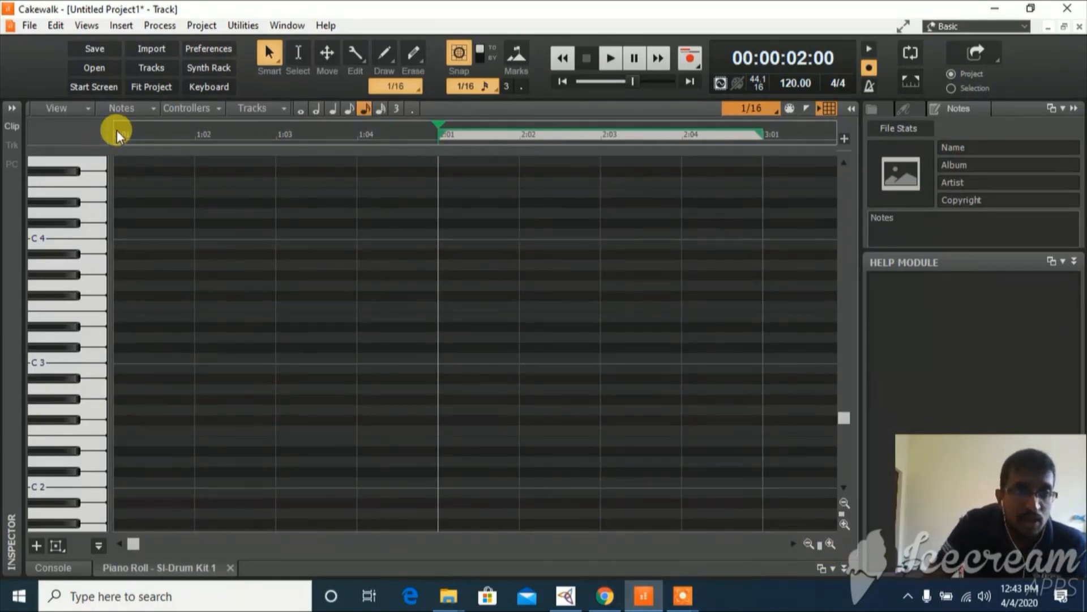
Return the Now time to 1:01 and audition the drum sounds on the keyboard keys between about C3 and C4.
left_click(117, 130)
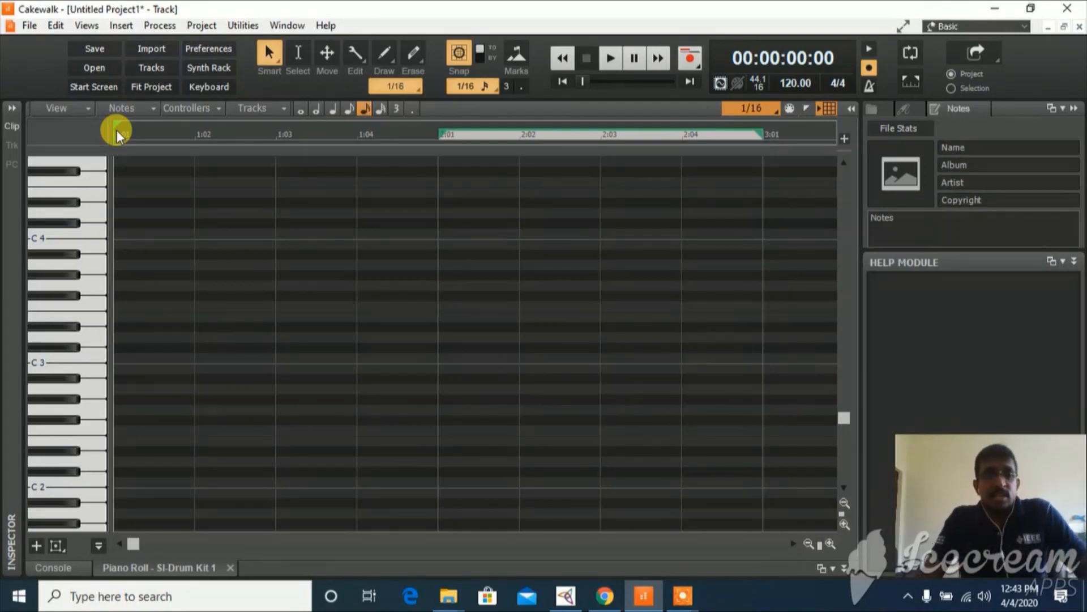
left_click(90, 358)
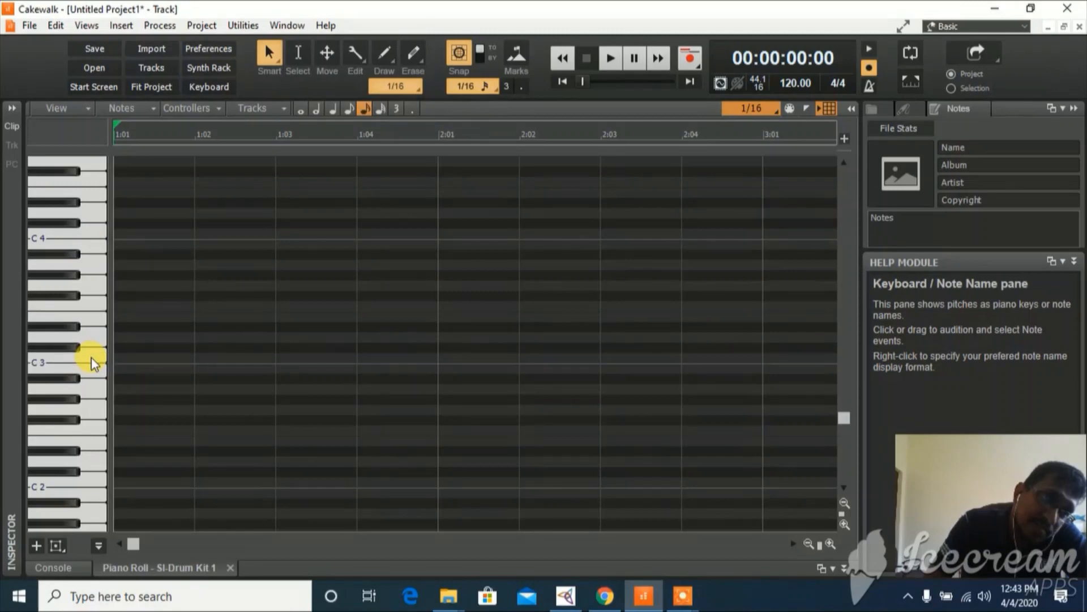
left_click(91, 357)
left_click(91, 357)
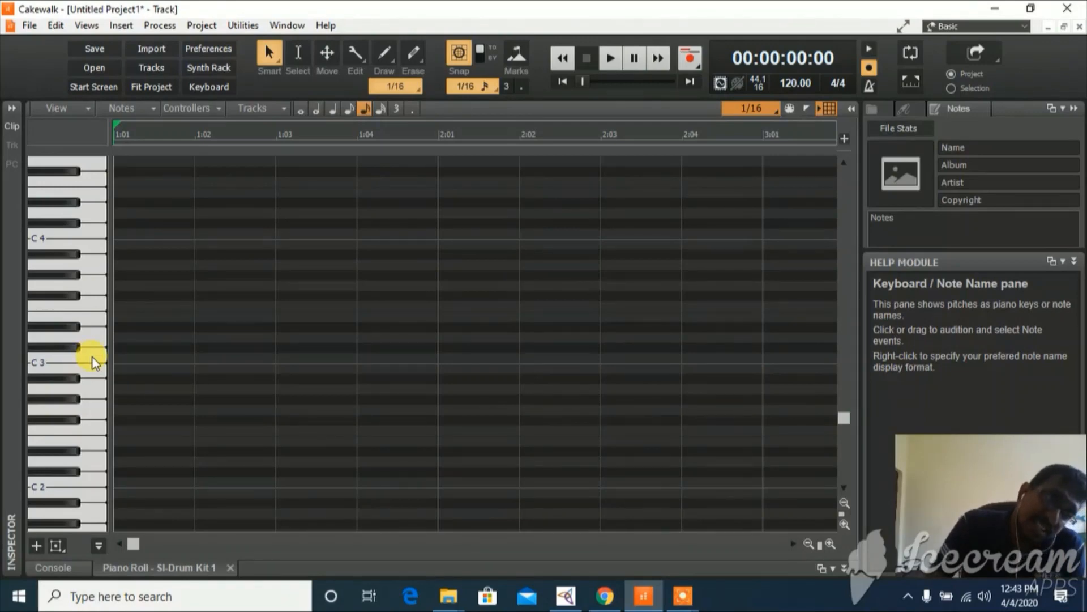
left_click(93, 361)
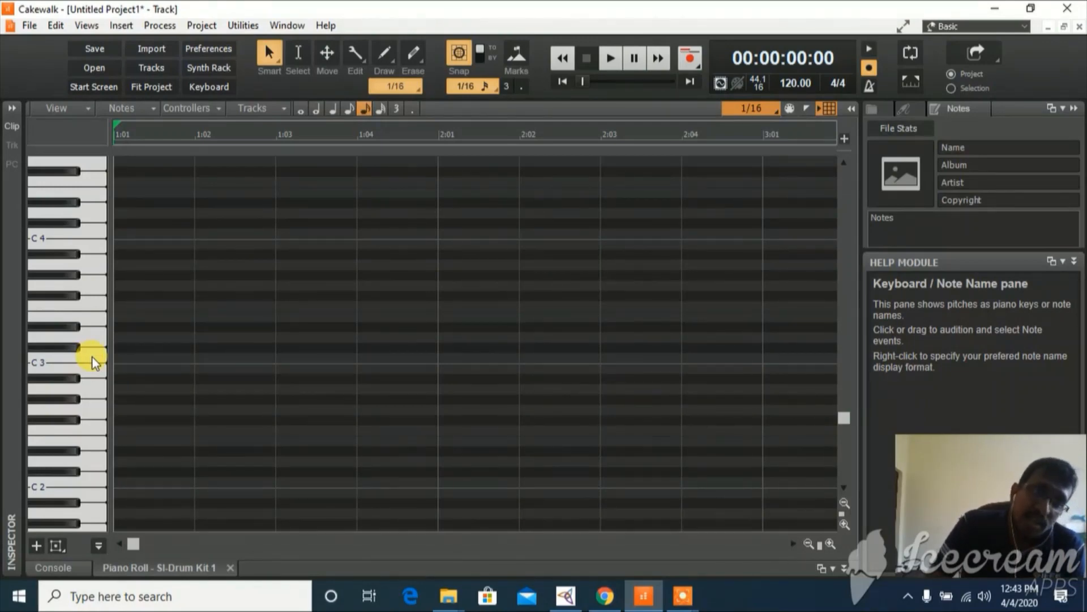
left_click(91, 337)
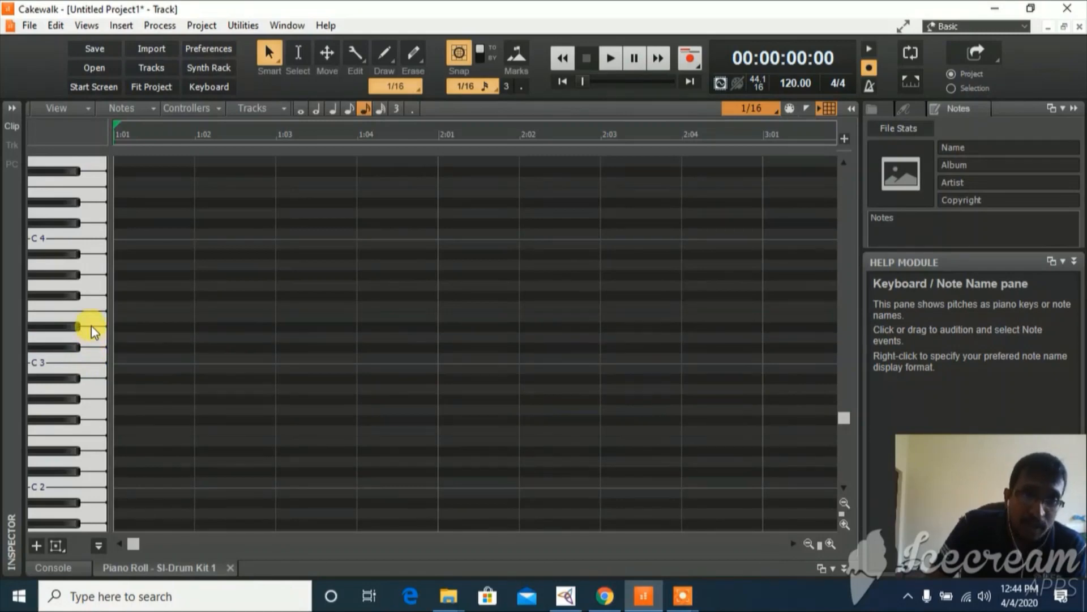
left_click(91, 267)
left_click(90, 225)
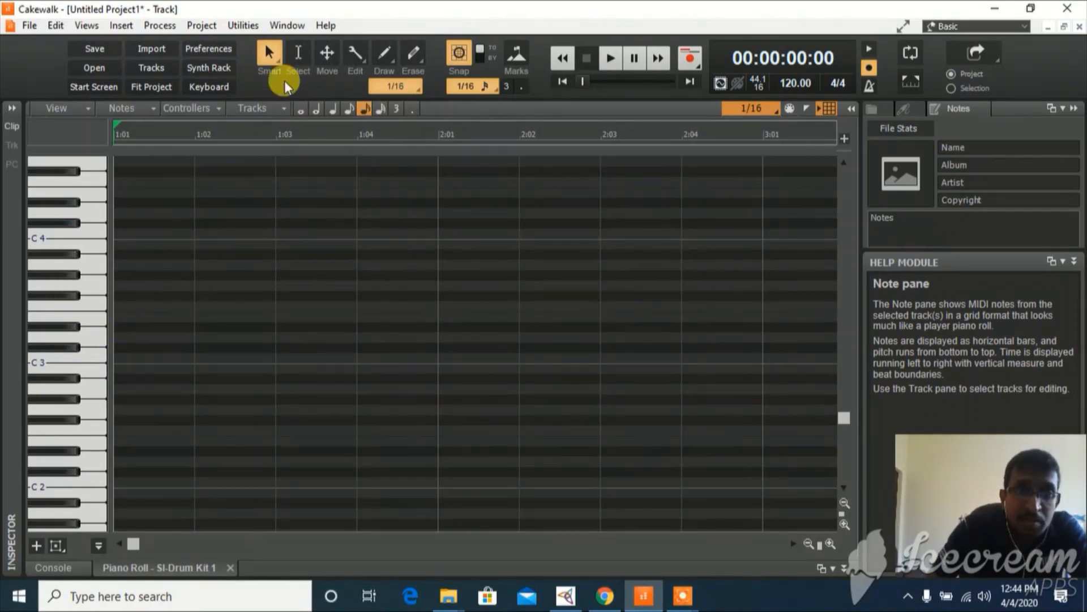
Draw 1/16 notes at C3 on every beat of the first two measures, from 1:01 through 2:04.
left_click(117, 358)
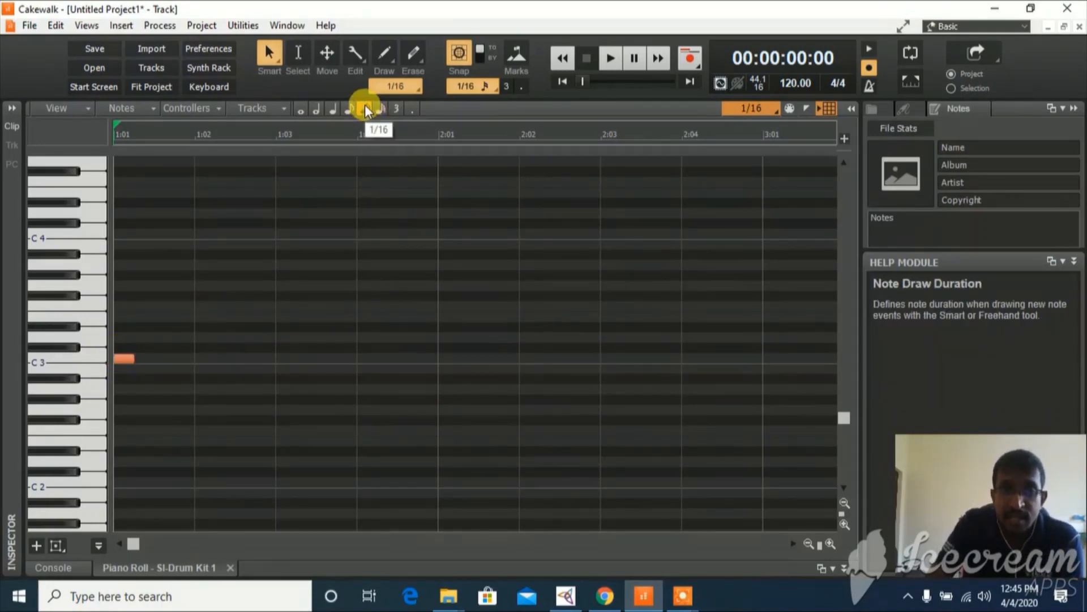
left_click(196, 358)
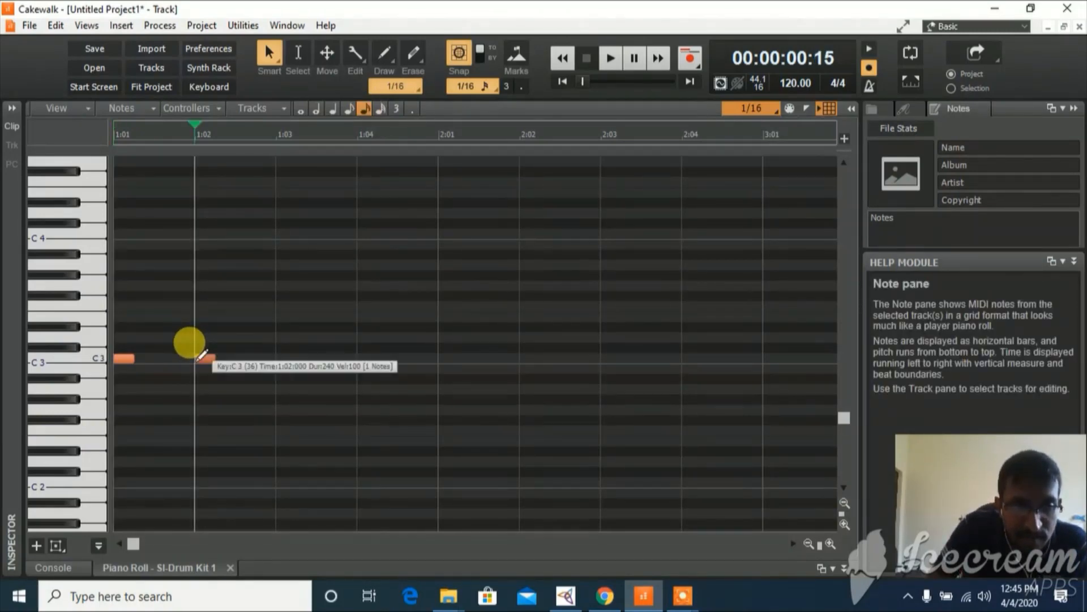
left_click(278, 358)
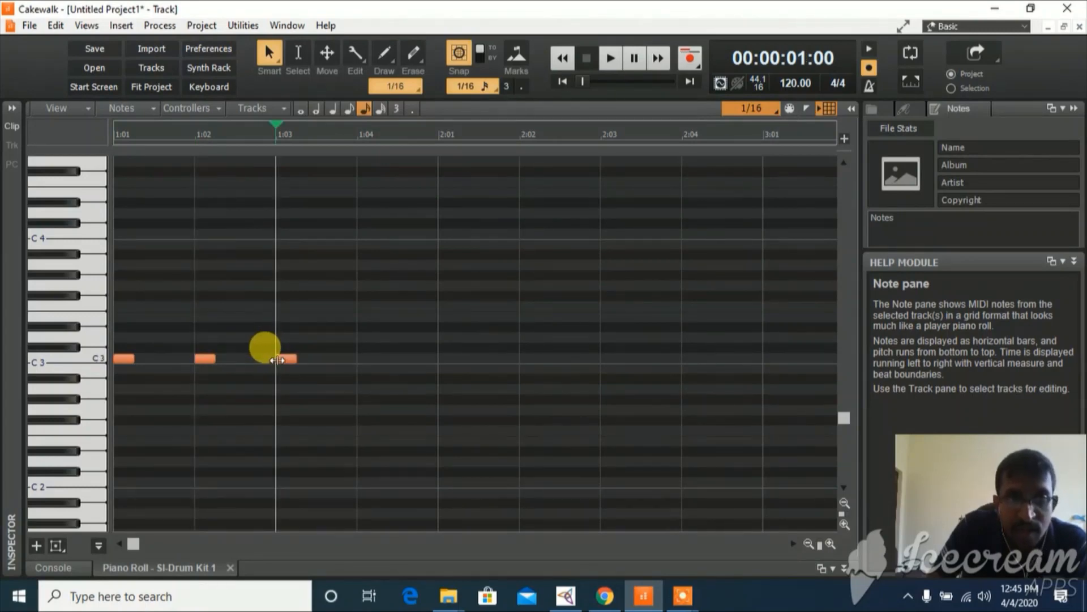
left_click(359, 358)
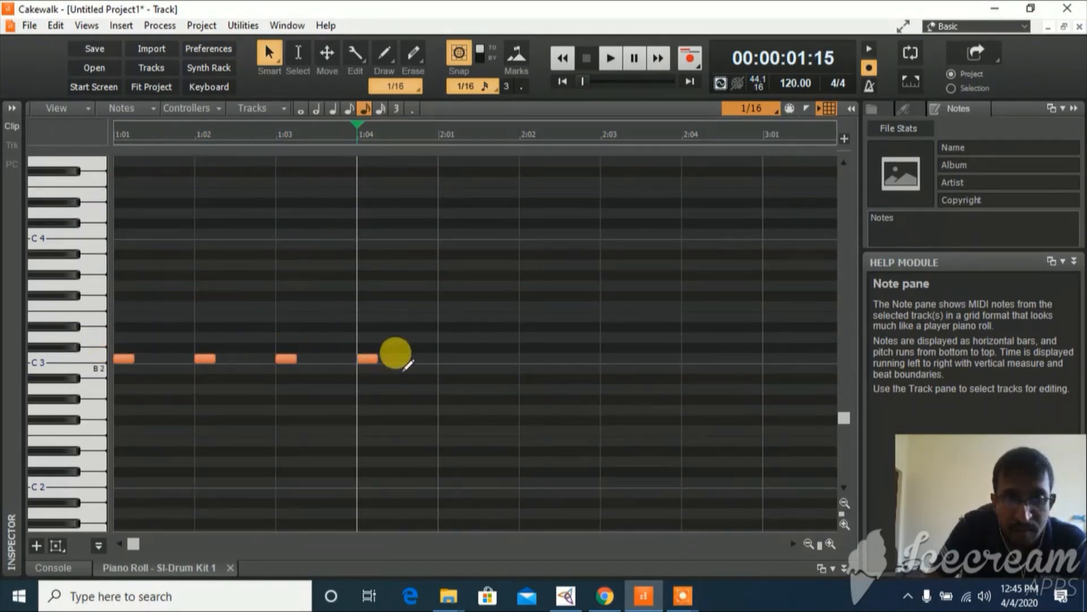
left_click(440, 358)
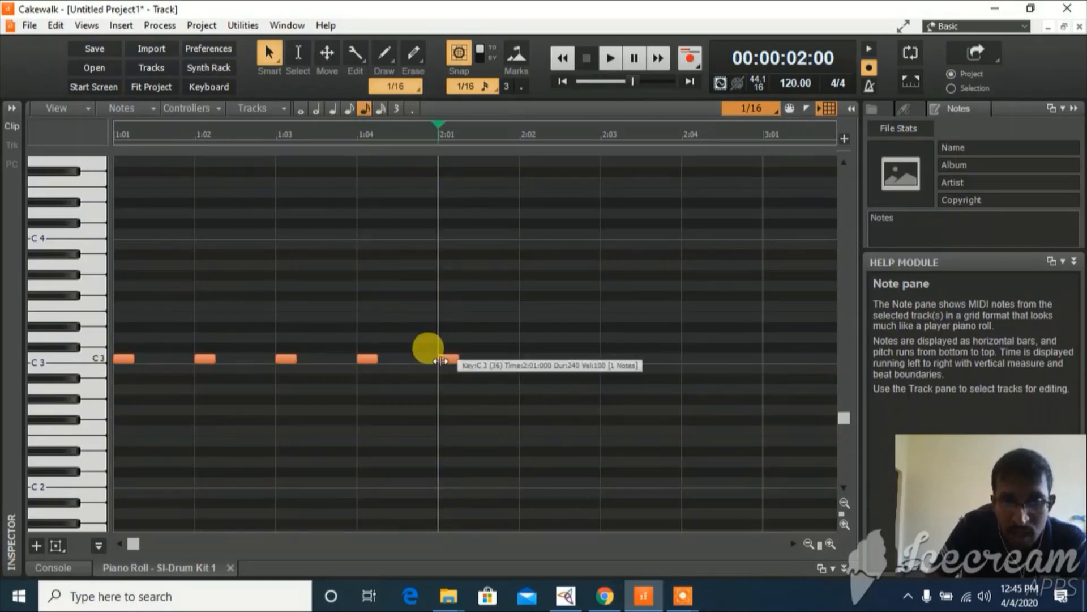
left_click(523, 358)
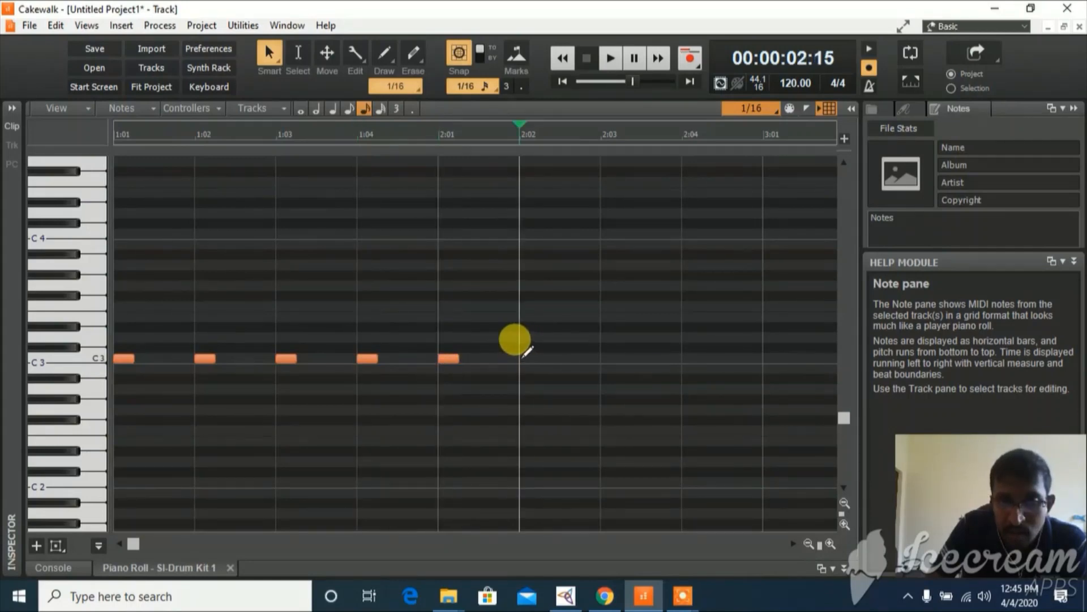
left_click(605, 358)
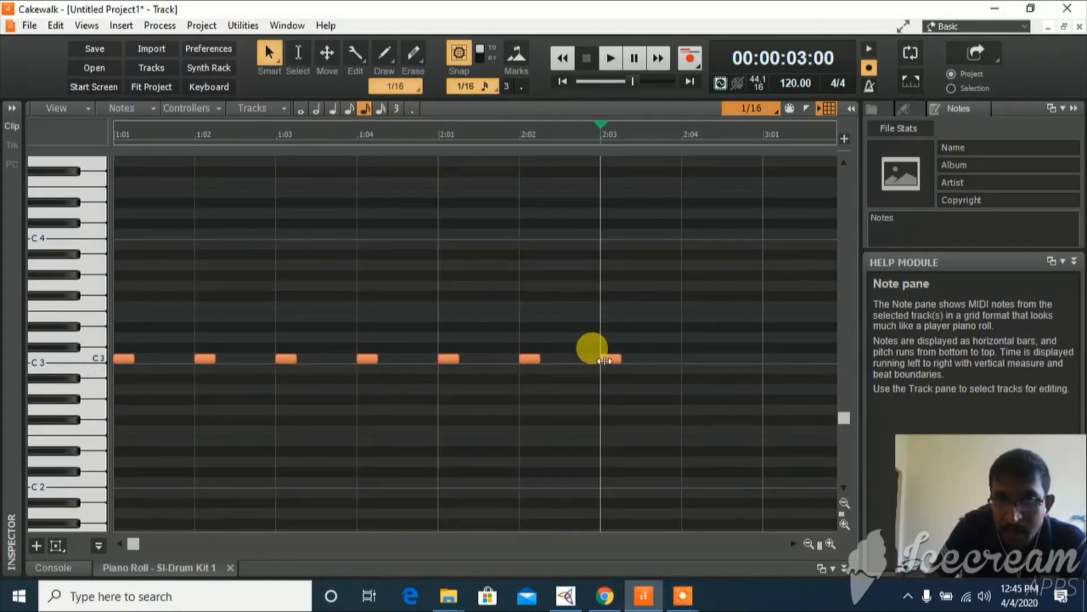
left_click(686, 358)
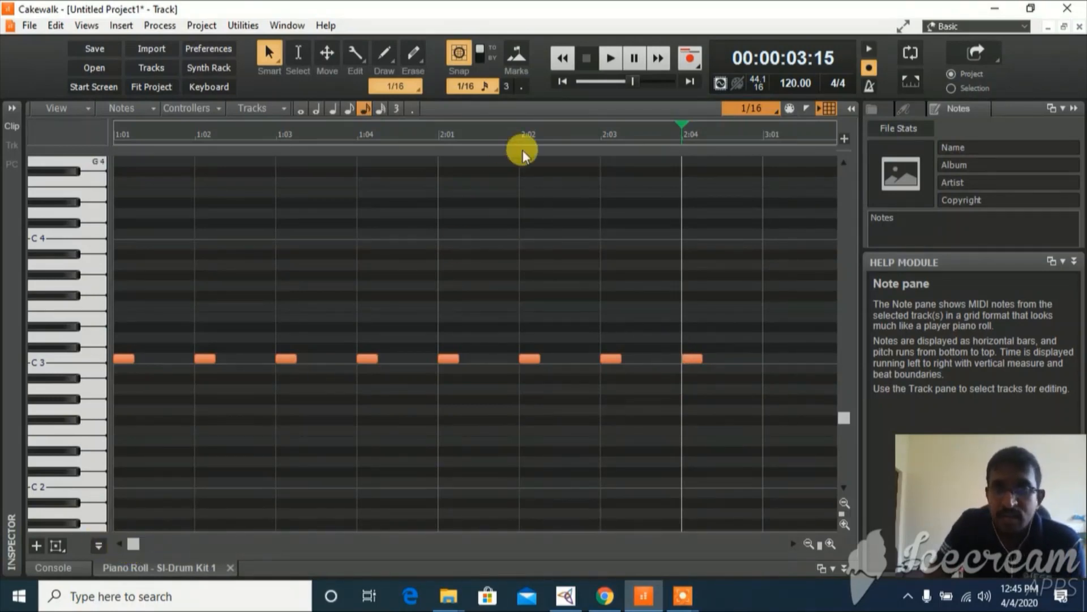
Rewind to the project start, play back the C3 drum pattern, and stop playback.
left_click_drag(628, 79, 582, 81)
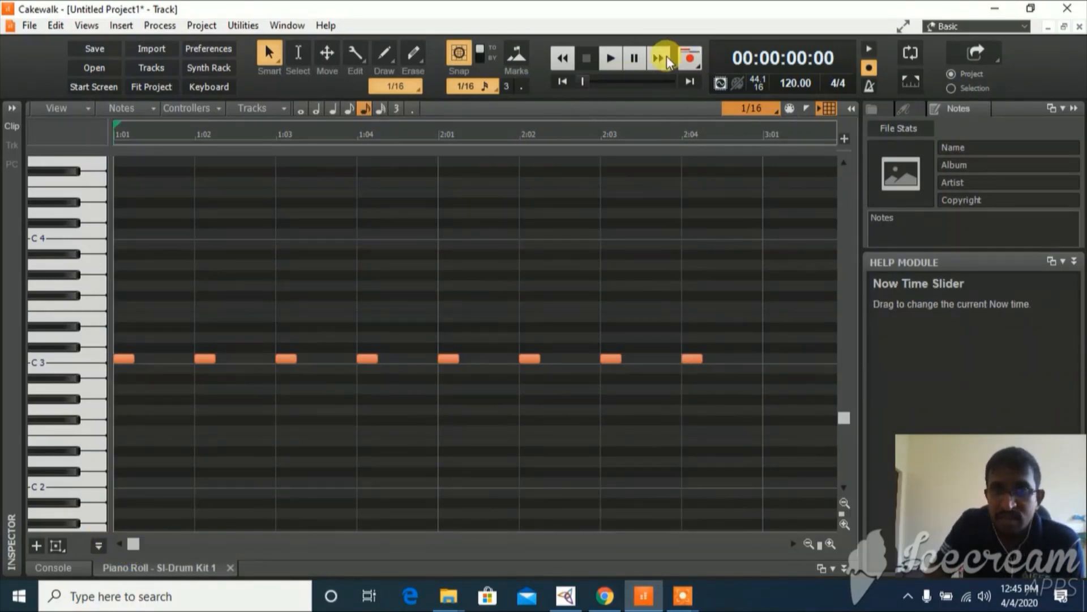
left_click(610, 59)
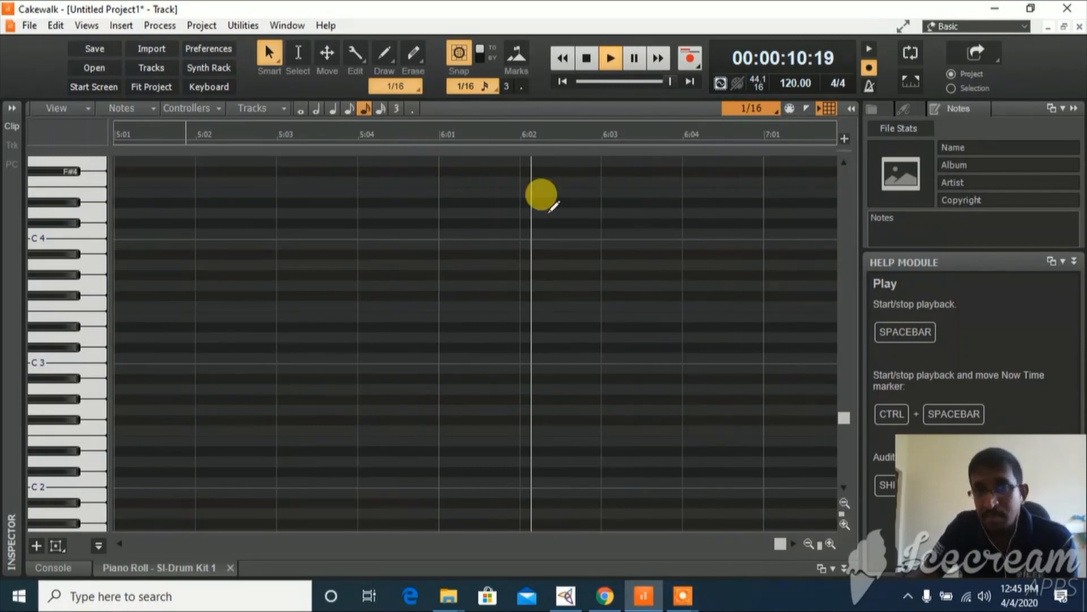
left_click(586, 59)
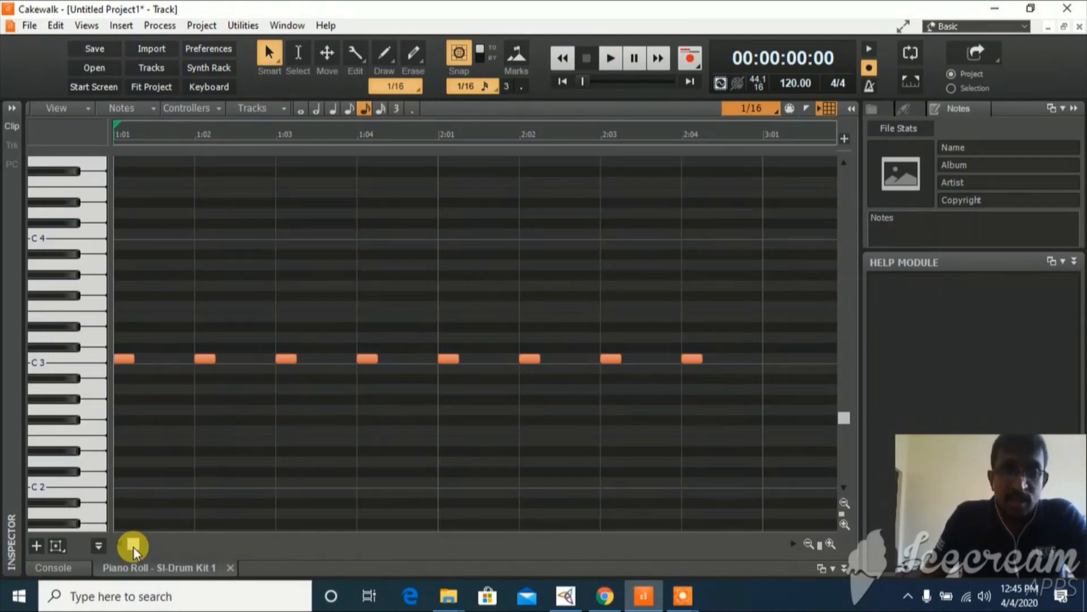
Set a loop region from 1:01 to 3:01 and play the looped two-measure drum pattern.
right_click(118, 131)
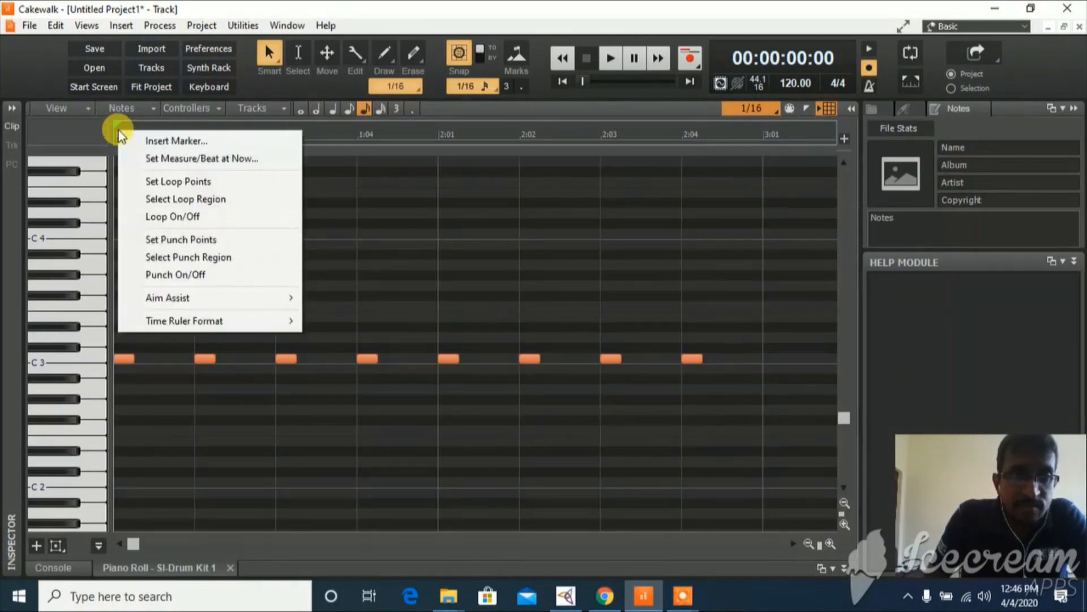
left_click(165, 181)
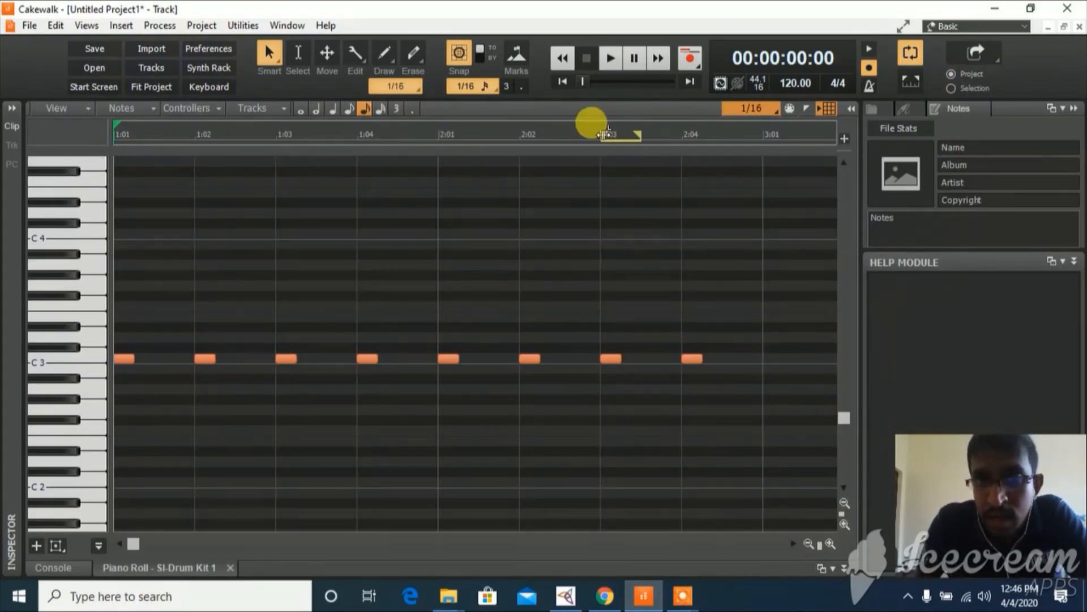
left_click_drag(605, 134, 117, 133)
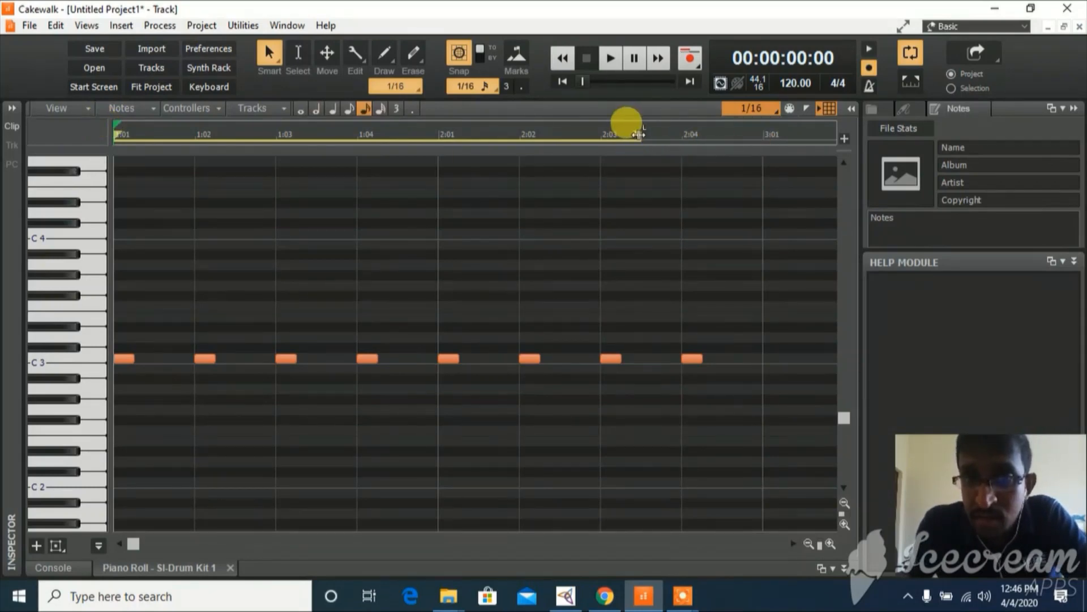
left_click_drag(639, 134, 759, 140)
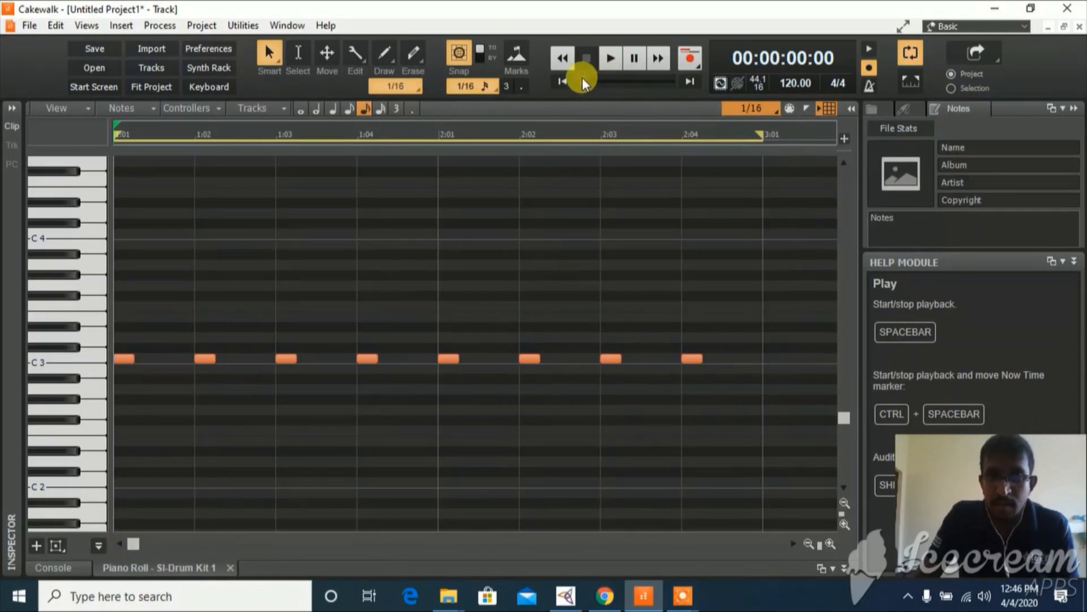
left_click(610, 60)
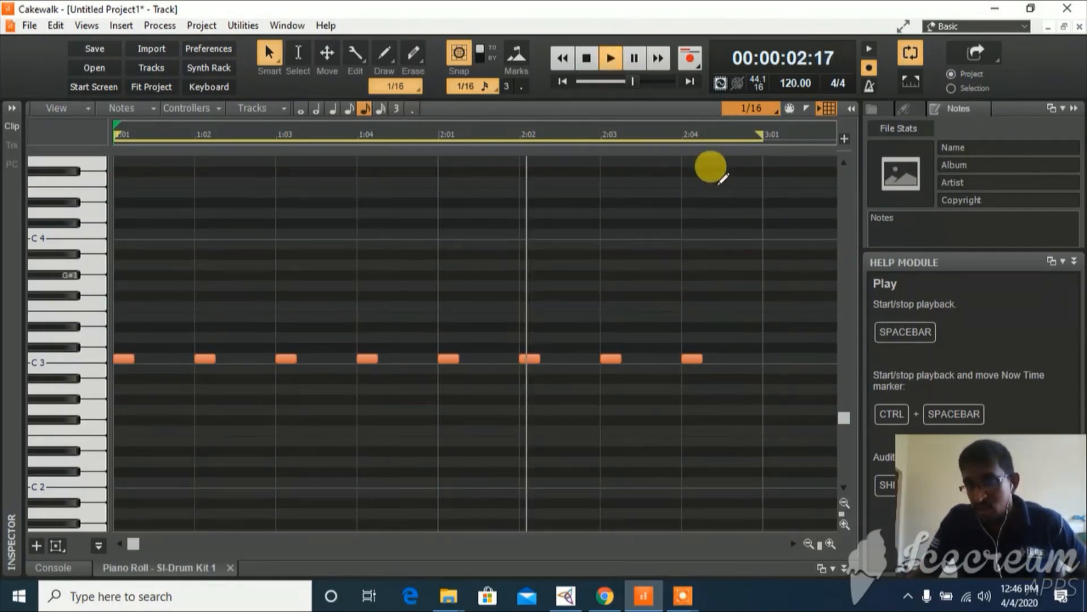
left_click(587, 59)
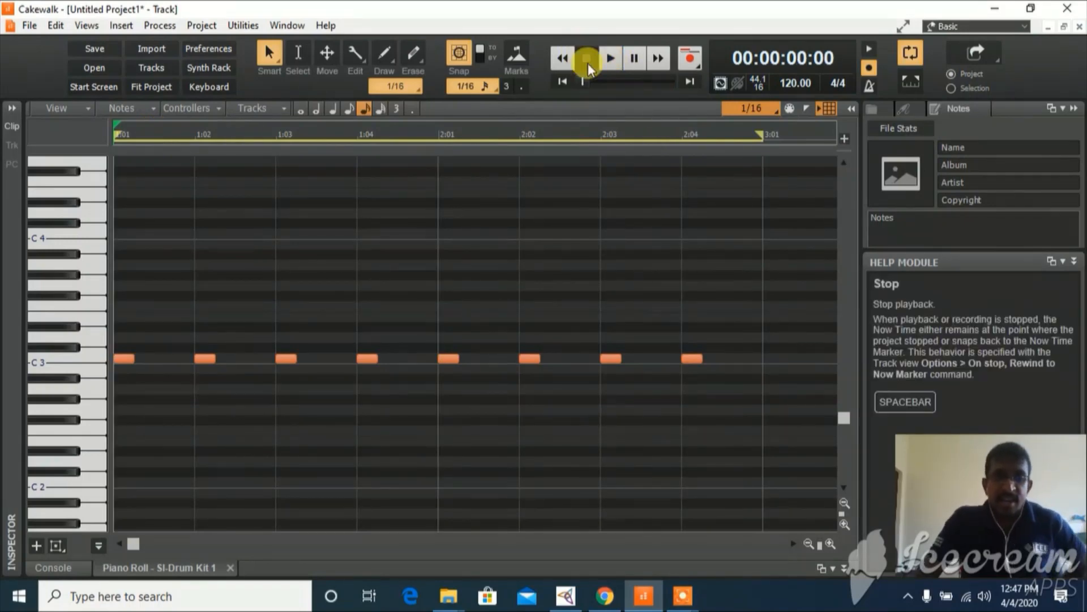
Audition the C3 and D3 drum sounds on the Piano Roll keyboard.
left_click(97, 356)
left_click(93, 339)
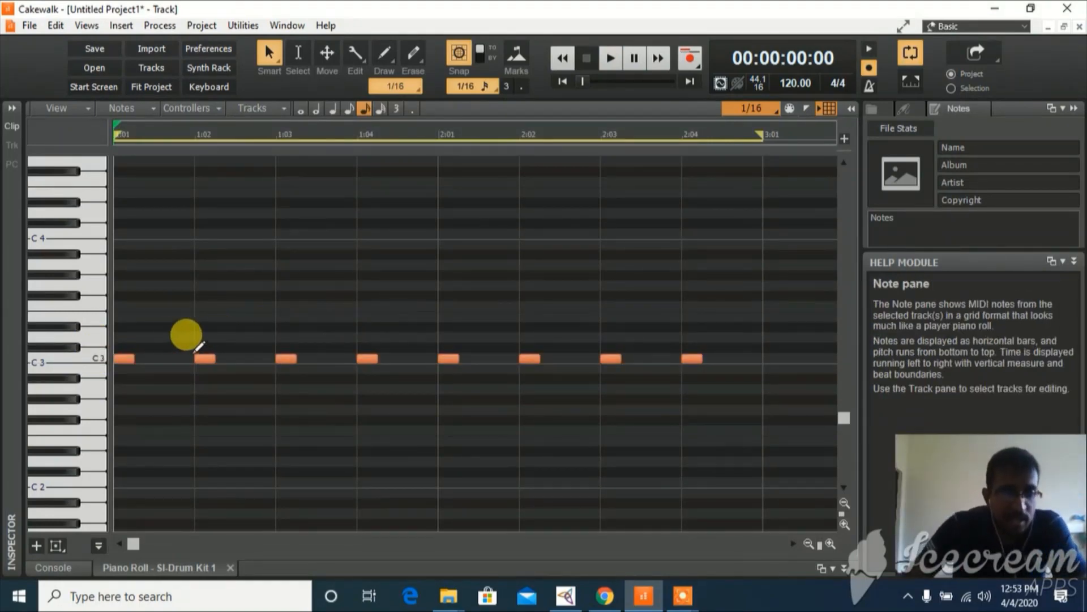
left_click(92, 339)
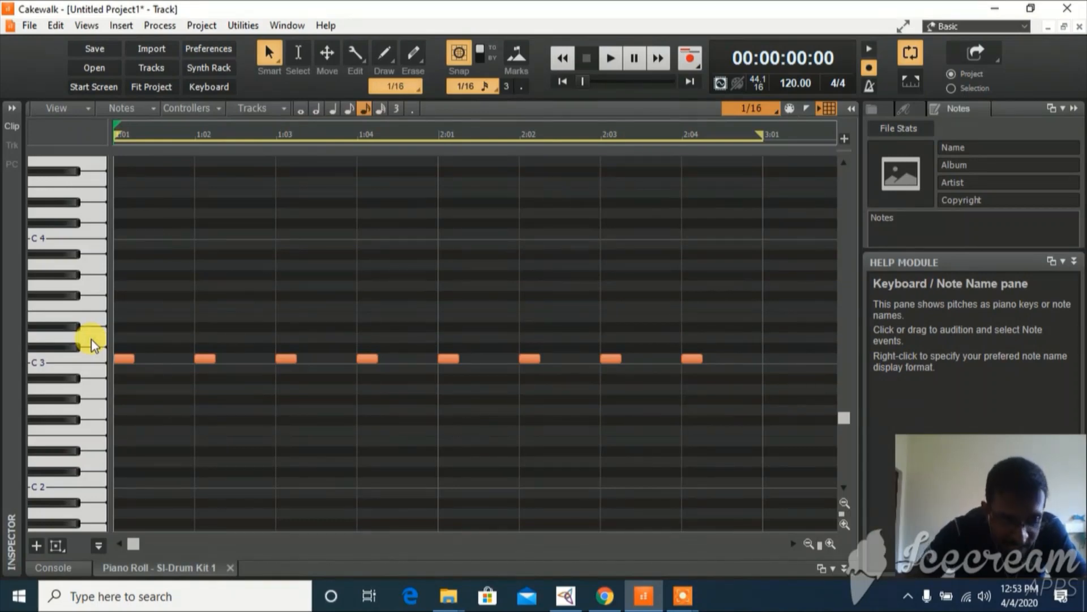
left_click(92, 338)
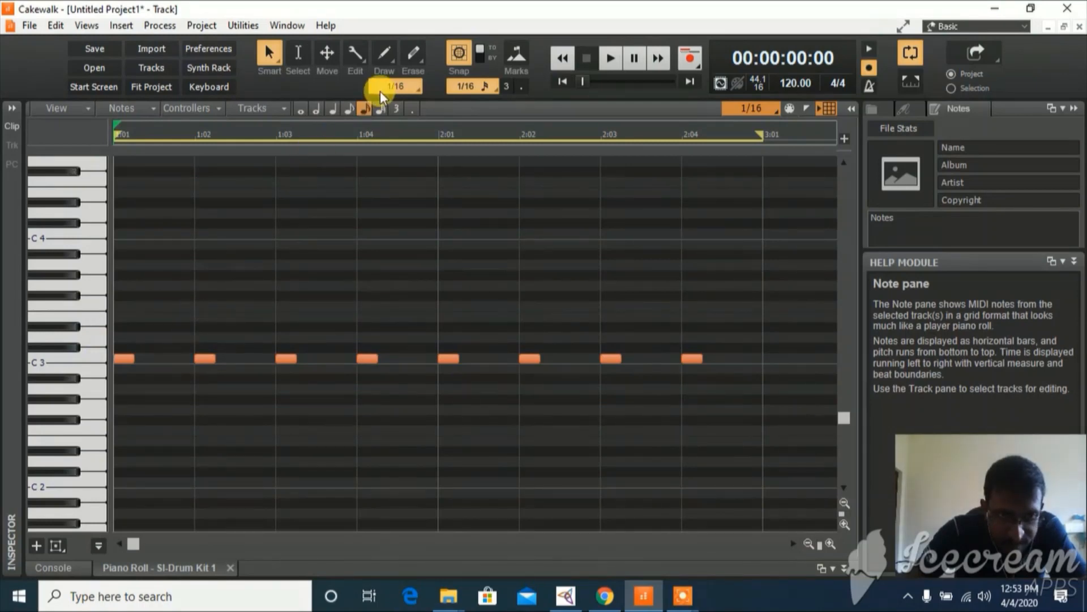
Draw 1/16 notes at D3 on beats 1:02, 1:04, 2:02 and 2:04, and play back the looped drum pattern.
left_click(195, 331)
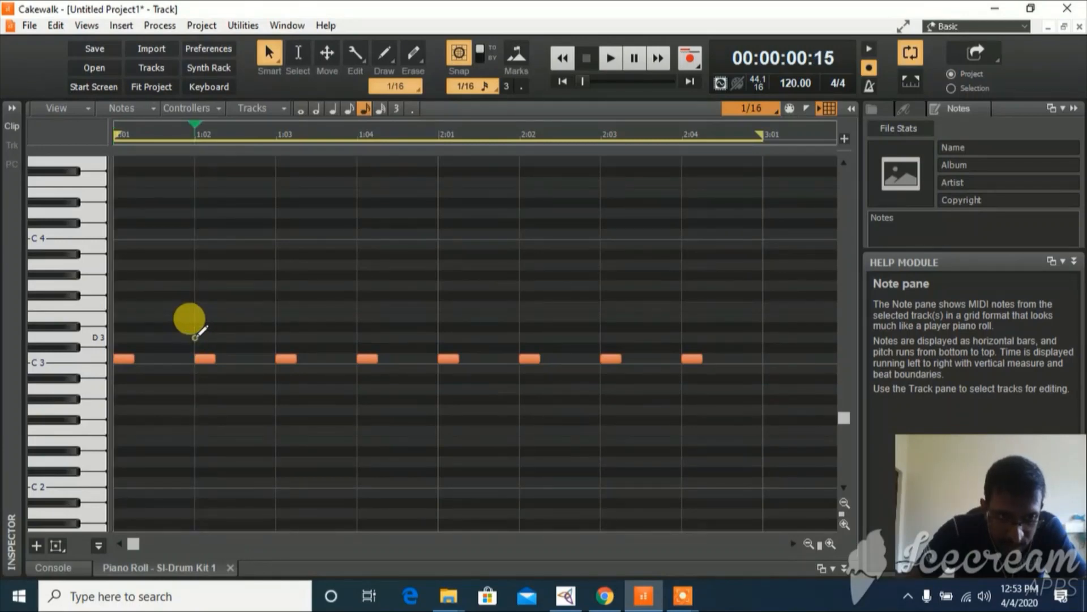
left_click(196, 337)
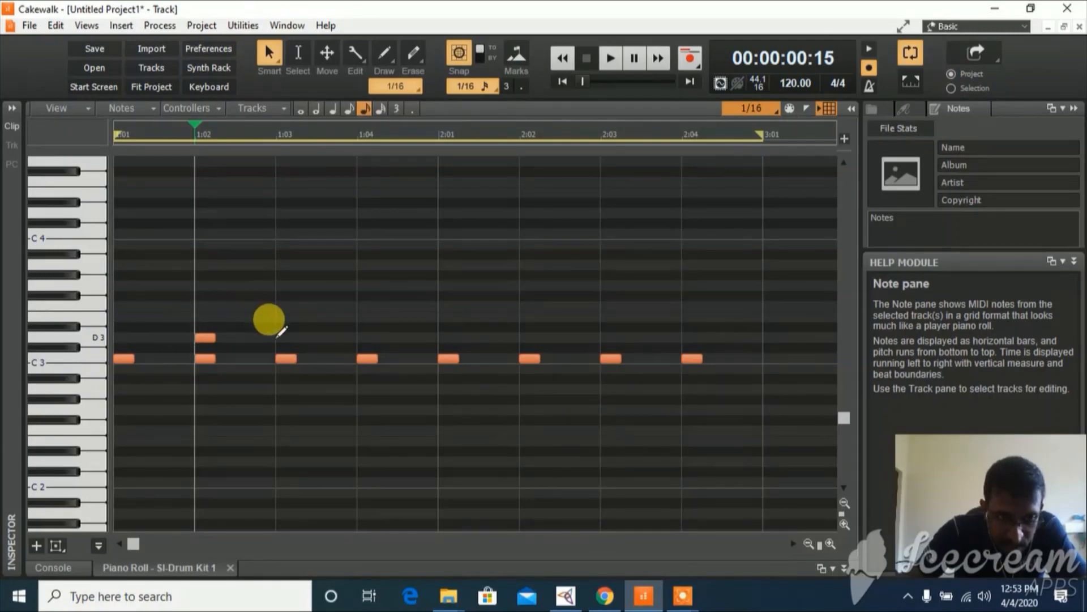
left_click(358, 337)
left_click(358, 337)
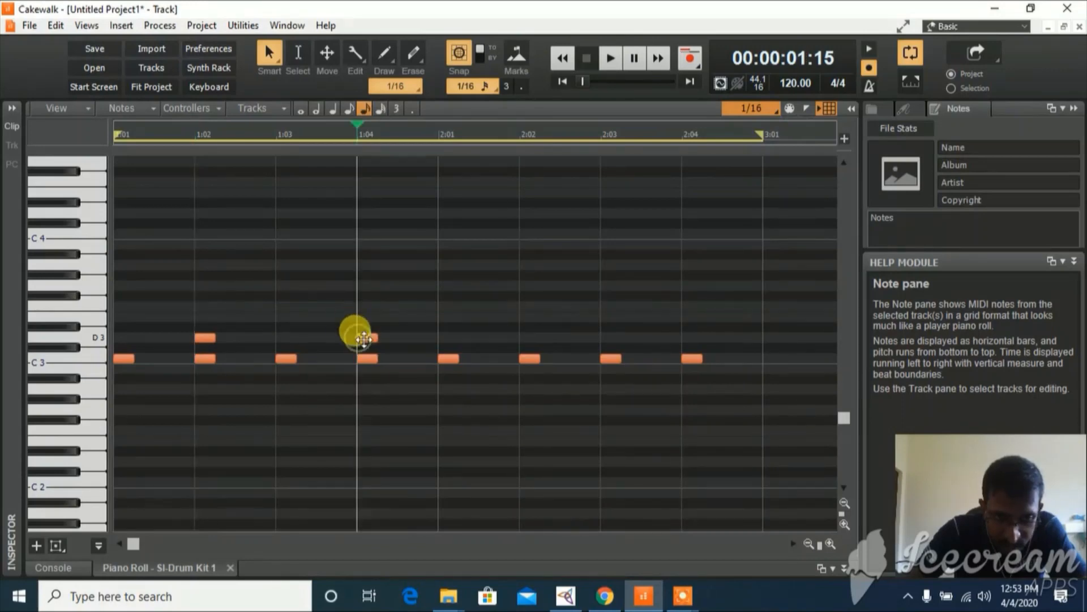
left_click(522, 338)
left_click(523, 337)
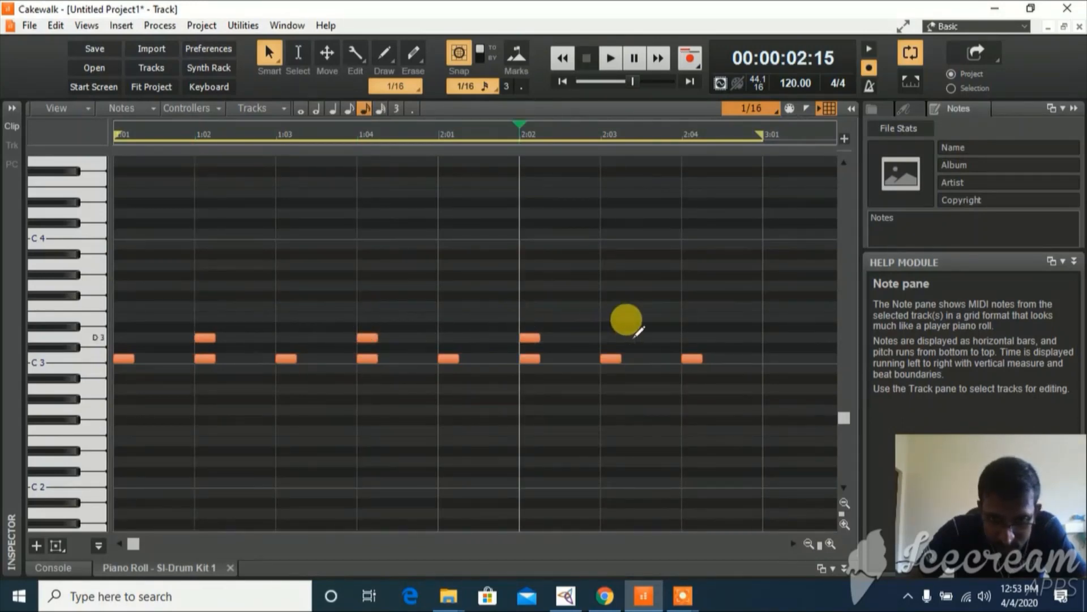
left_click(691, 338)
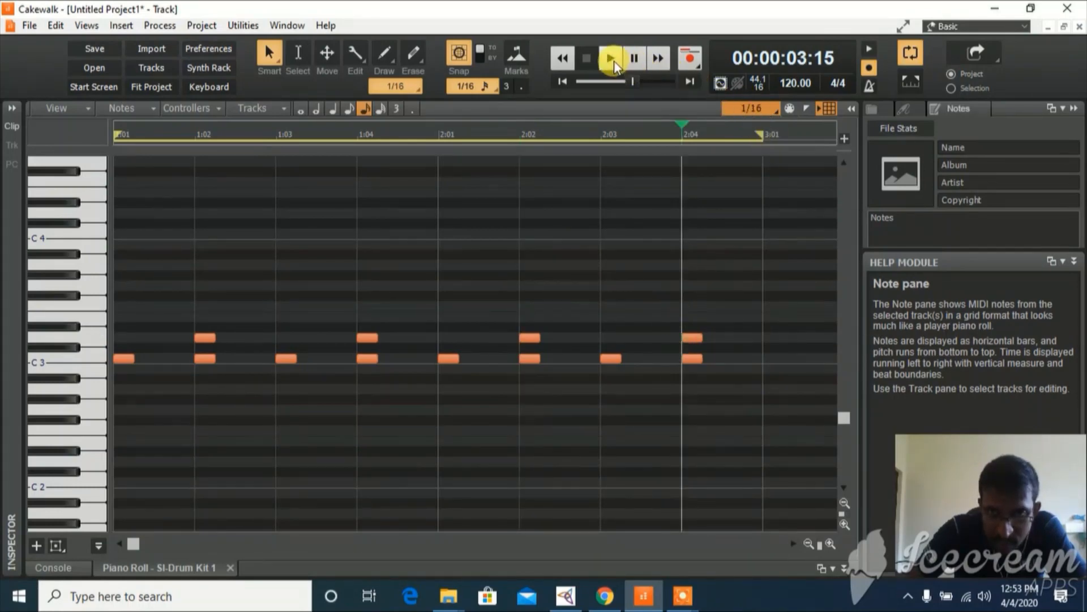
left_click(610, 58)
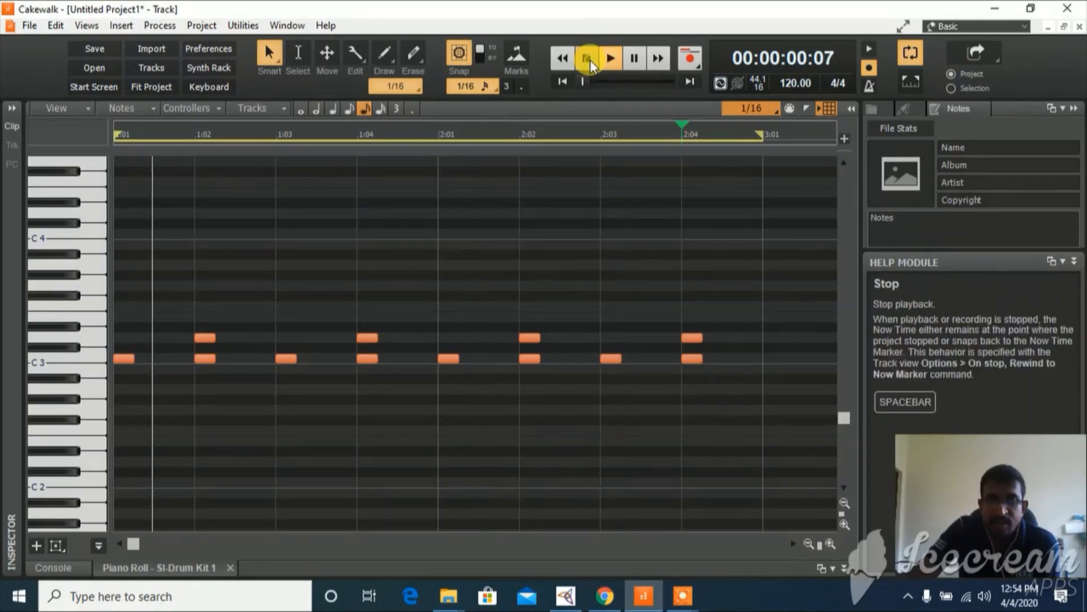
left_click(590, 60)
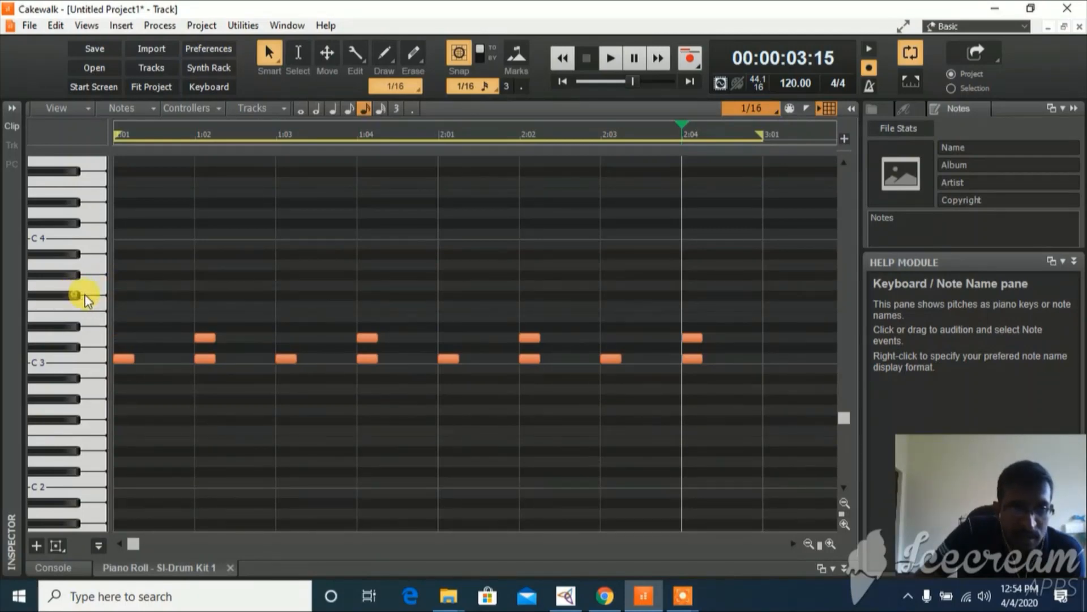
Fill the first measure with consecutive 1/16 notes at F#3, from 1:01 up to 2:01.
left_click(117, 293)
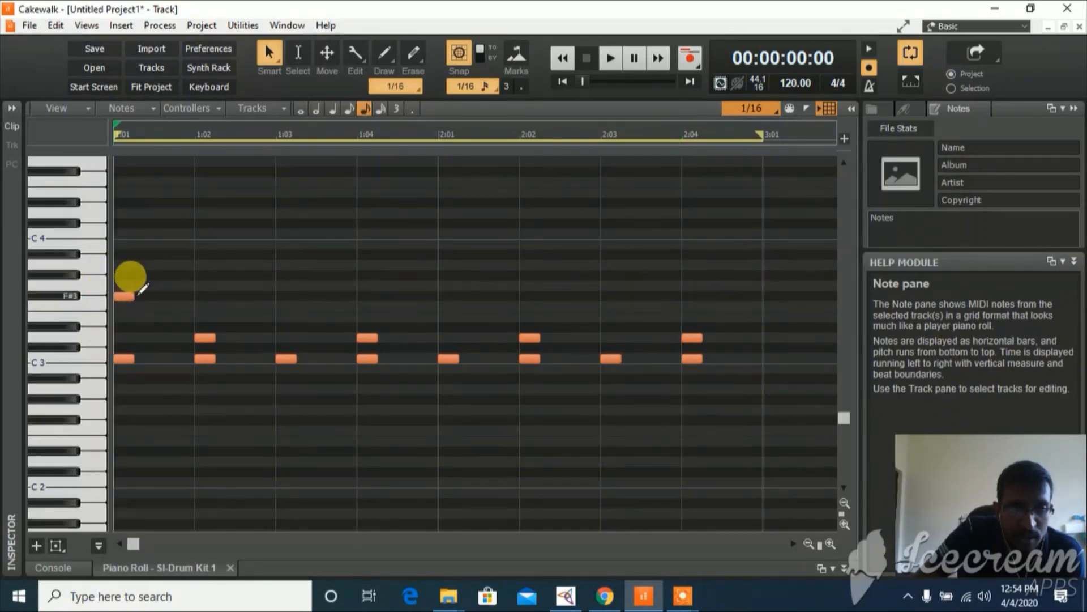
left_click(137, 295)
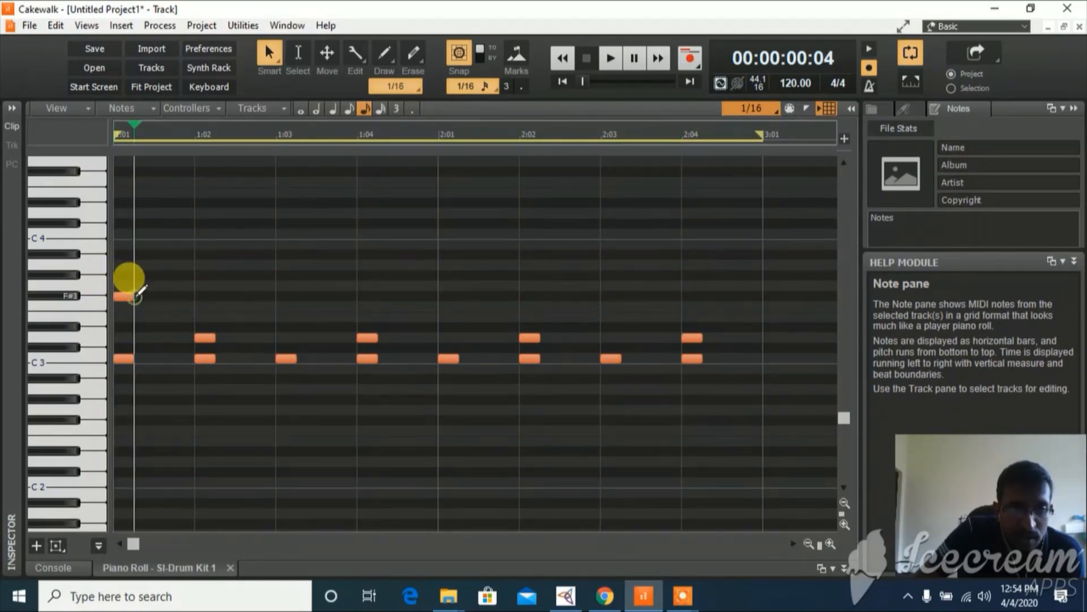
left_click_drag(136, 295, 306, 295)
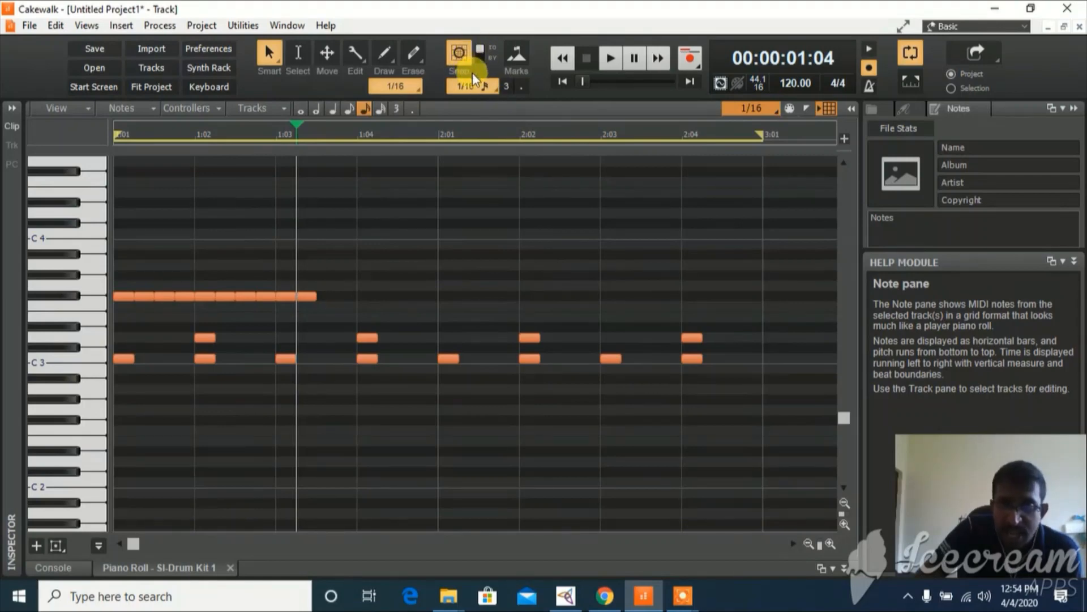
left_click_drag(320, 296, 408, 292)
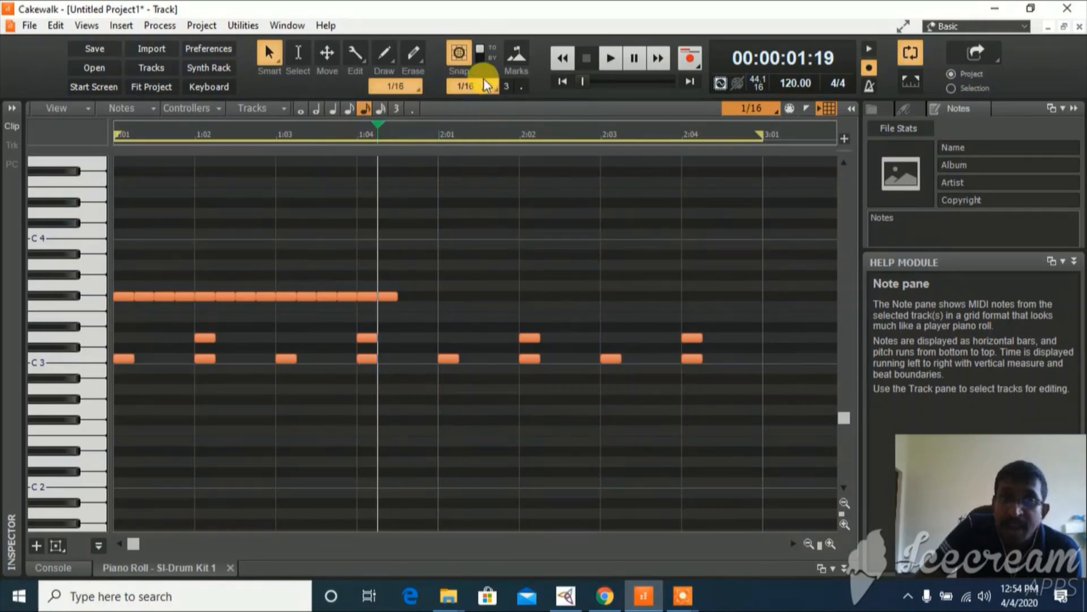
left_click(402, 295)
left_click(423, 296)
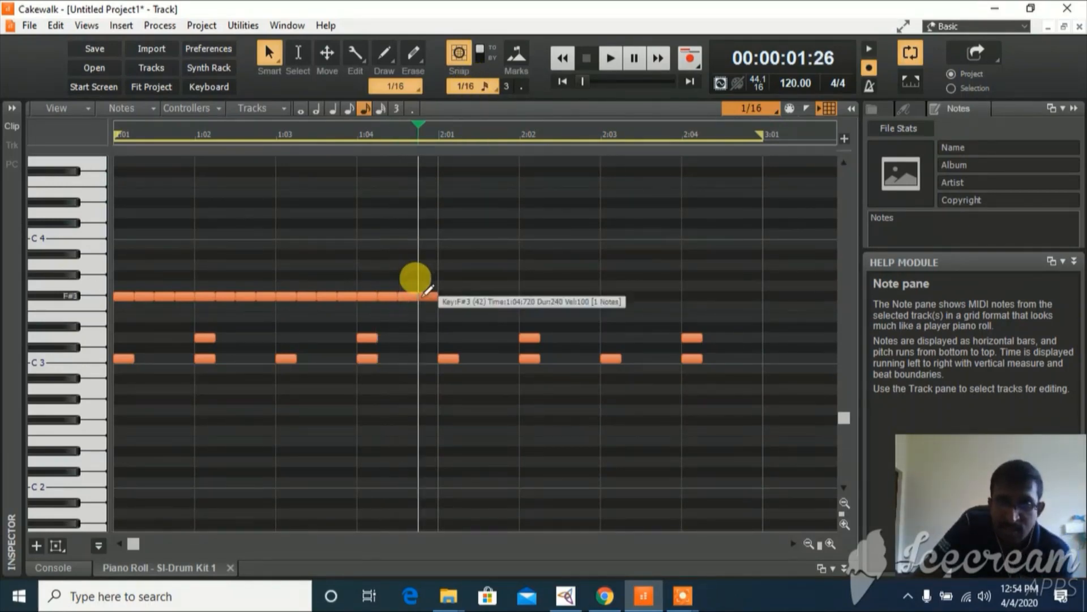
Continue the consecutive 1/16 notes at F#3 through the second measure, from 2:01 up to 3:01.
left_click(442, 296)
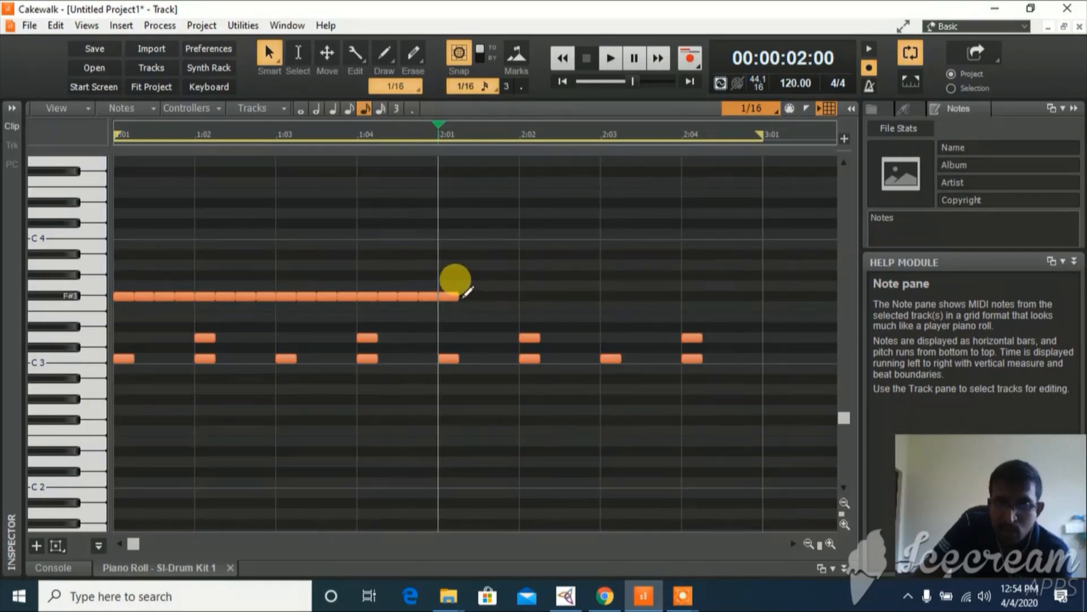
left_click(463, 296)
left_click(482, 297)
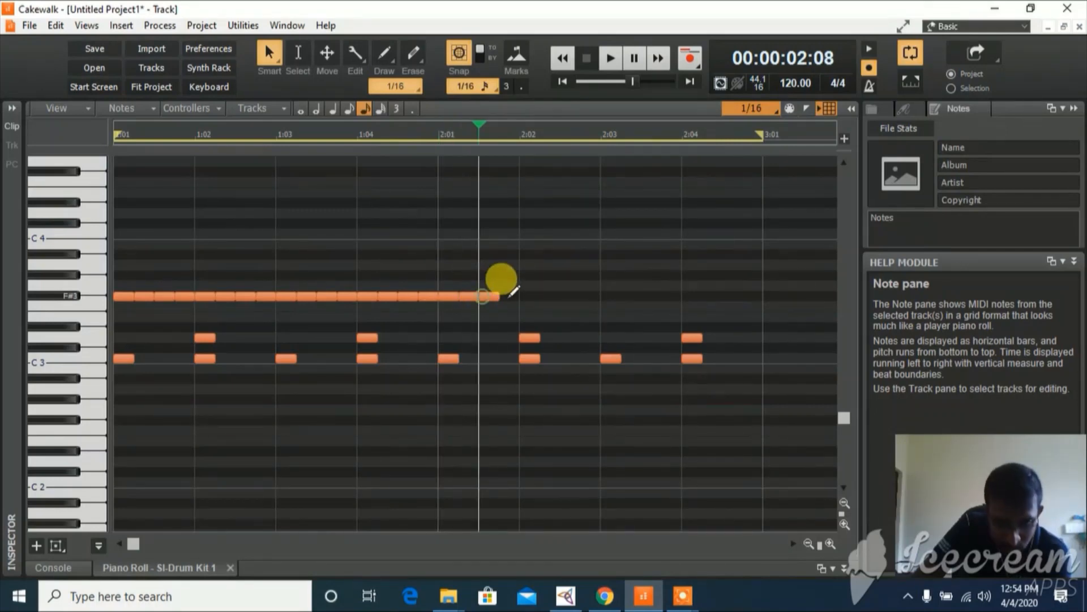
left_click(504, 296)
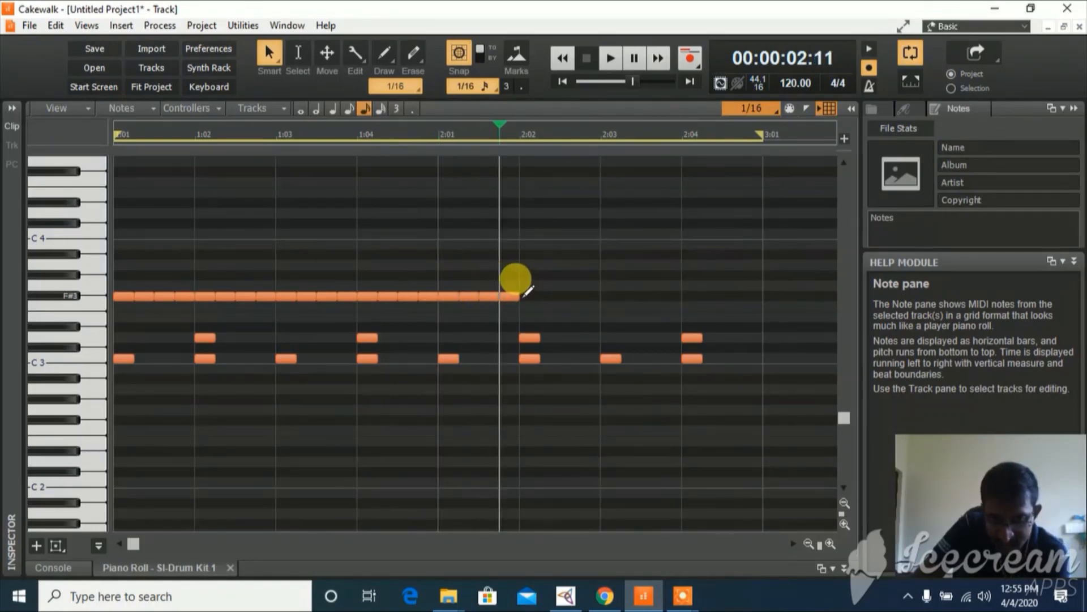
left_click(525, 296)
left_click(544, 295)
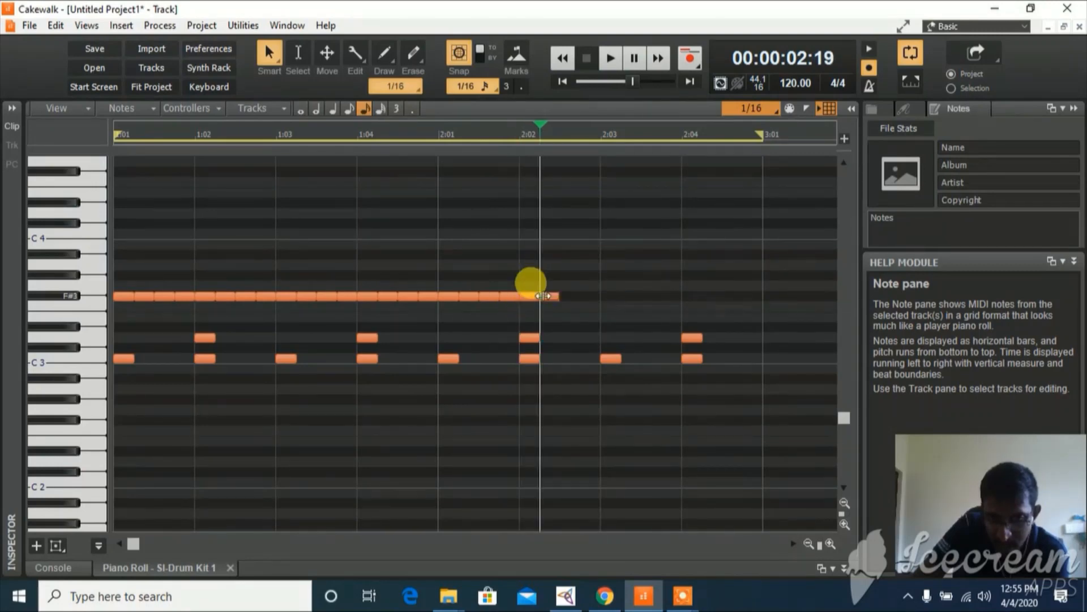
left_click(565, 295)
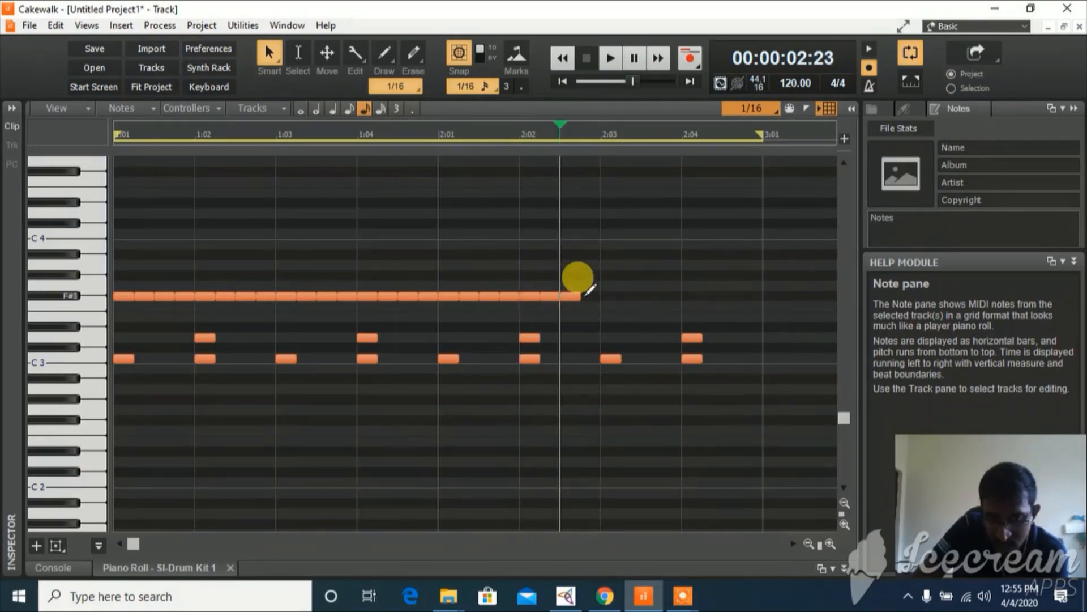
left_click(587, 294)
left_click(606, 296)
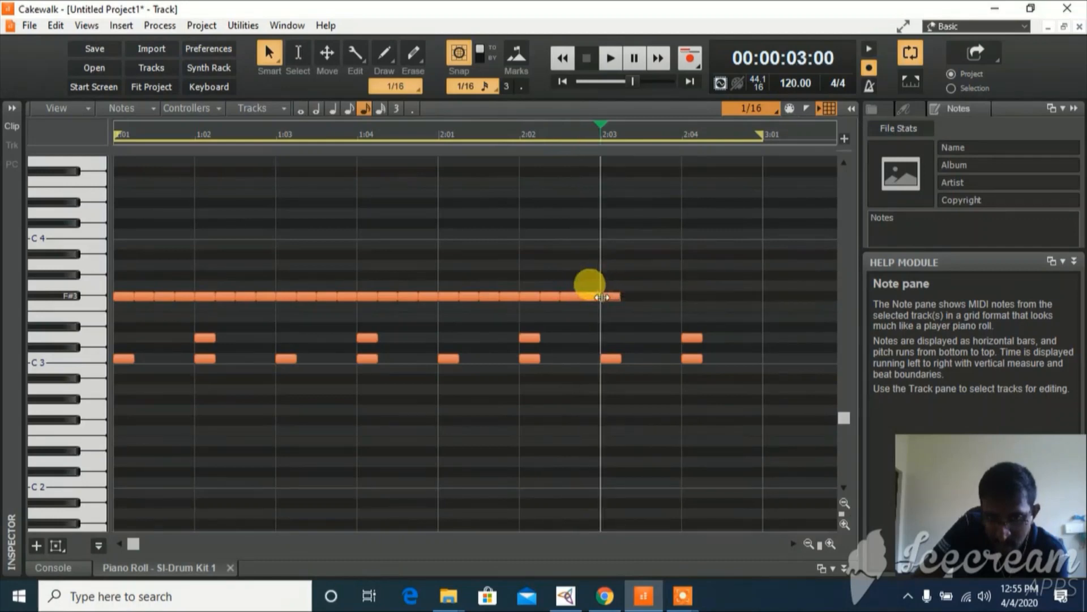
left_click(634, 295)
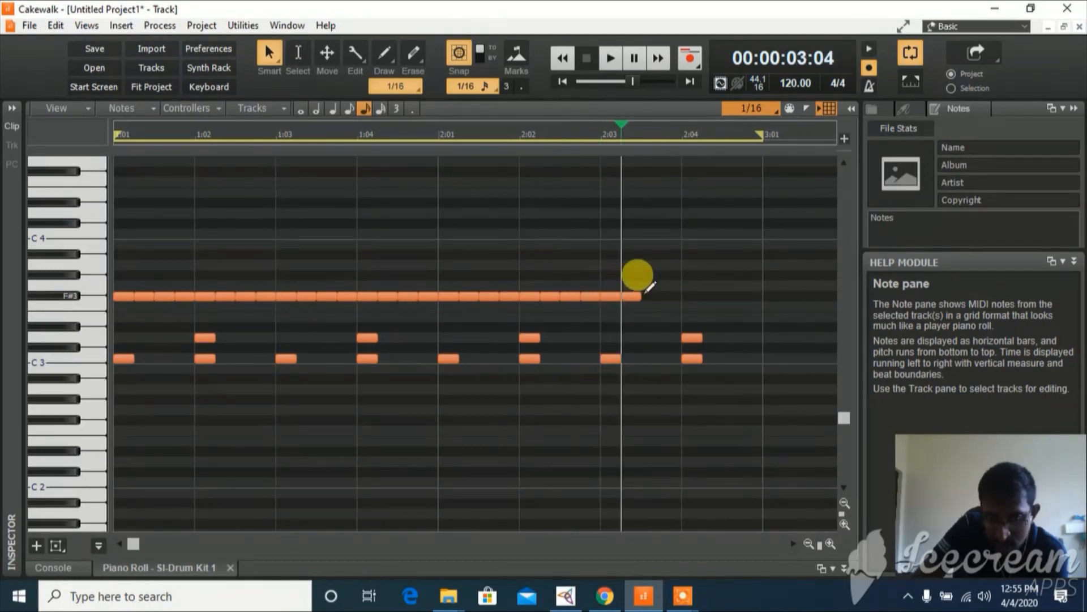
left_click(650, 295)
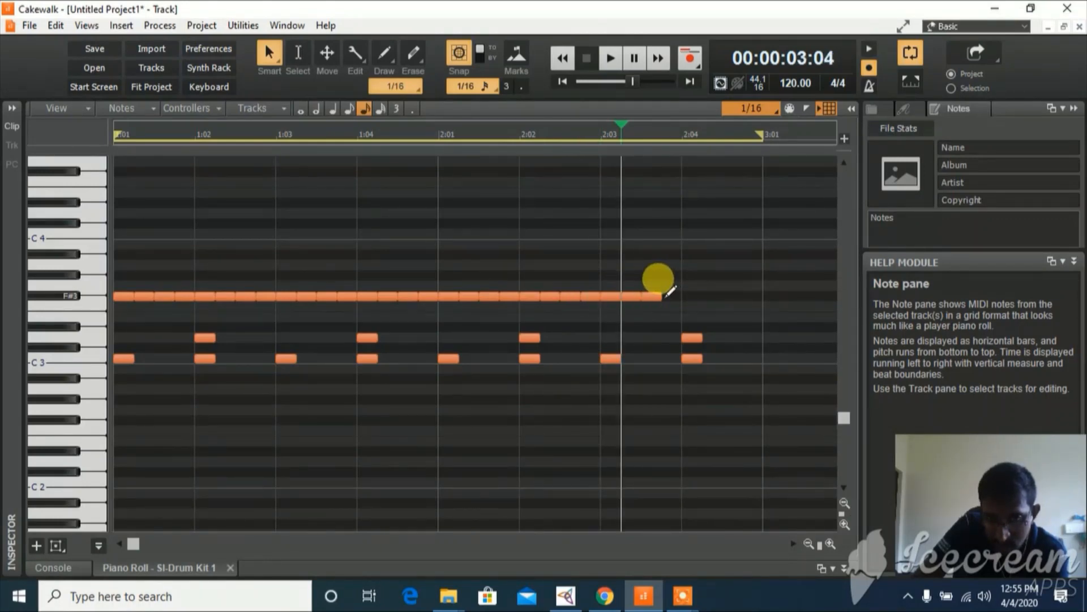
left_click(668, 295)
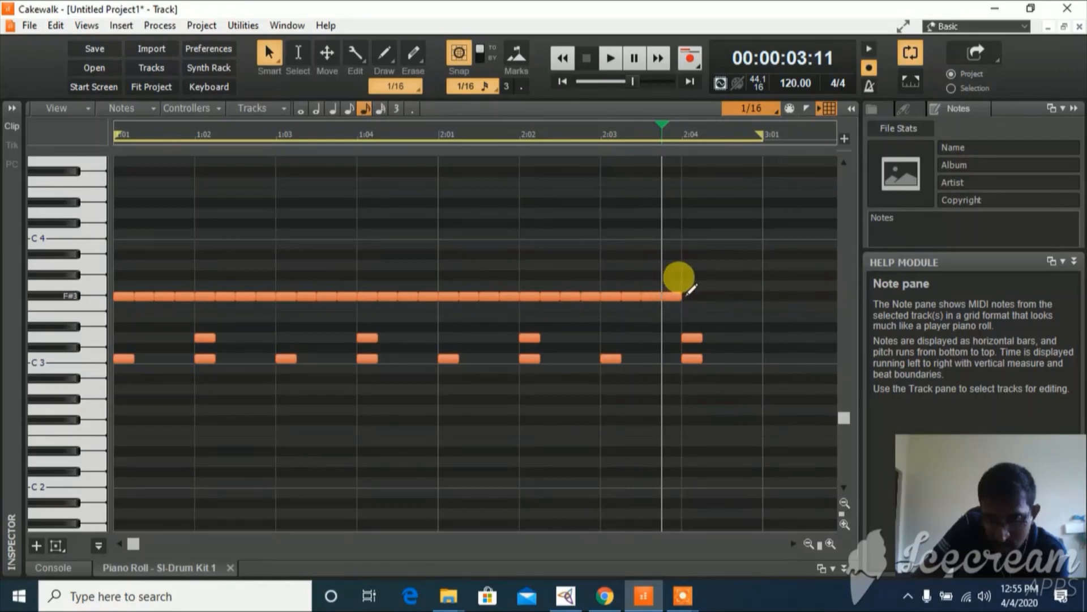
left_click(686, 295)
left_click(712, 295)
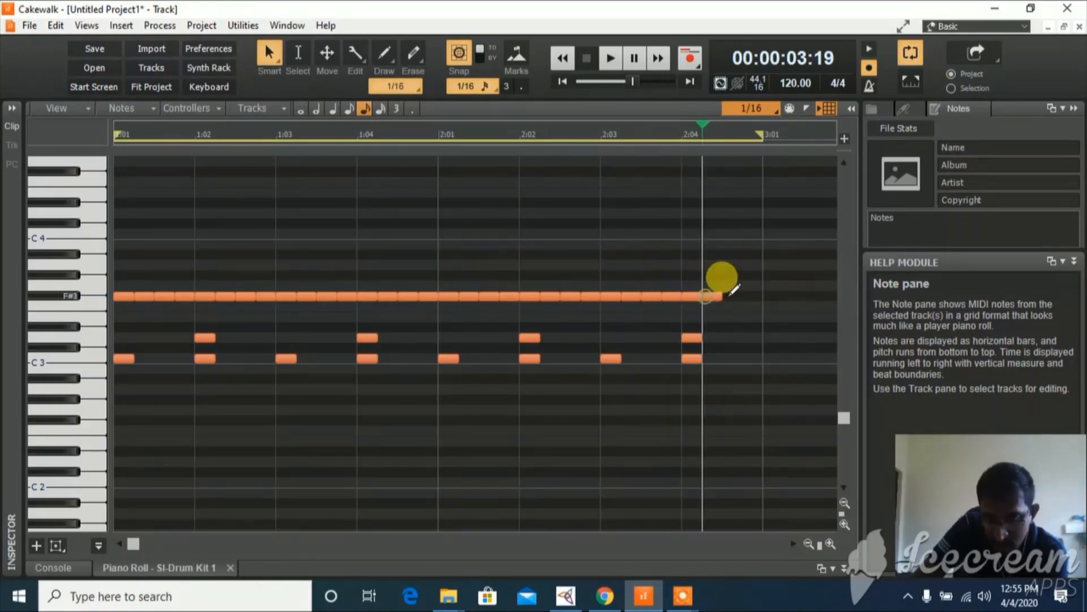
left_click(732, 294)
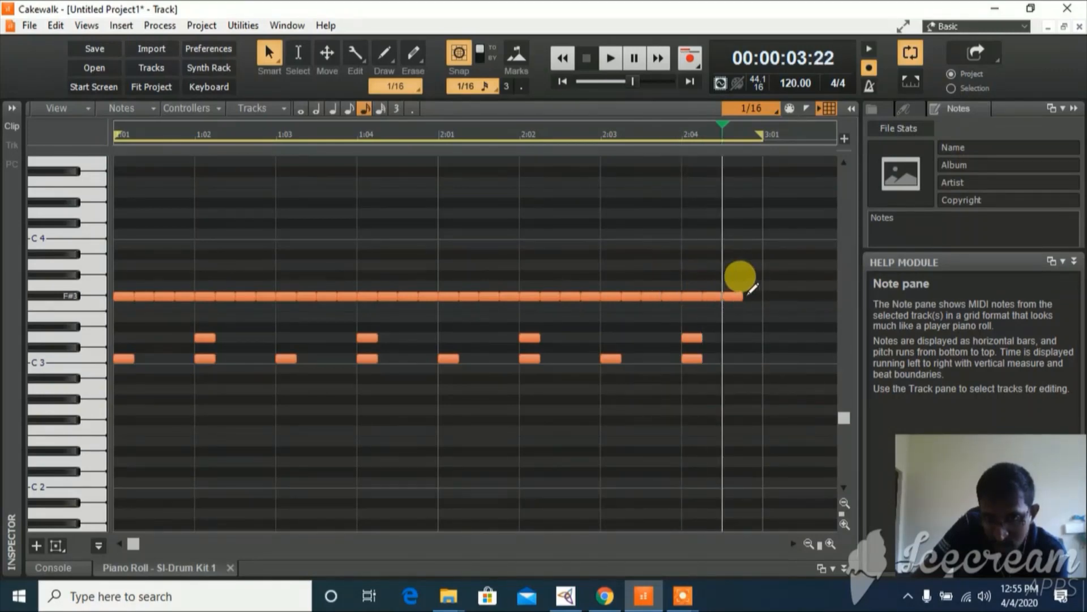
left_click(752, 295)
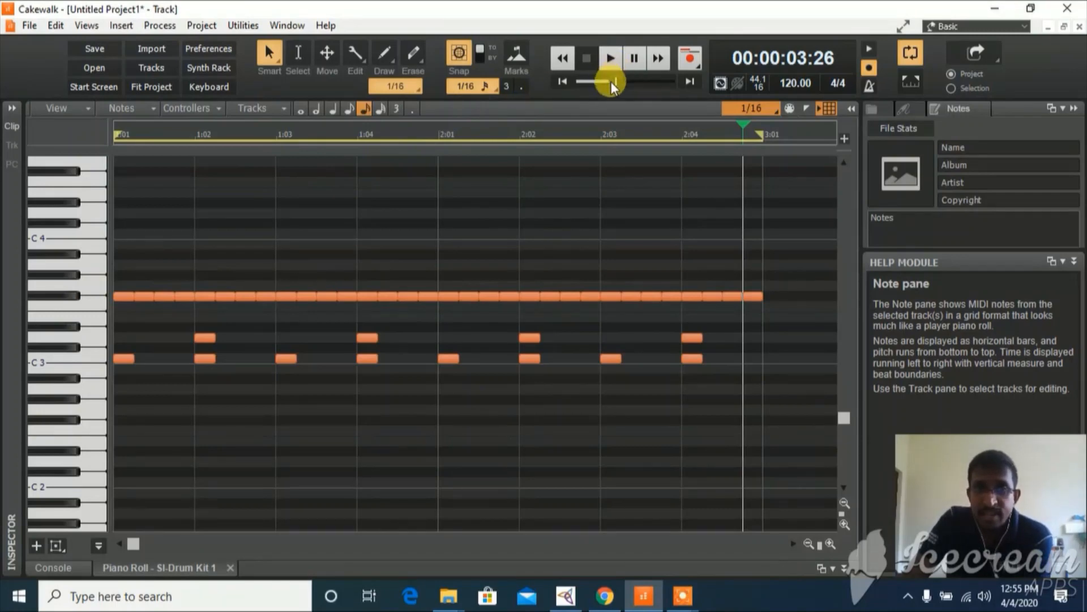
Return to the project start, play the loop with the full row of F#3 notes, and stop playback.
left_click_drag(611, 81, 583, 82)
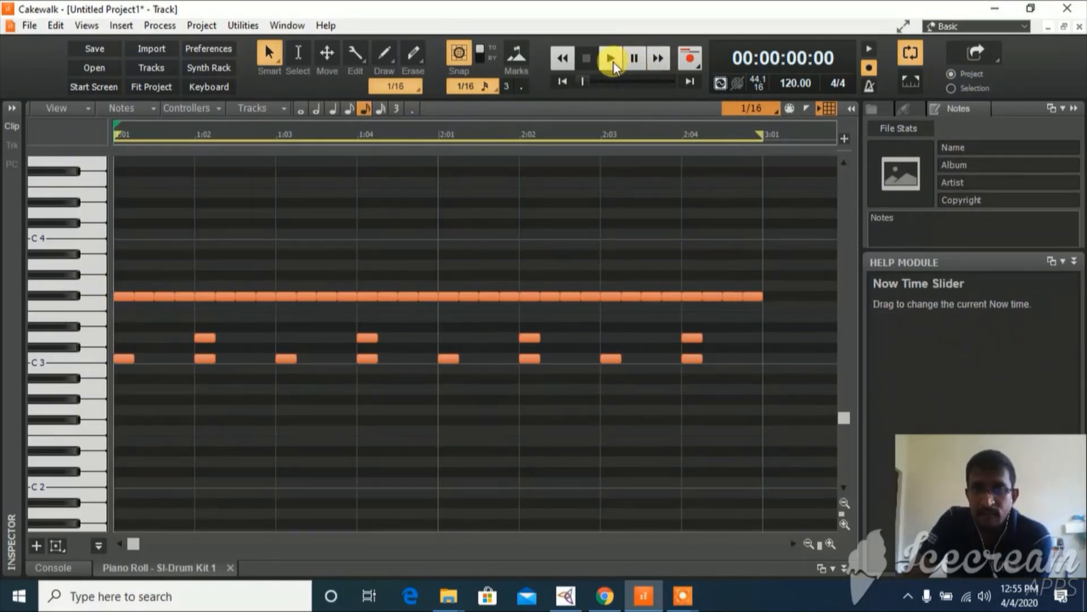
left_click(611, 62)
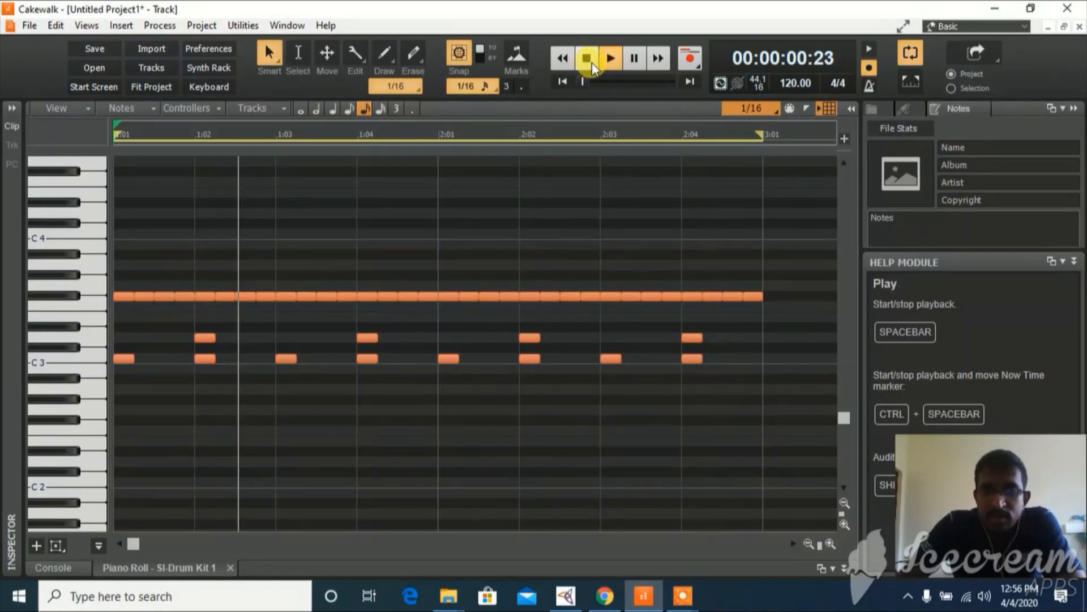
left_click(591, 62)
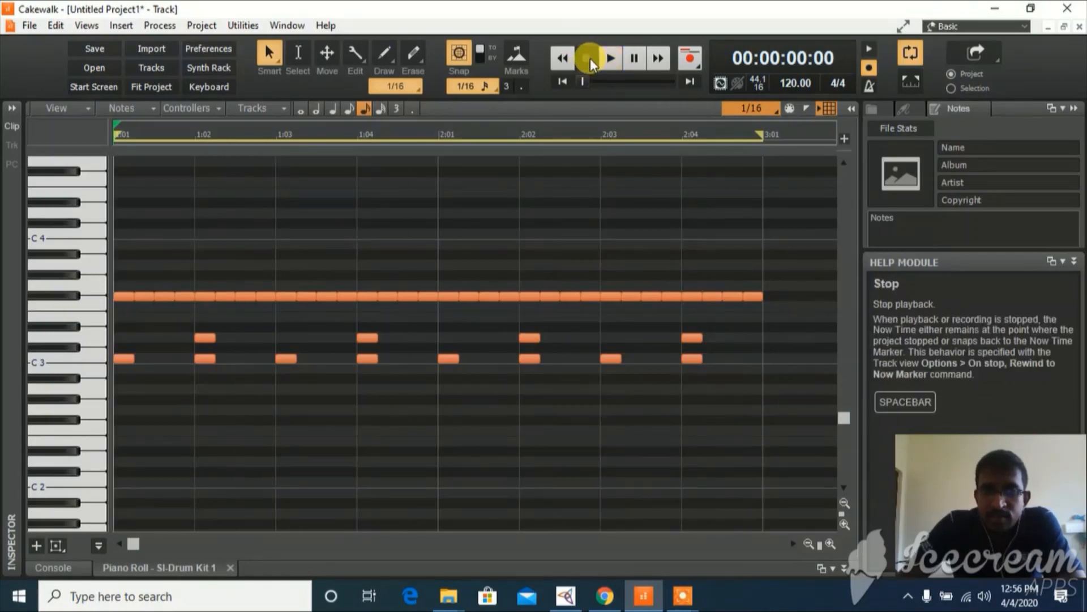
Erase the second and third 1/16 notes of beats 1:03, 2:01 and 2:03 in the F#3 row.
right_click(305, 296)
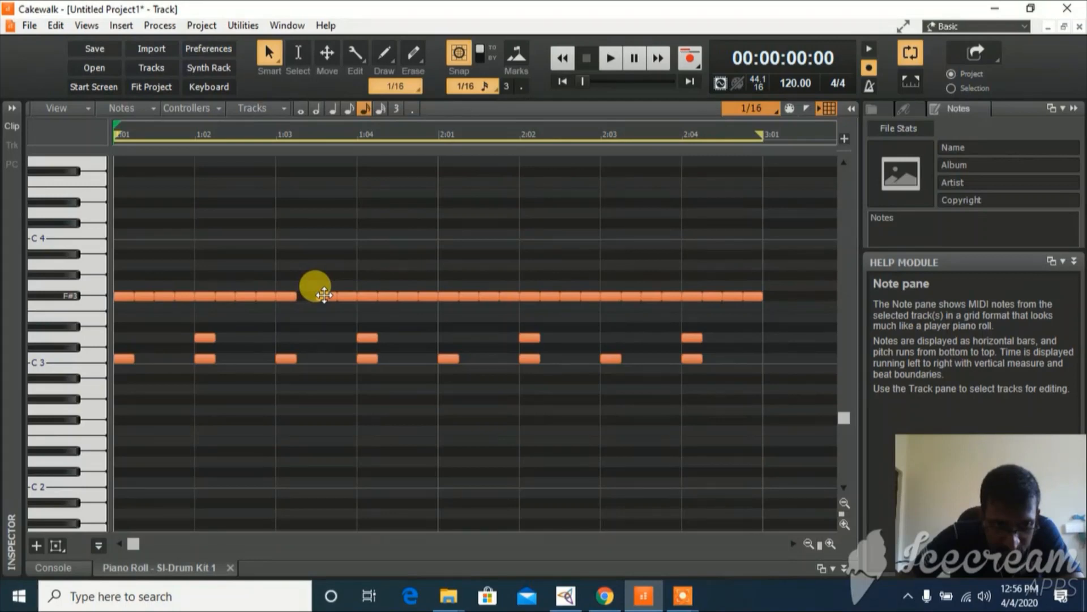
right_click(324, 296)
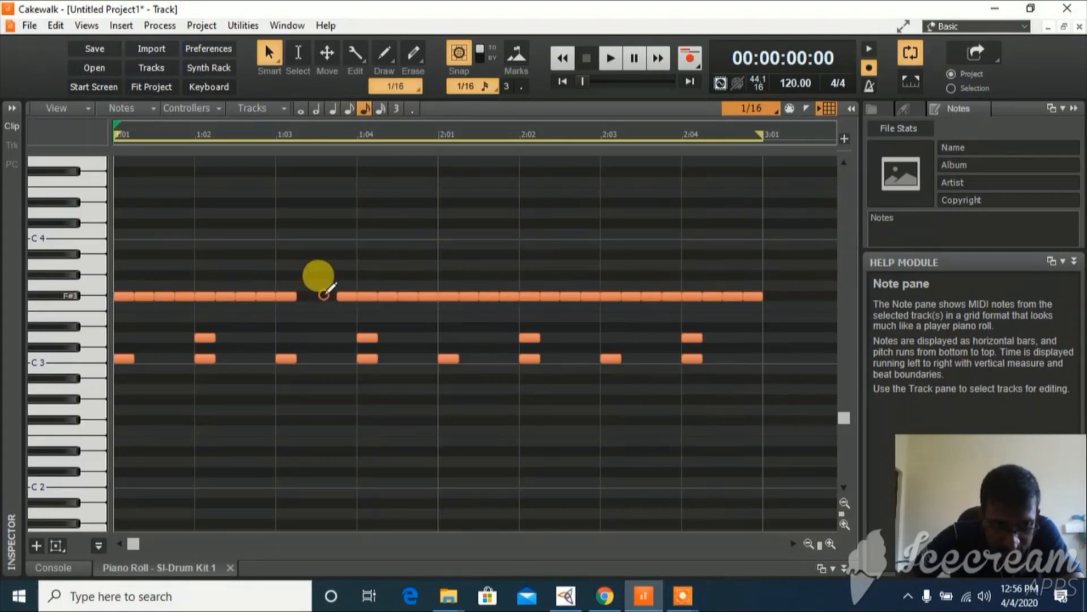
right_click(469, 296)
right_click(489, 296)
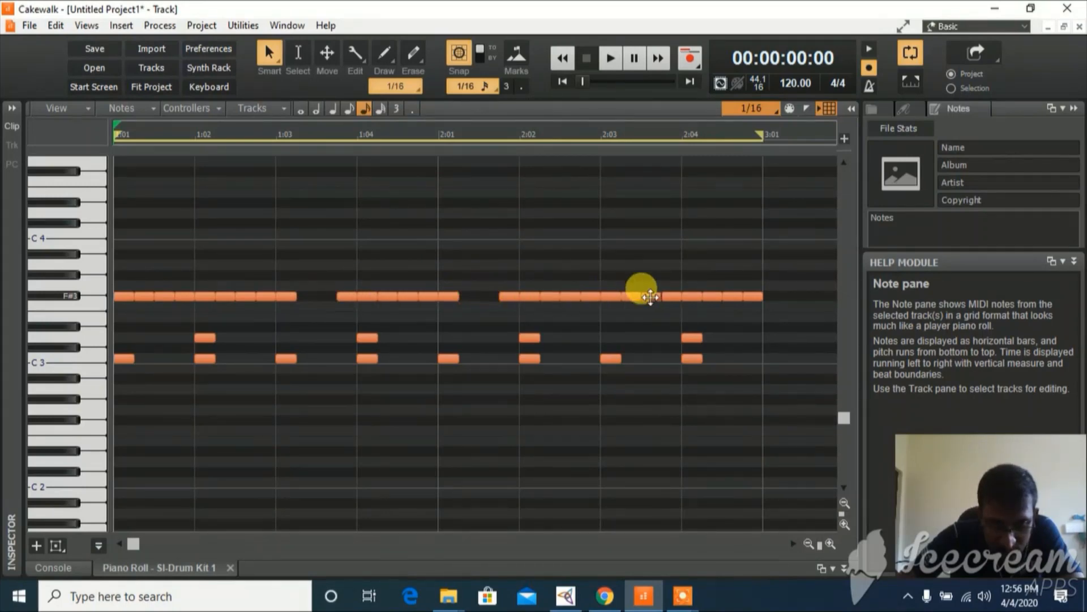
right_click(632, 296)
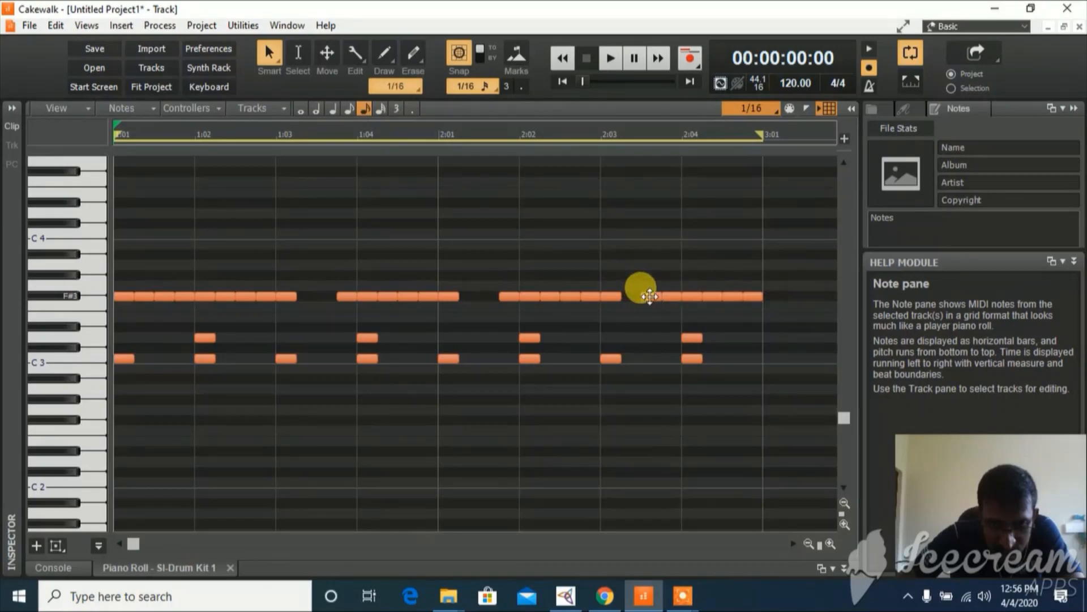
right_click(652, 296)
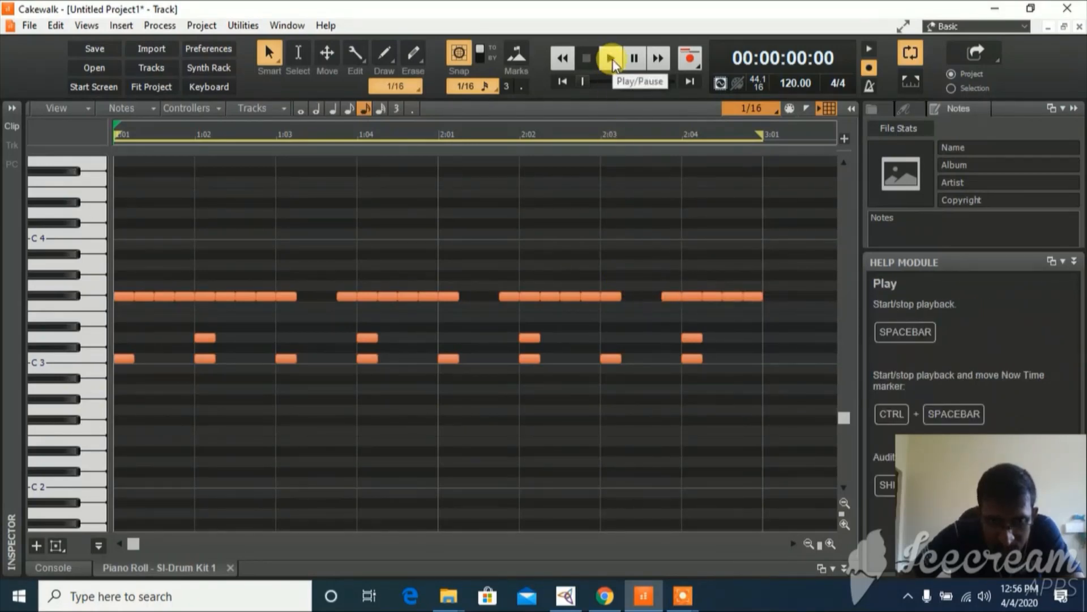
Play the looped drum pattern with the gaps in the F#3 row, and stop playback.
left_click(613, 60)
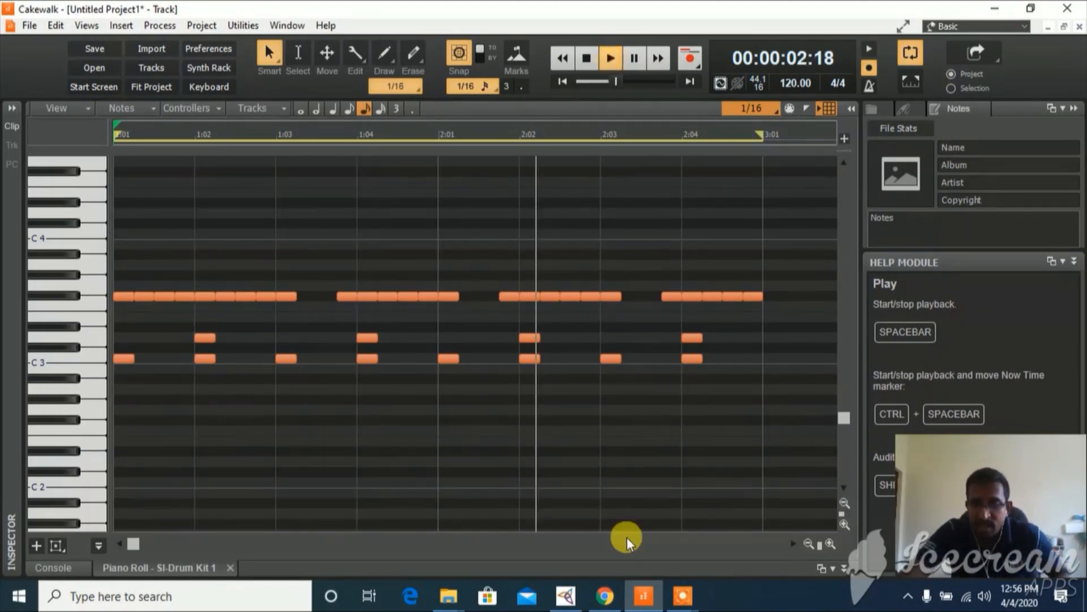
left_click(587, 59)
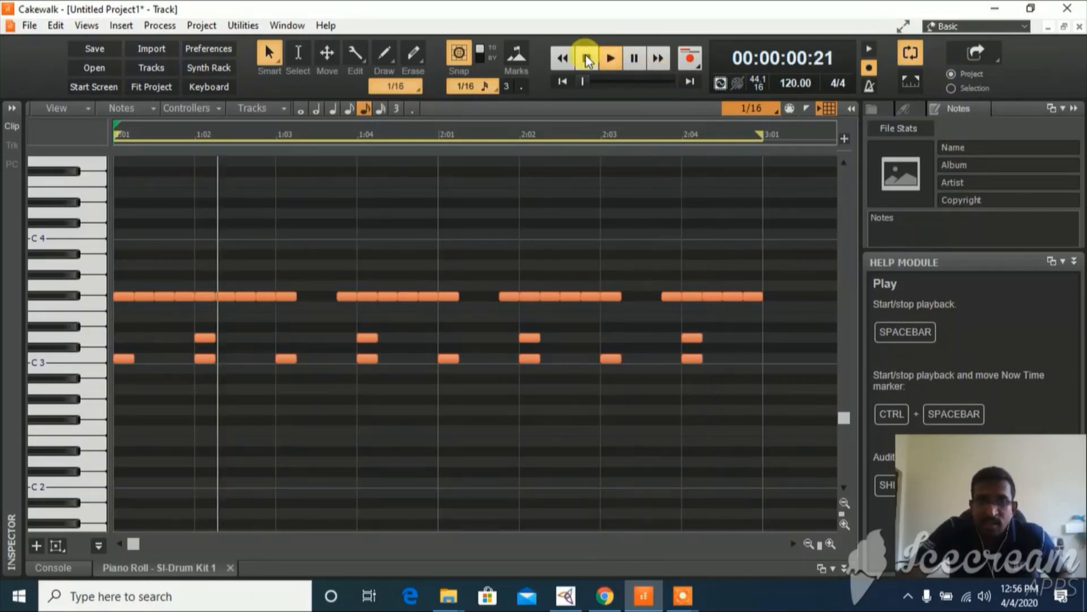
left_click(585, 57)
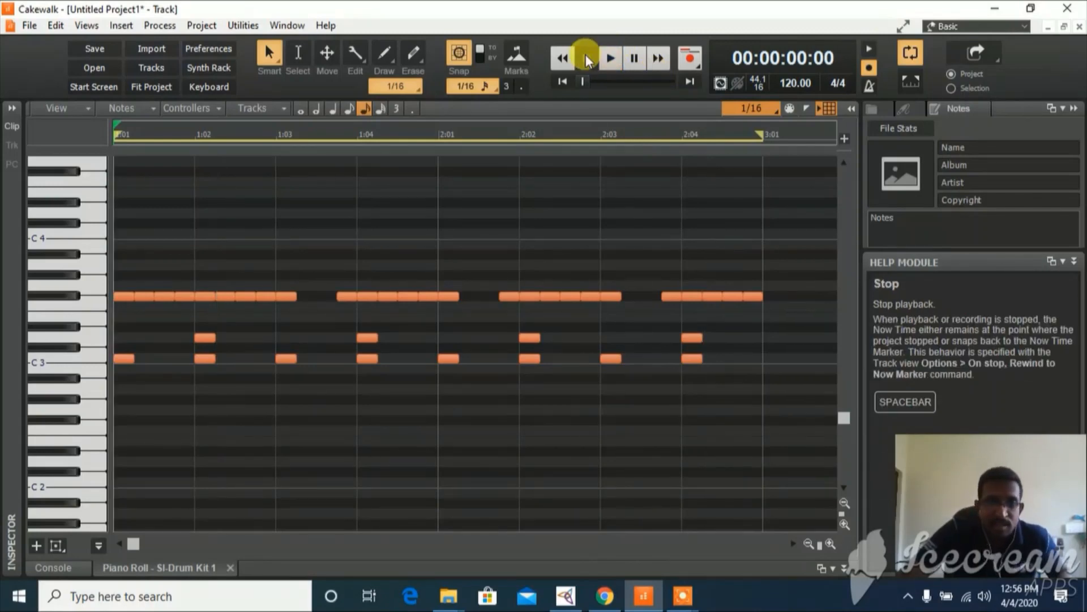
Audition G3 and add 1/16 notes at G3 on the second sixteenth of beats 1:03, 2:01 and 2:03.
left_click(56, 291)
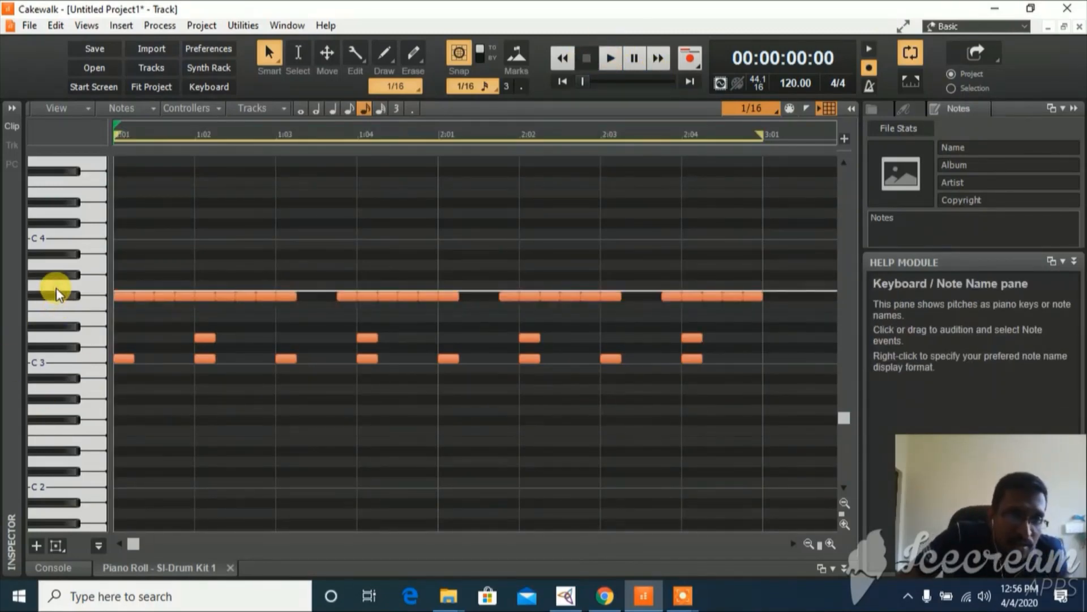
left_click(56, 287)
left_click(79, 285)
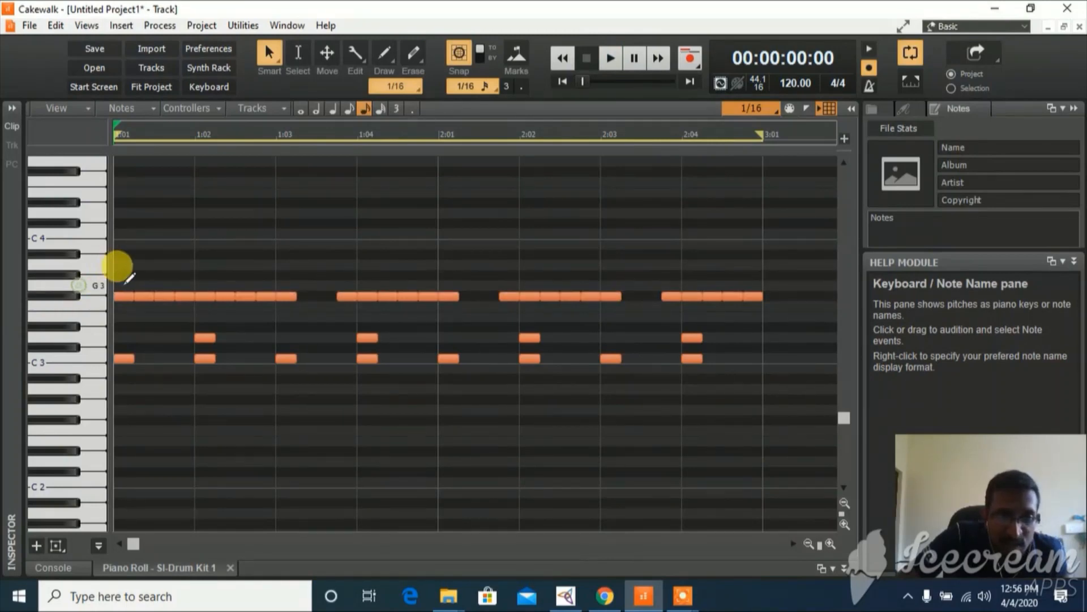
left_click(299, 285)
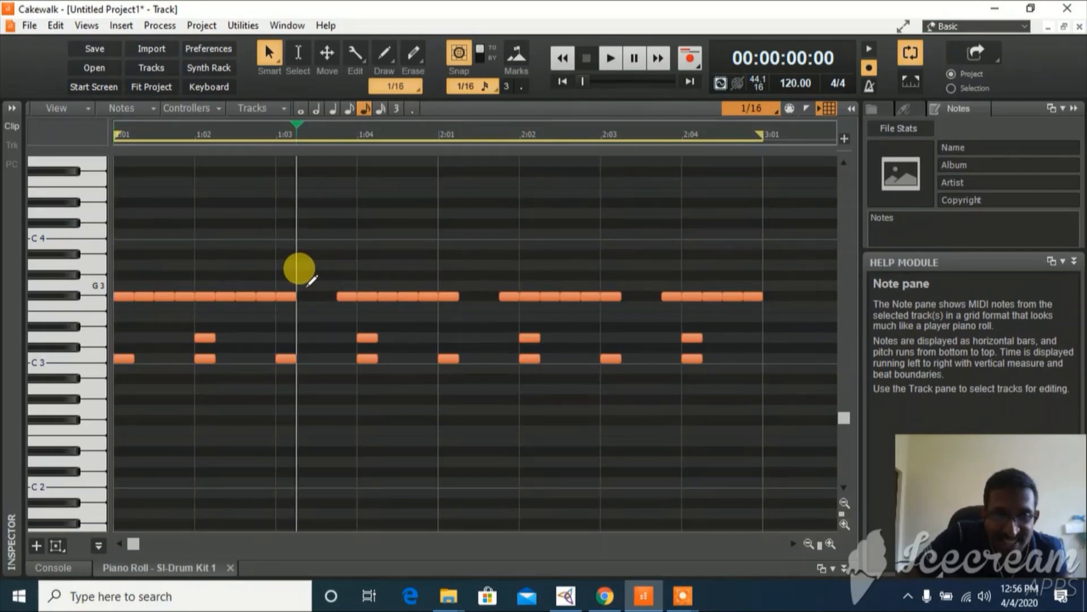
left_click(461, 286)
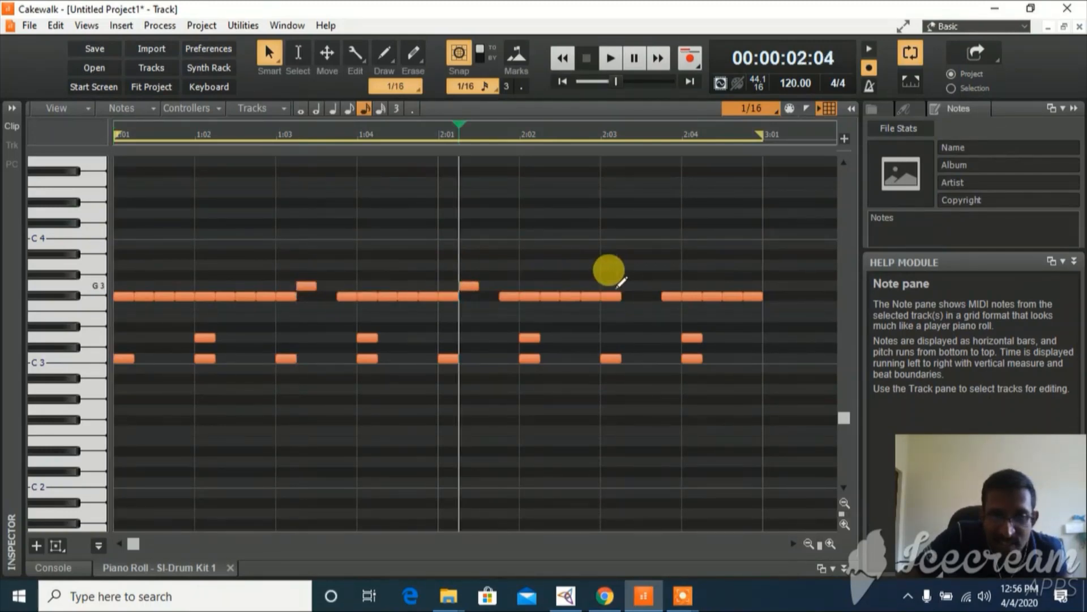
left_click(623, 284)
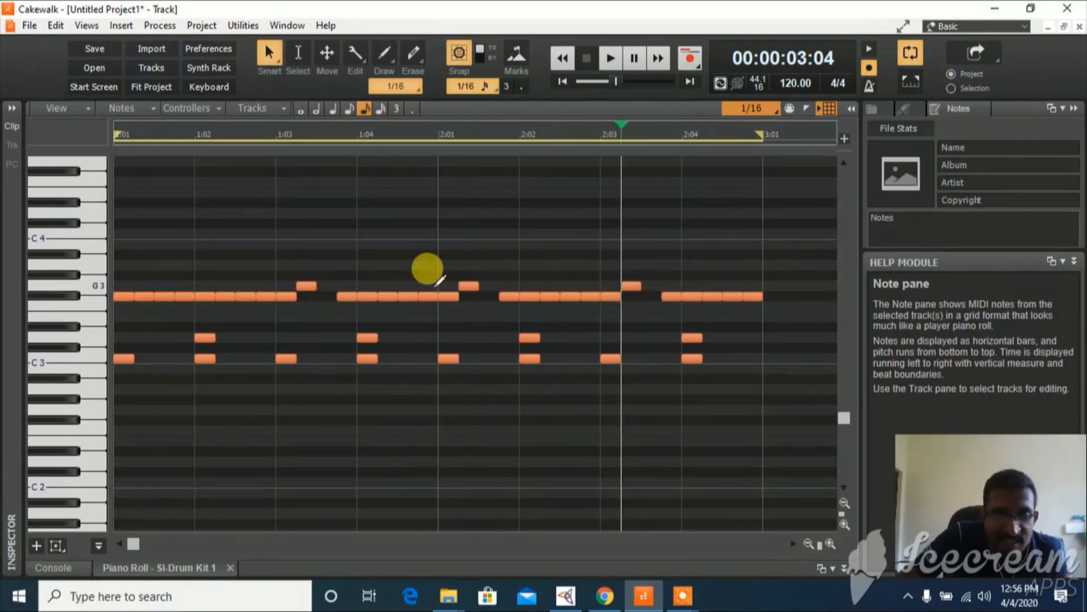
Play the loop with the G3 notes, stop playback, and erase all the G3 notes.
left_click(610, 58)
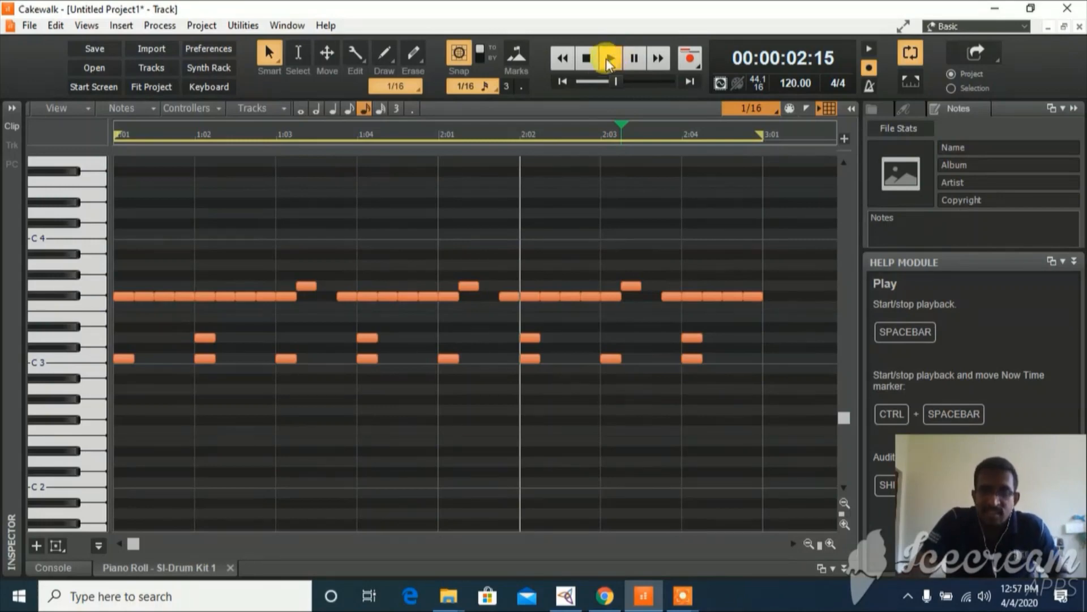
left_click(592, 63)
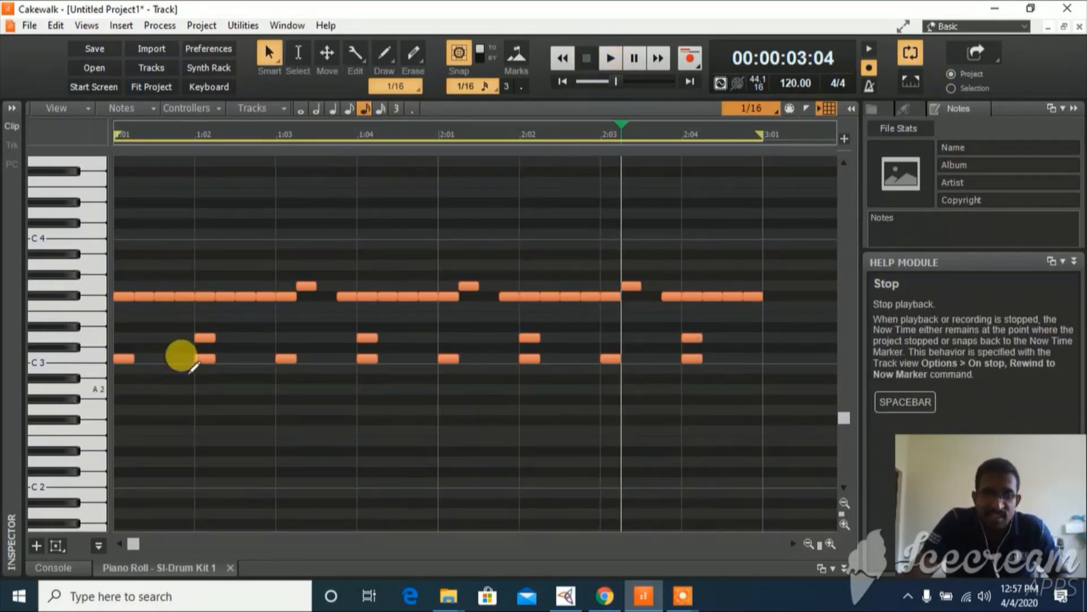
left_click_drag(309, 287, 461, 281)
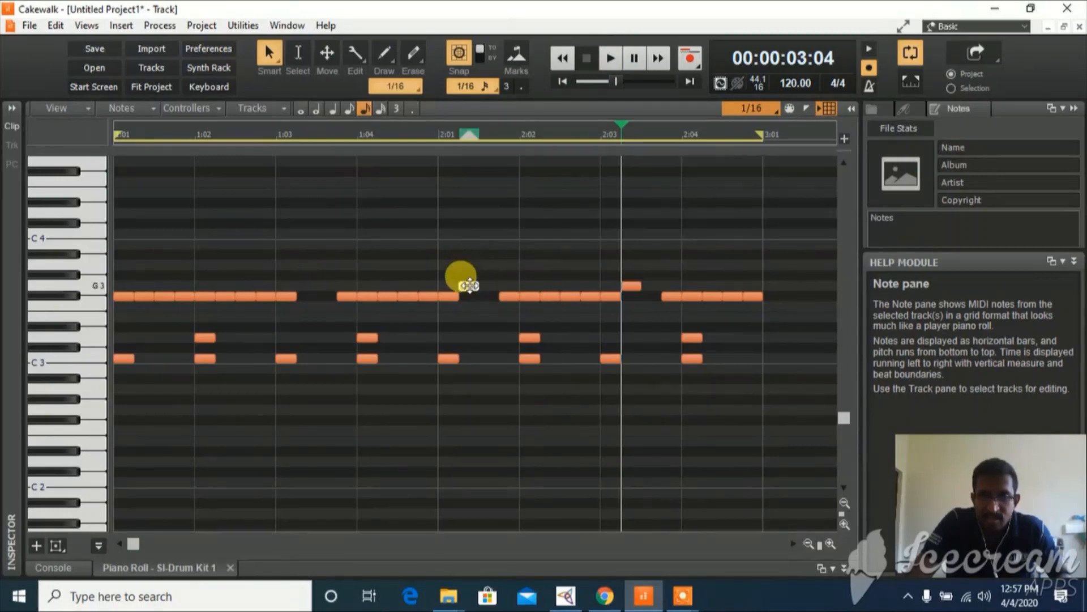
right_click(469, 285)
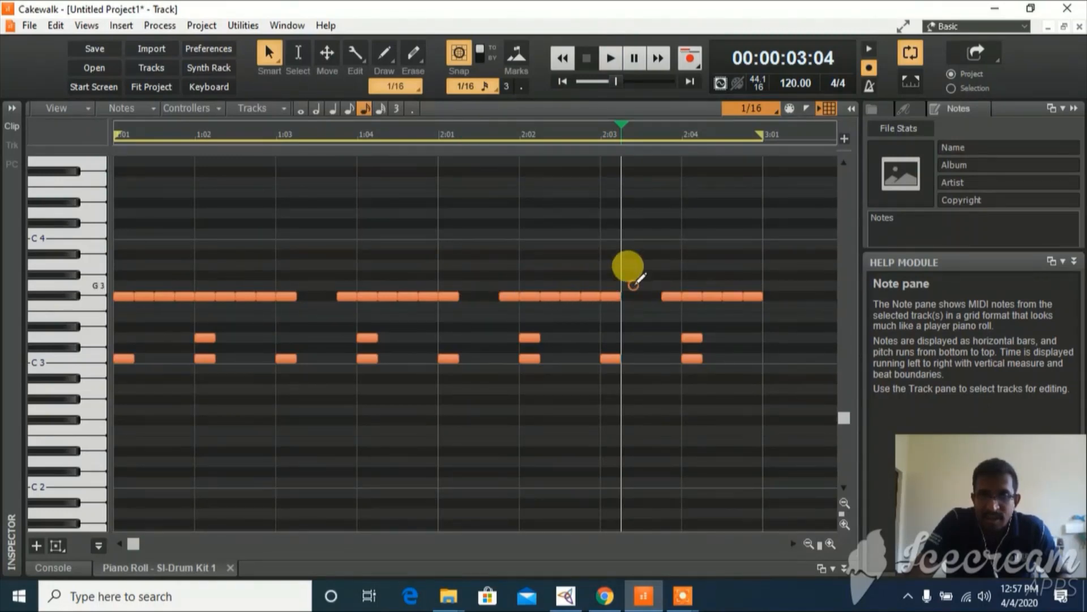
Audition Db4 and add 1/16 notes at Db4 on the third sixteenth of beats 1:03, 2:01 and 2:03.
left_click(56, 221)
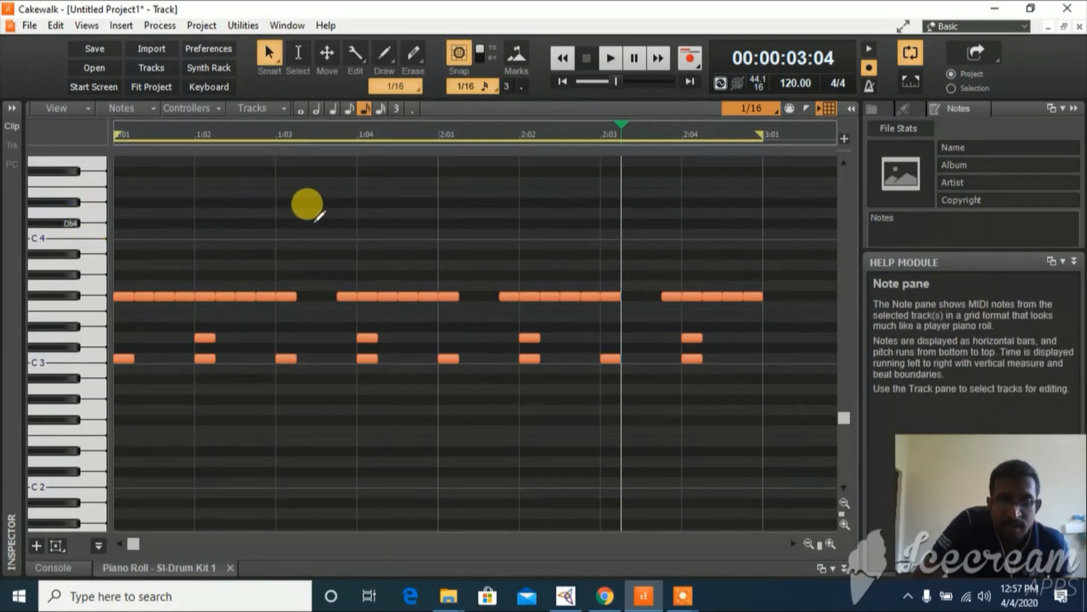
left_click(317, 223)
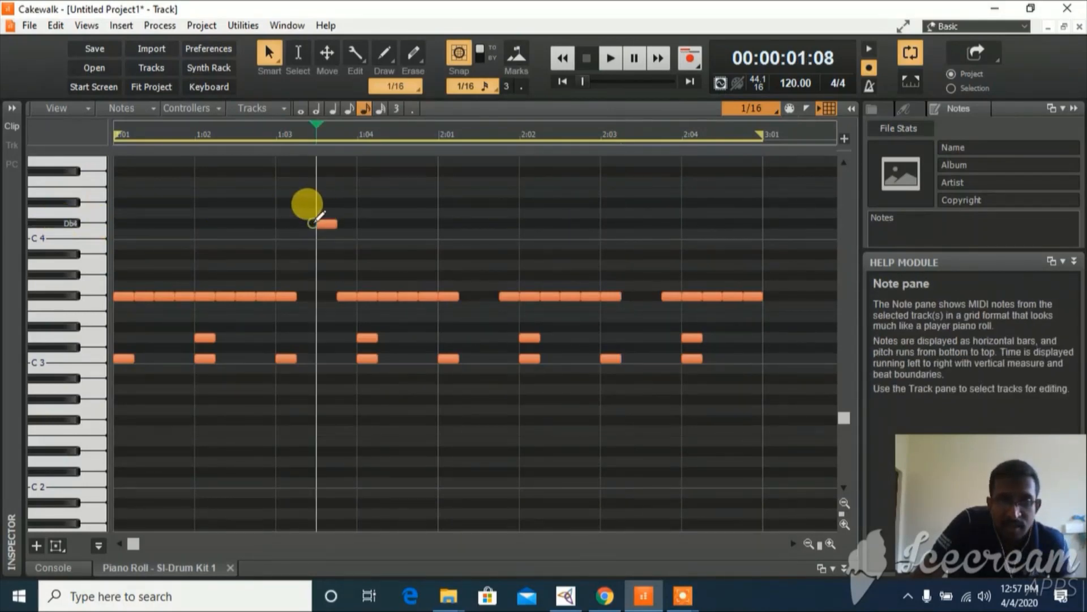
left_click(482, 222)
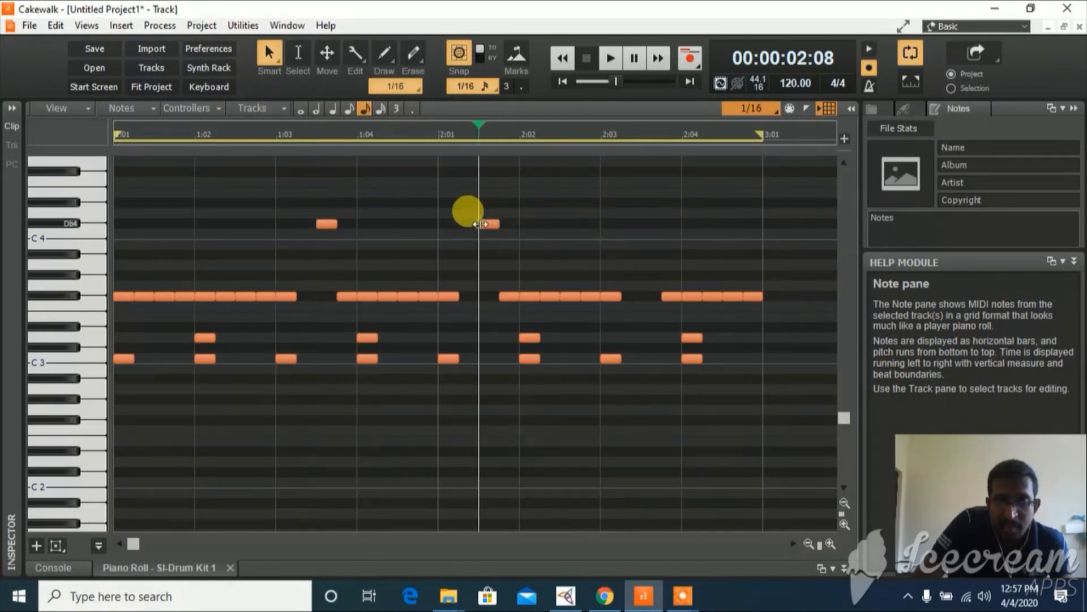
left_click(641, 219)
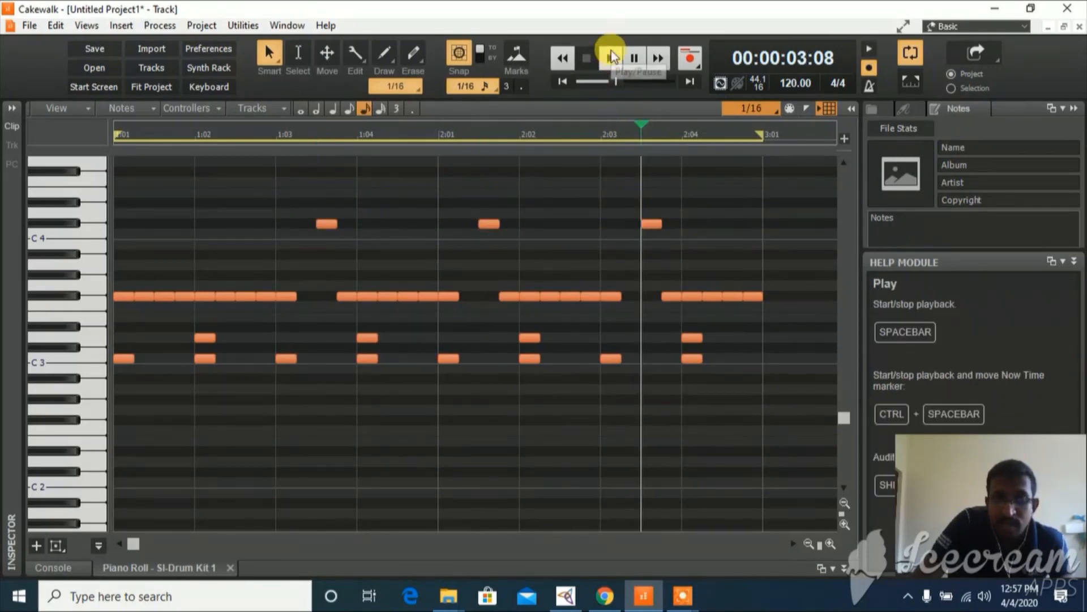
Play the looped drum pattern with the added Db4 notes twice, stopping playback each time.
left_click(611, 52)
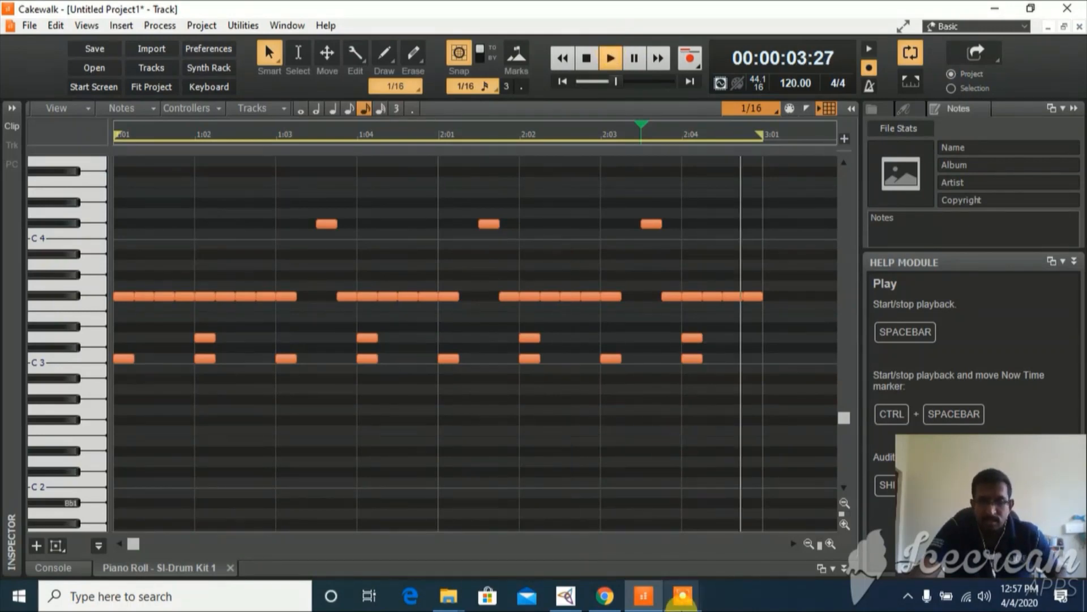
mouse_move(683, 601)
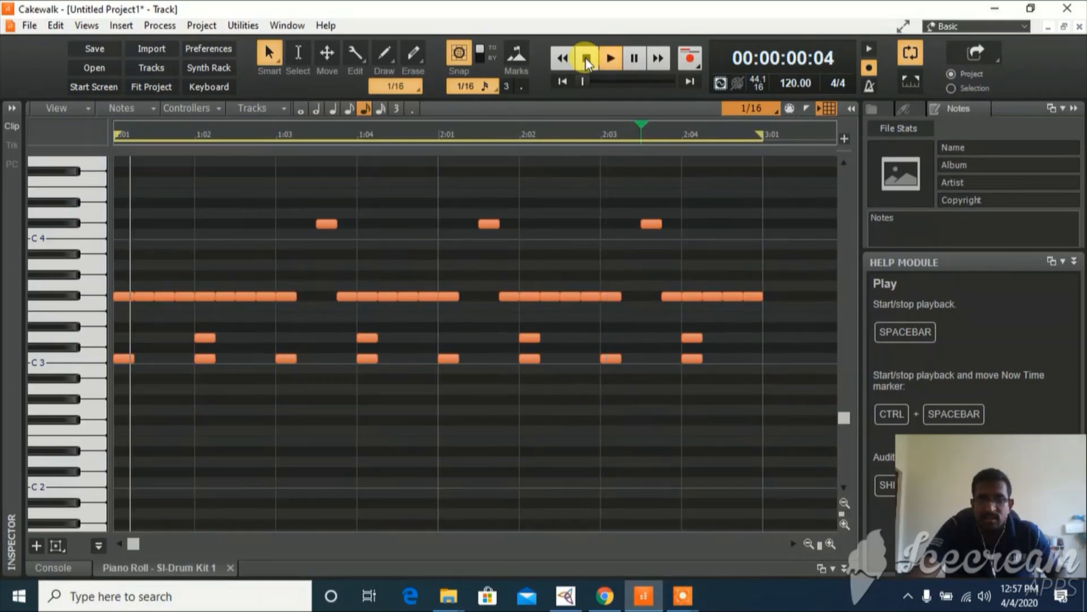
left_click(585, 58)
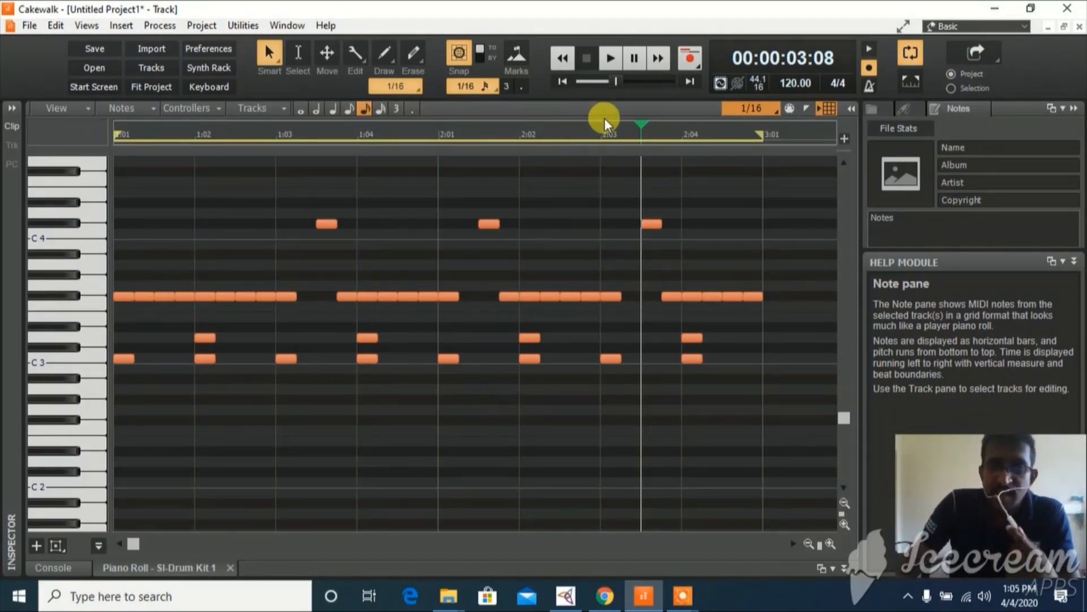
left_click(613, 57)
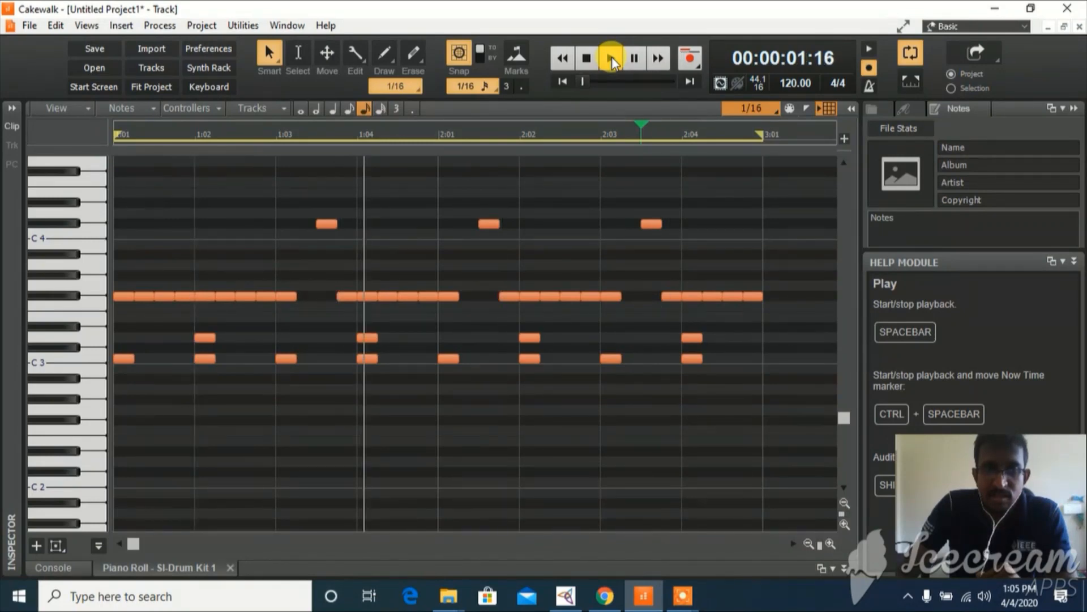
left_click(610, 58)
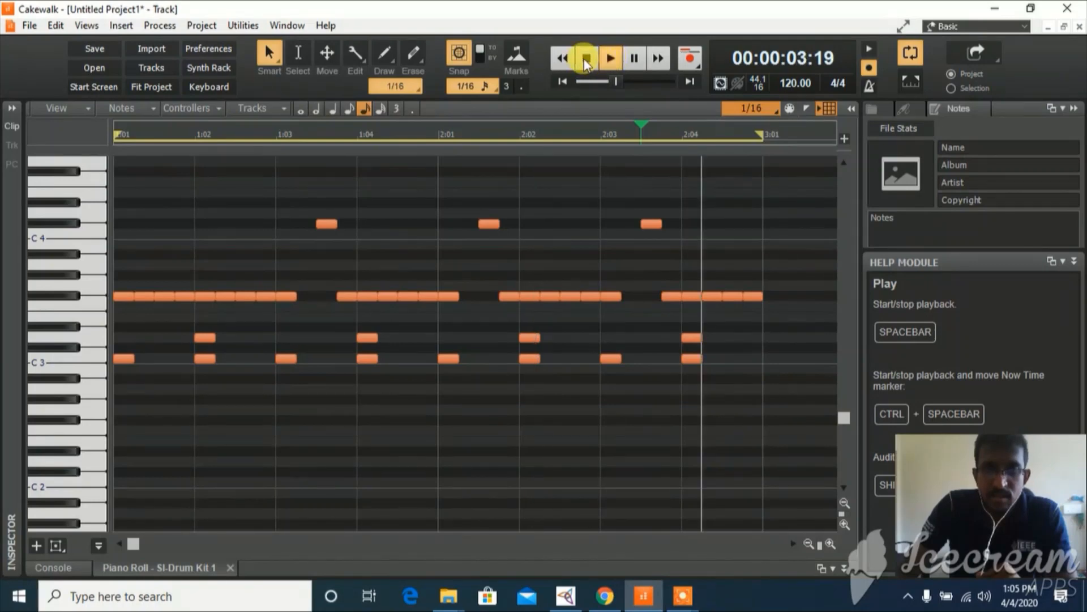
left_click(584, 59)
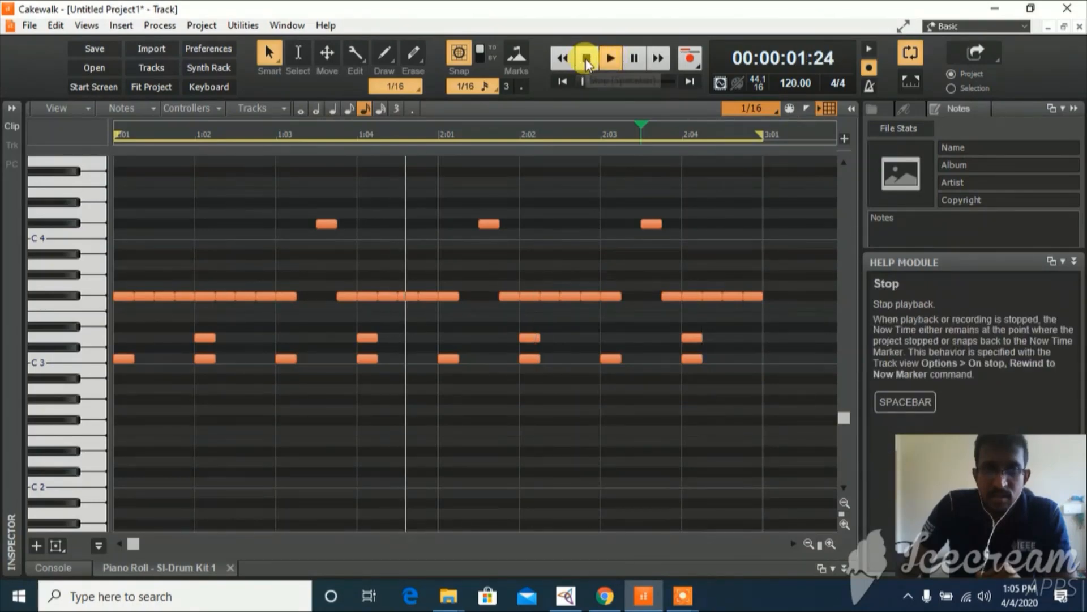
left_click(585, 59)
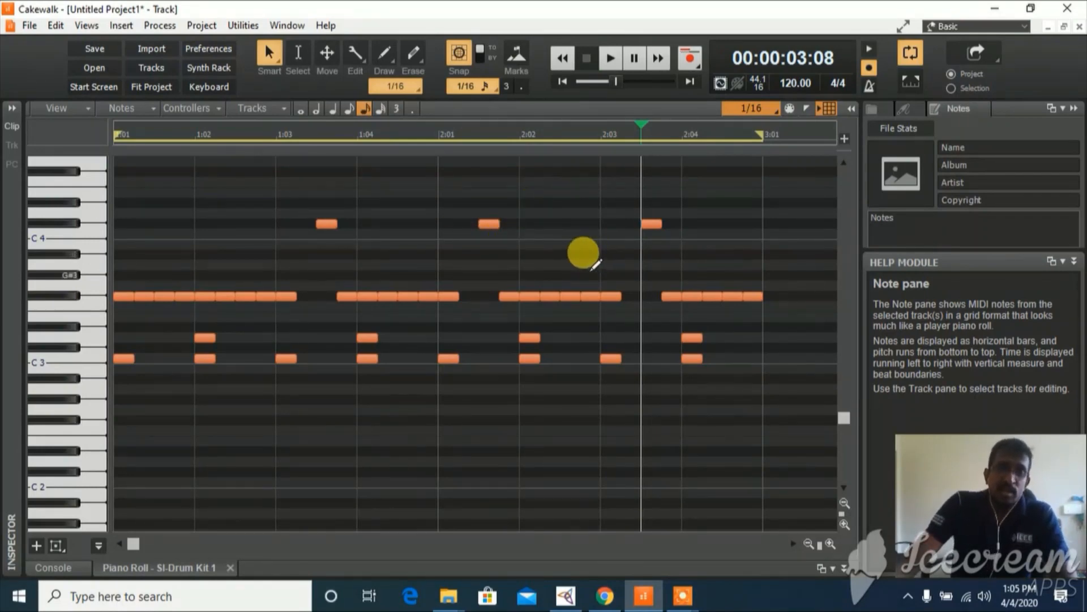
Restore the track list above the Piano Roll and insert one Keyzone Classic instrument track with Omni input.
double_click(159, 569)
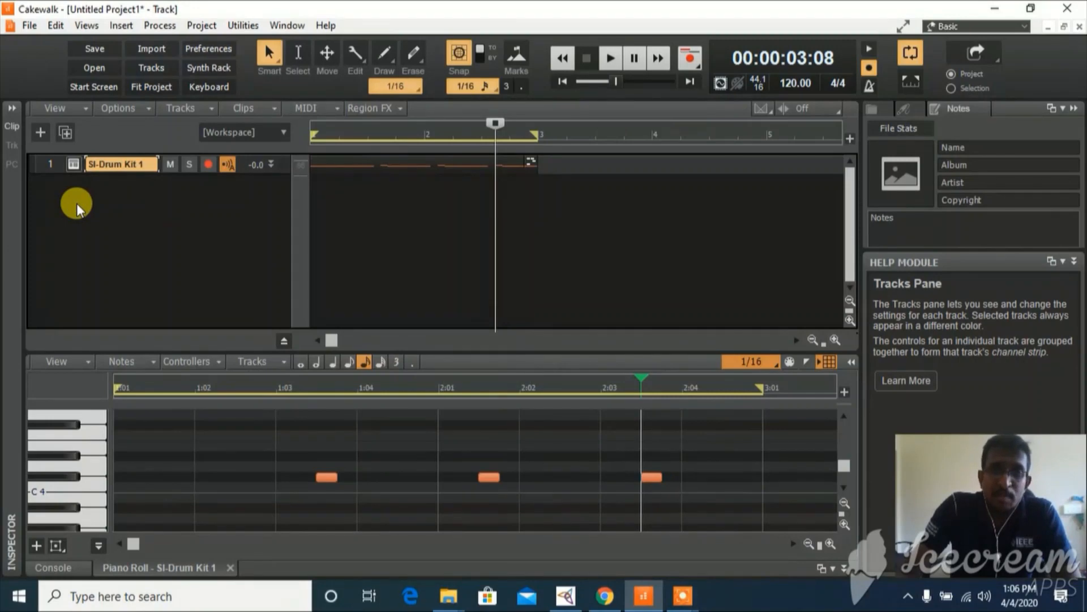
right_click(61, 192)
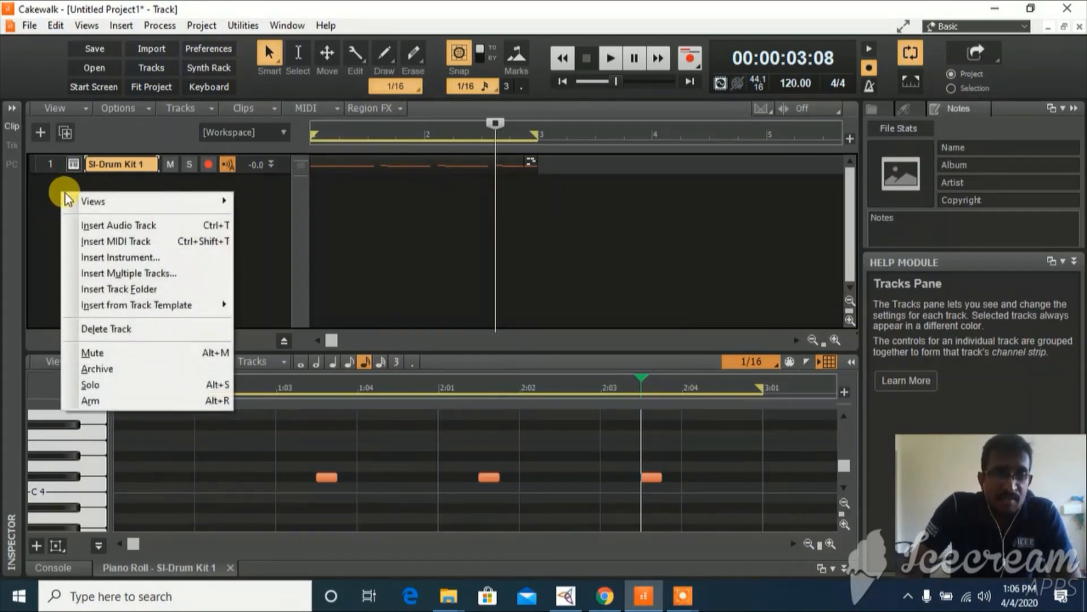
left_click(100, 256)
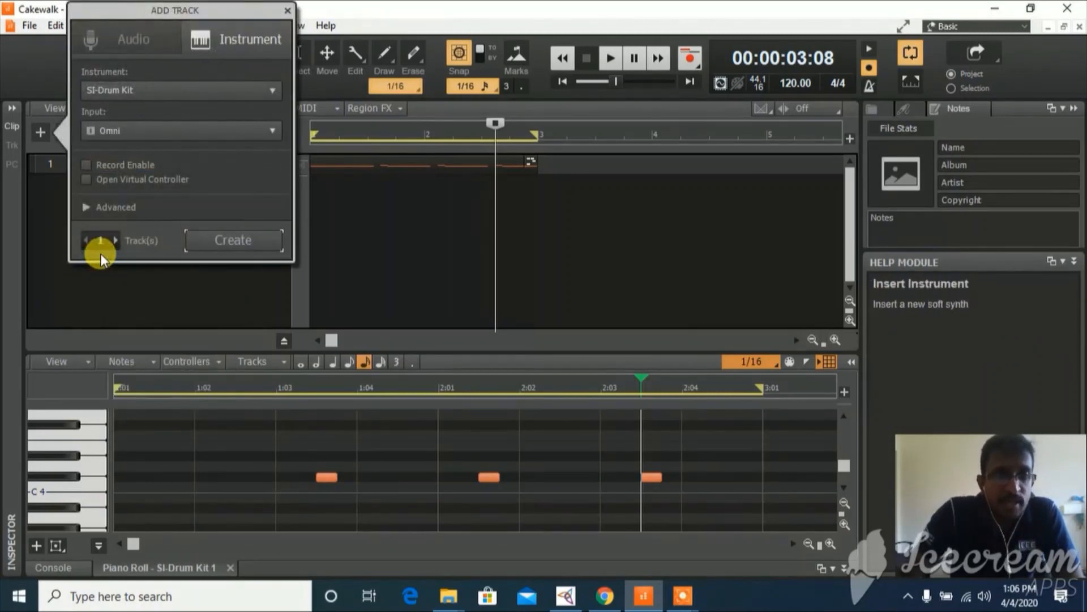
left_click(195, 95)
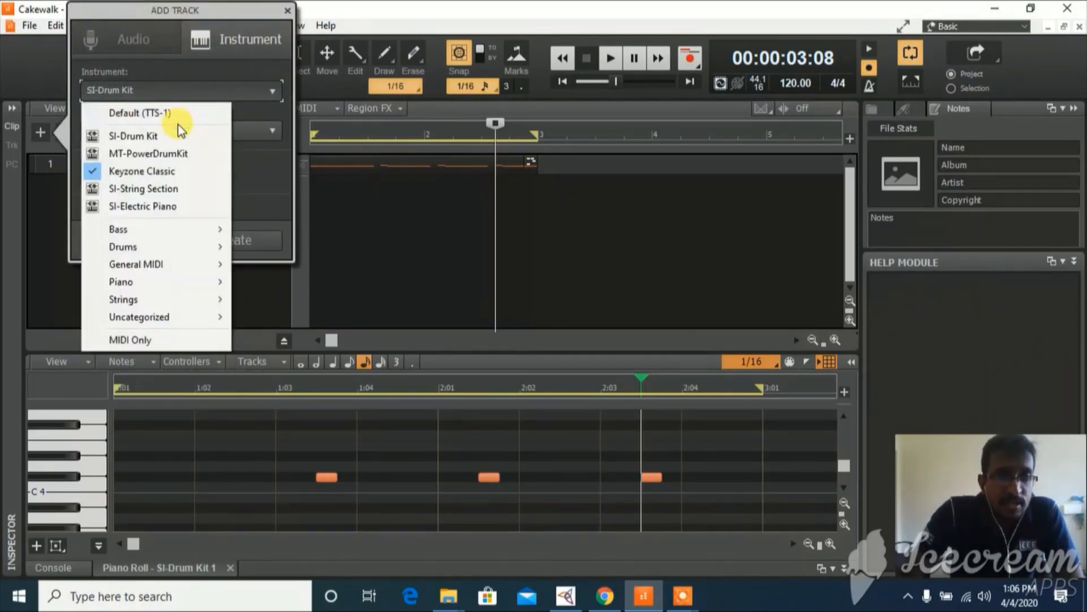
left_click(162, 173)
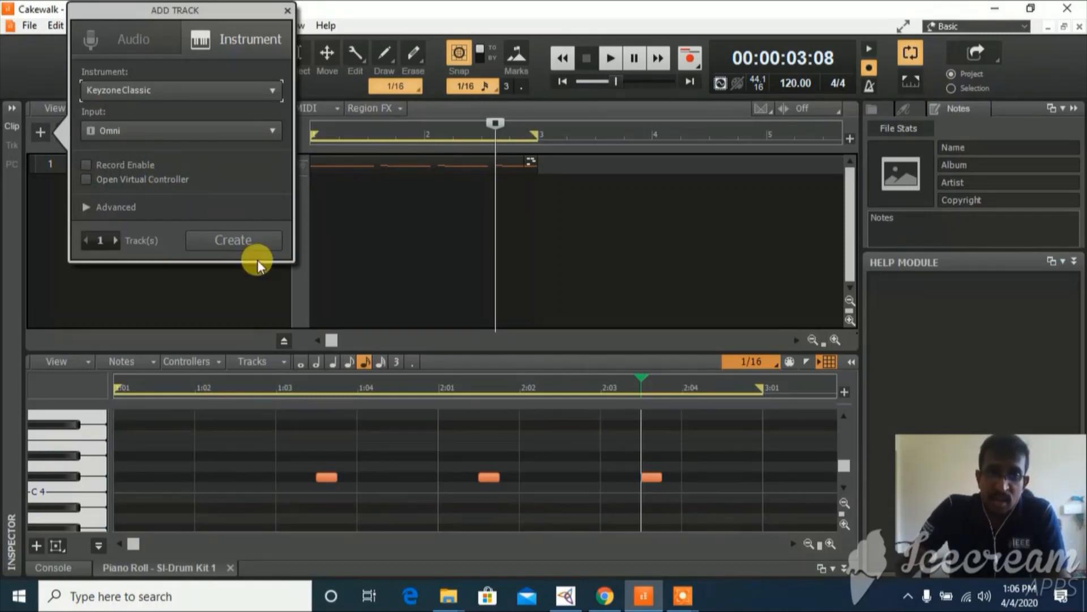
left_click(235, 241)
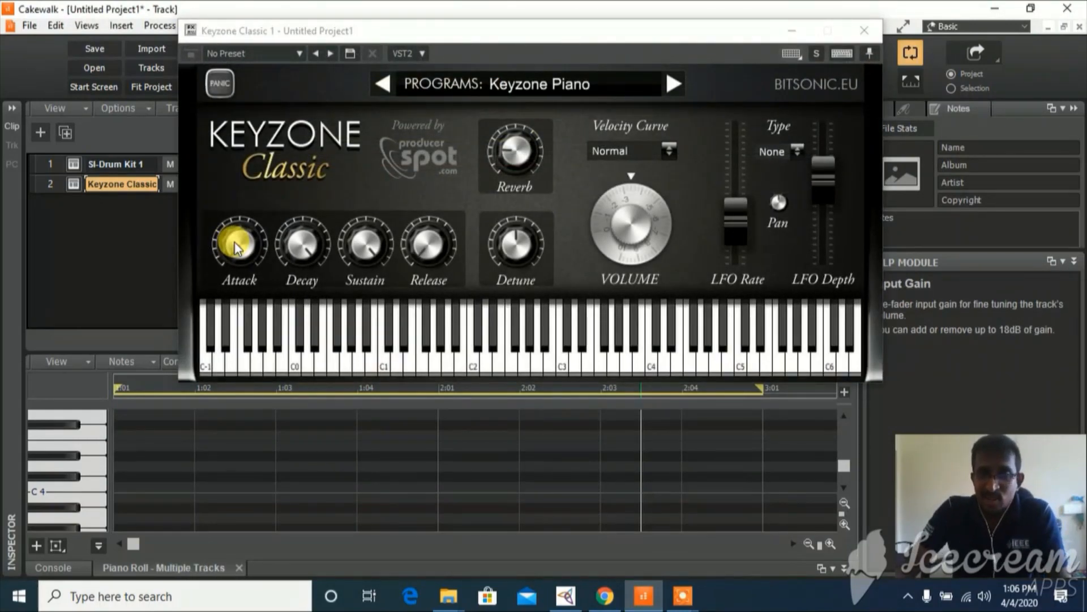
Audition the Keyzone Piano sound with keys across the low, middle and high octaves of the plugin keyboard.
left_click(263, 321)
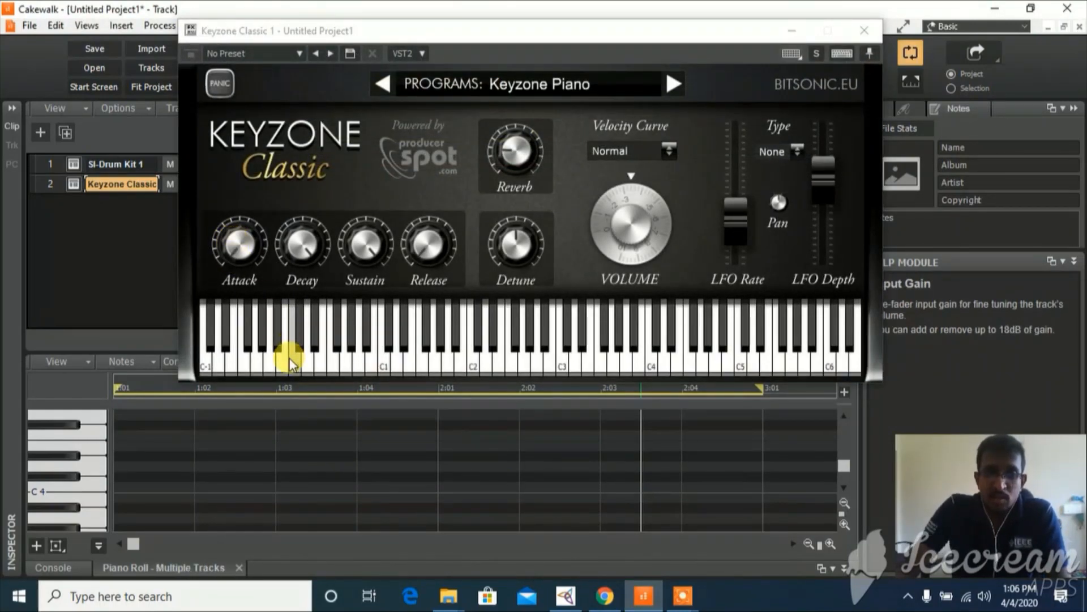
left_click(398, 358)
left_click(501, 361)
left_click(652, 369)
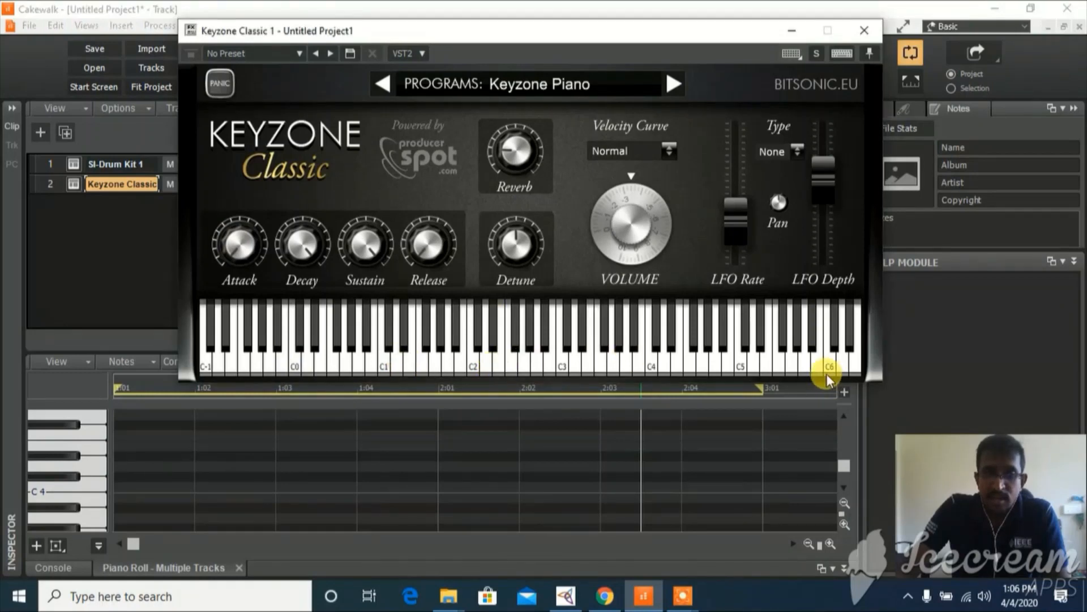
left_click(837, 360)
left_click(292, 362)
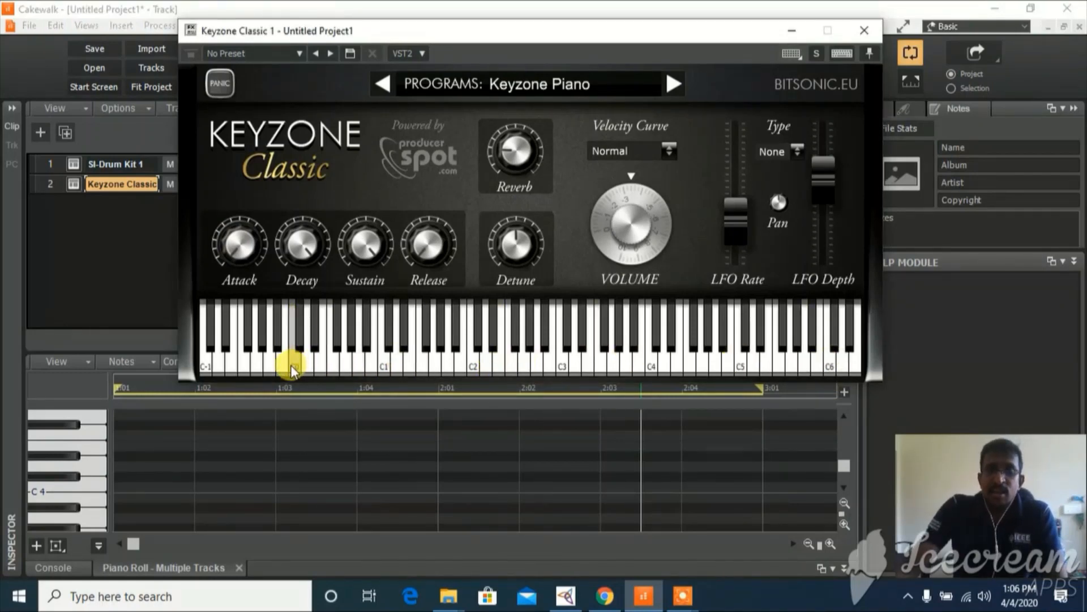
left_click(486, 362)
left_click(465, 357)
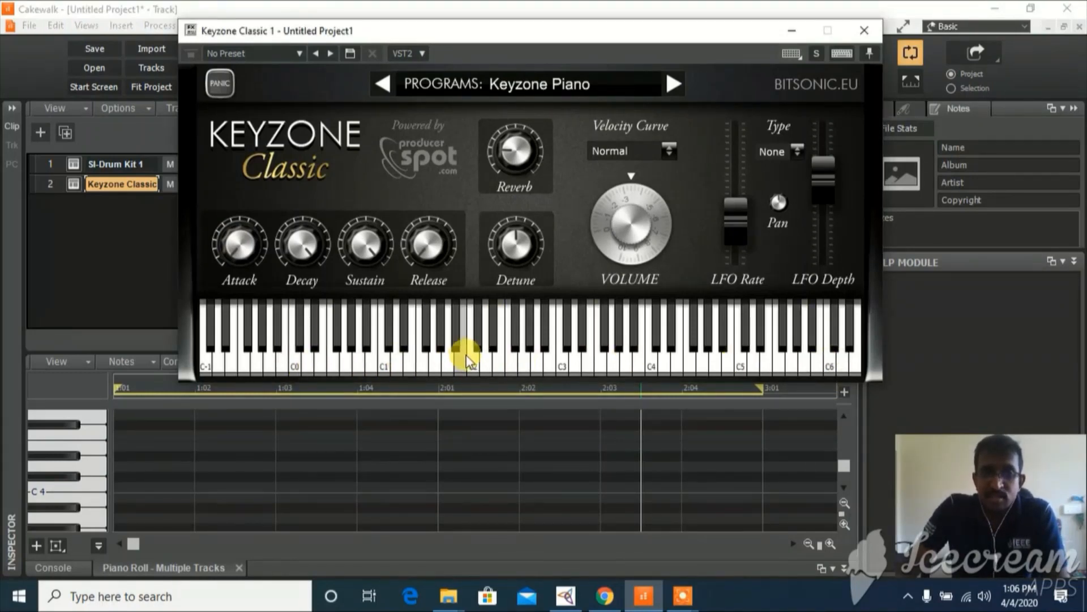
left_click(614, 357)
left_click(692, 347)
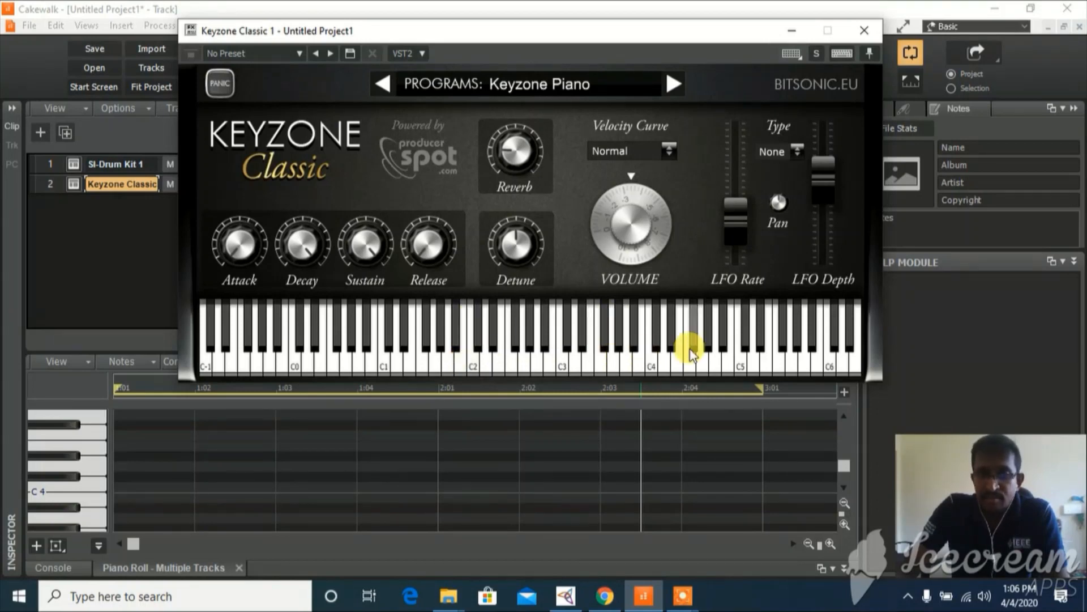
left_click(728, 352)
left_click(628, 357)
left_click(531, 359)
left_click(519, 359)
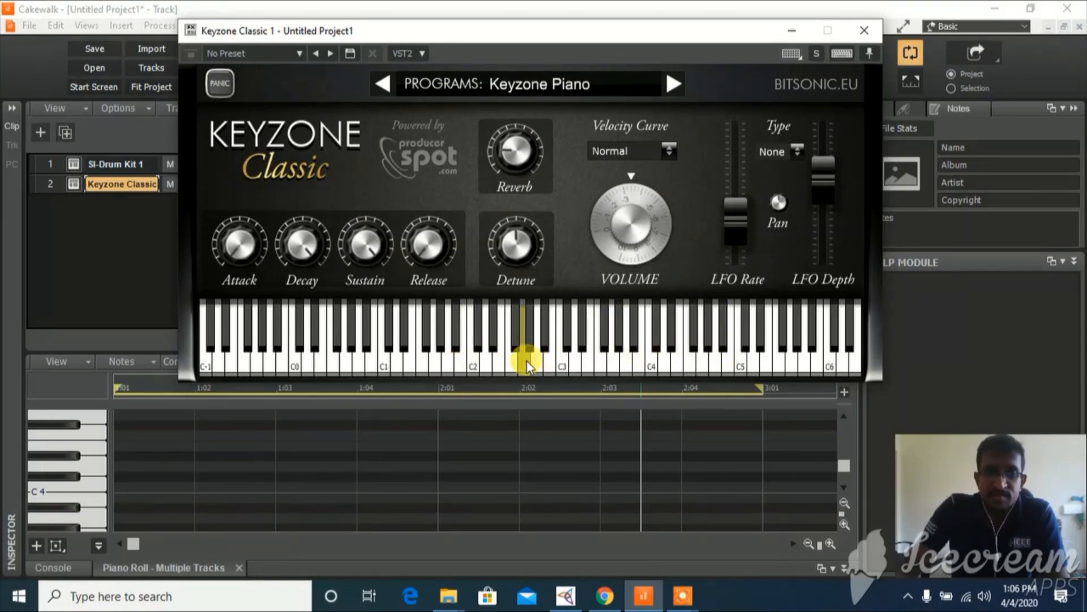
Minimize the Keyzone Classic window, then show the Computer Keyboard virtual controller over the track area and transpose it up two octaves.
left_click(792, 30)
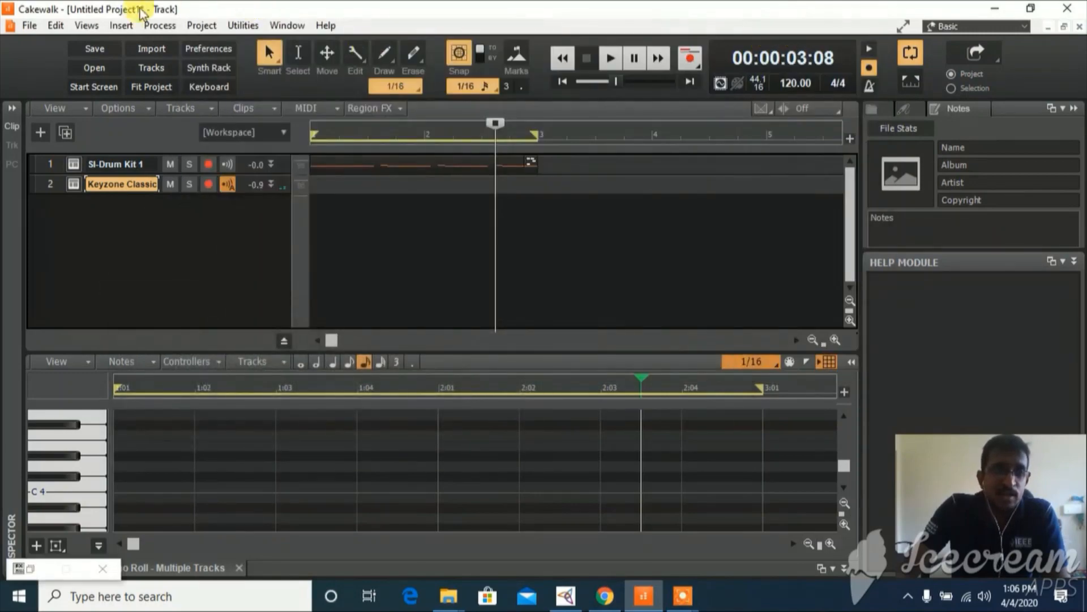
left_click(85, 27)
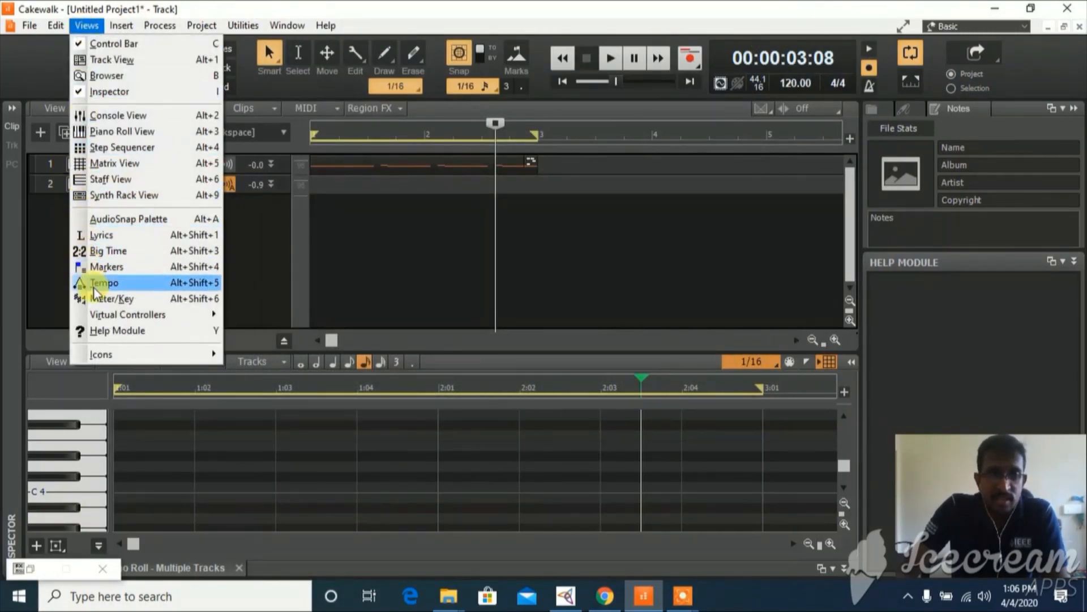
mouse_move(128, 315)
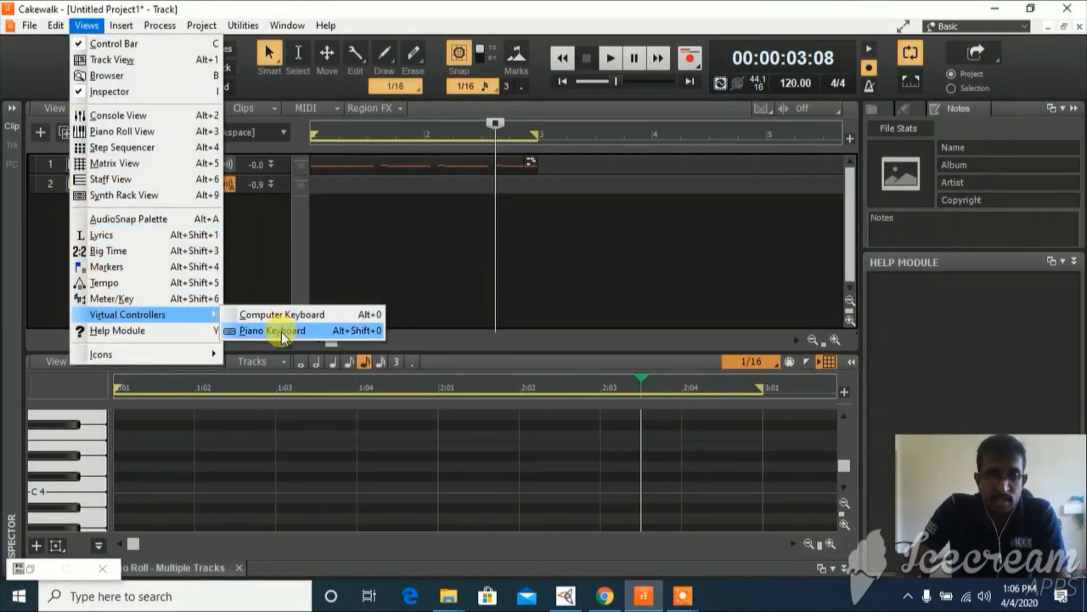
left_click(290, 316)
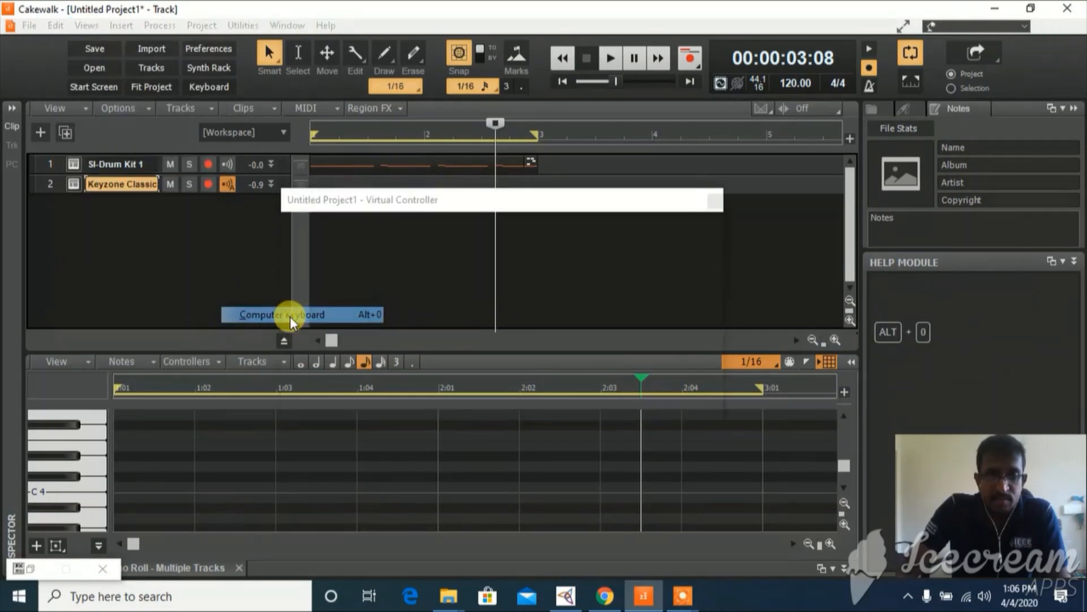
left_click_drag(358, 205, 326, 131)
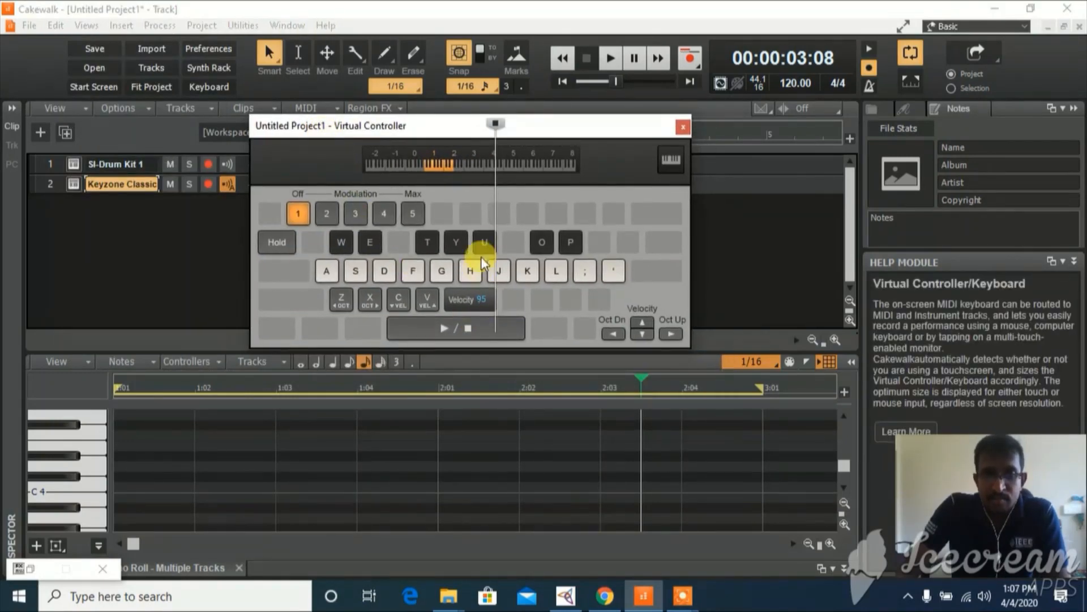
left_click(673, 334)
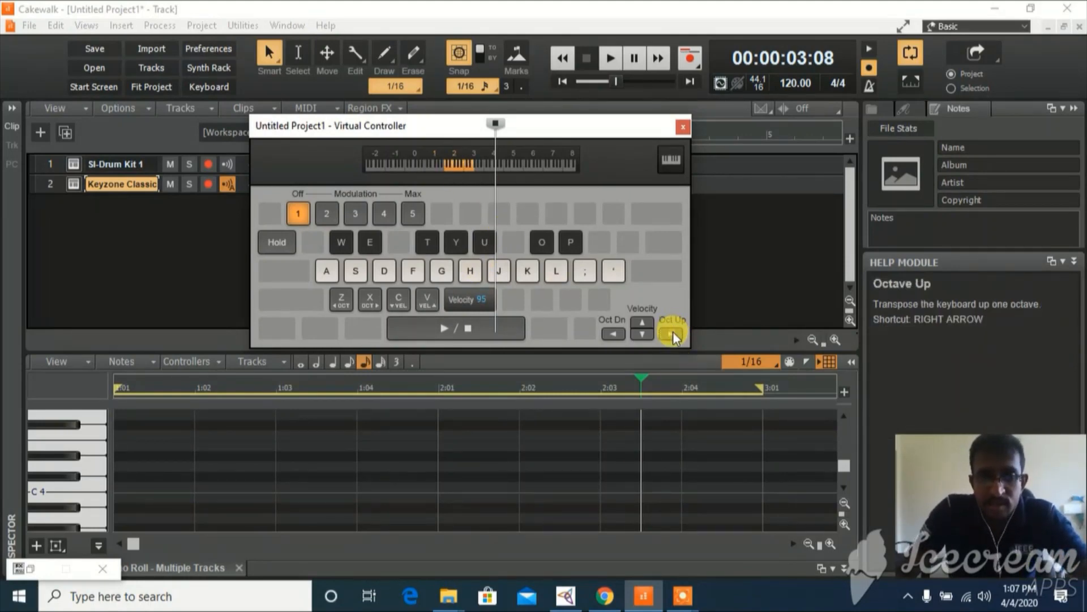
left_click(670, 335)
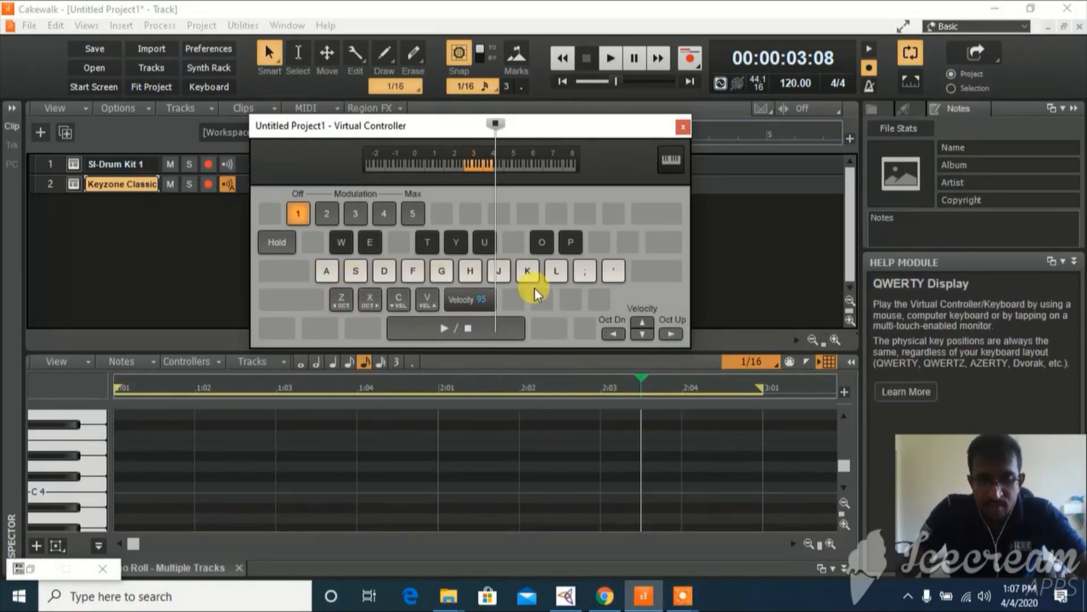
Audition the Keyzone Classic piano by playing short melodies across the white notes of the virtual controller, from A to the apostrophe.
key("s")
key("a")
key("s")
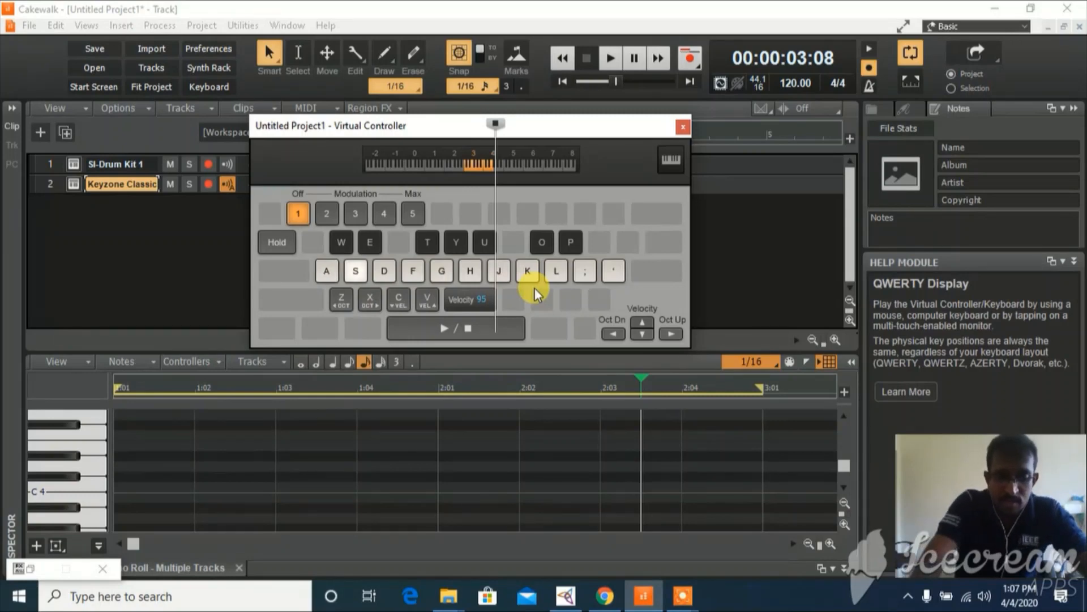
key("d")
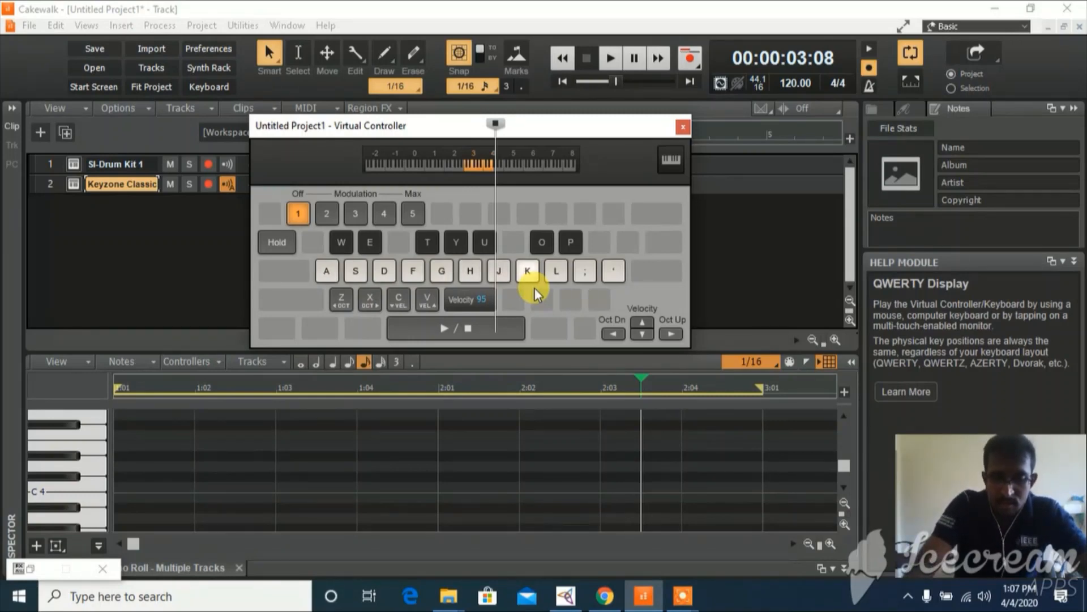
key("j")
key("h")
key("g")
key("f")
key("s")
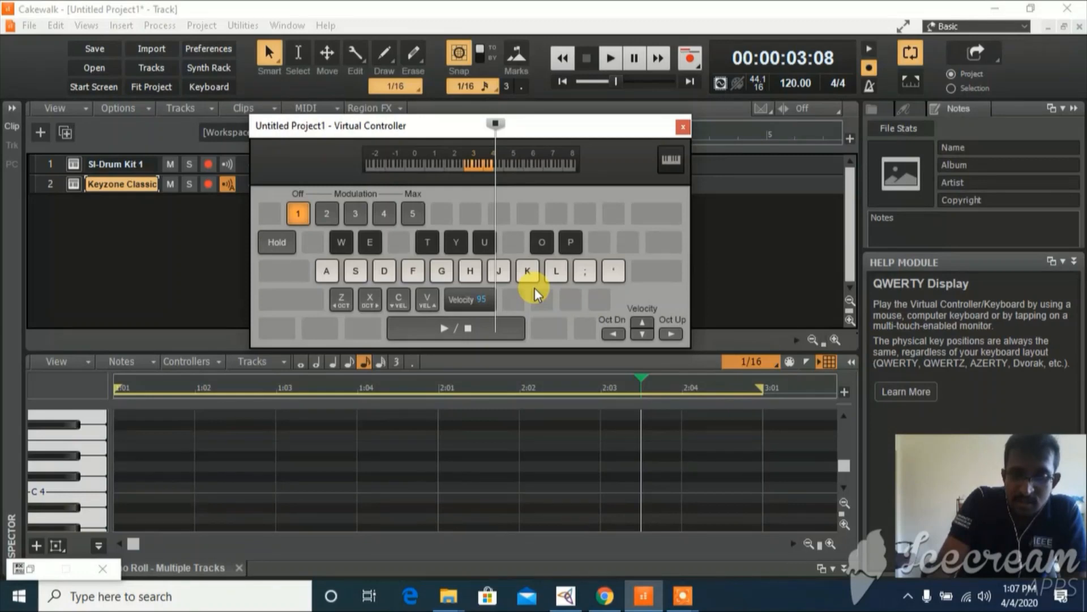
key("j")
key("h")
key("h")
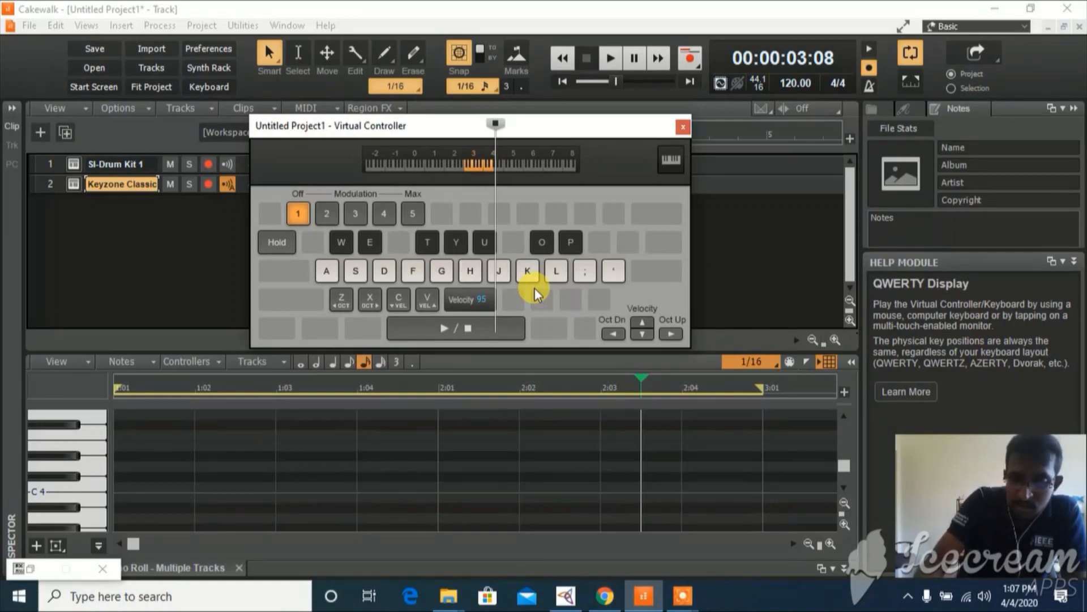
key("apostrophe")
key("semicolon")
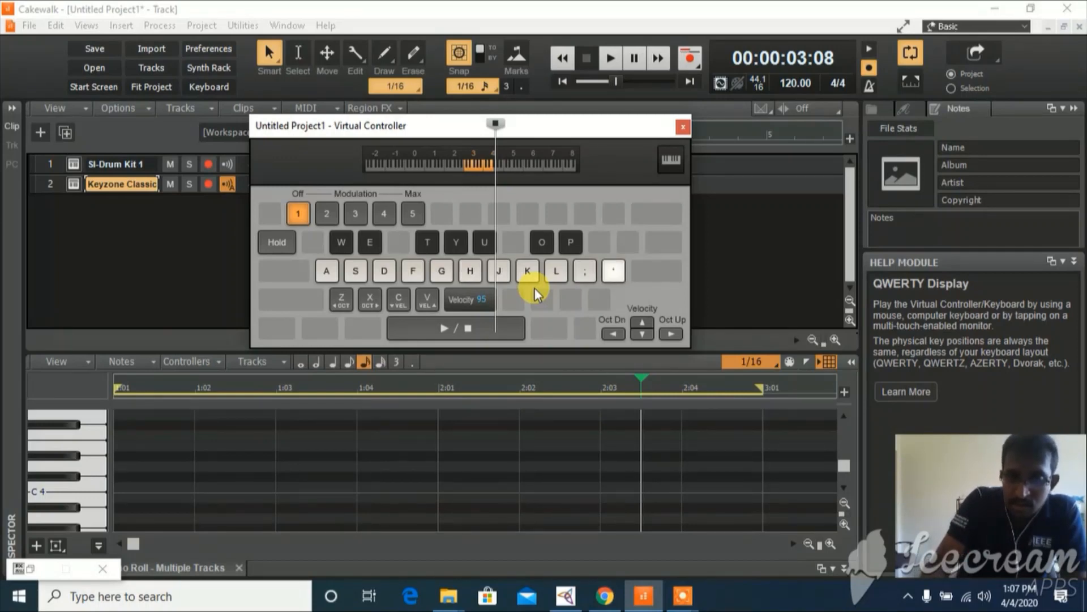
key("semicolon")
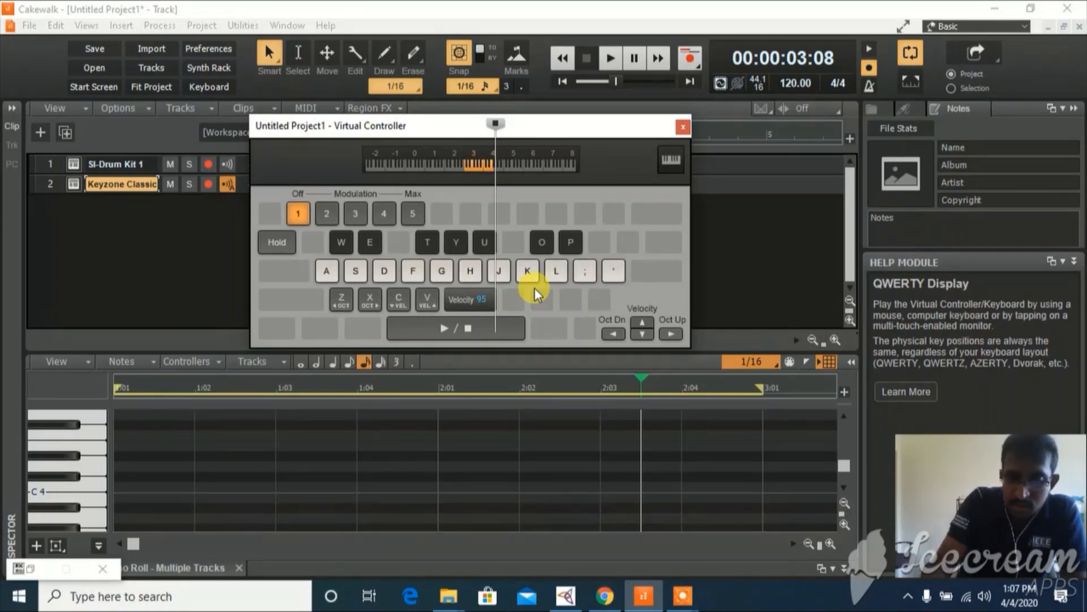
key("g")
key("g")
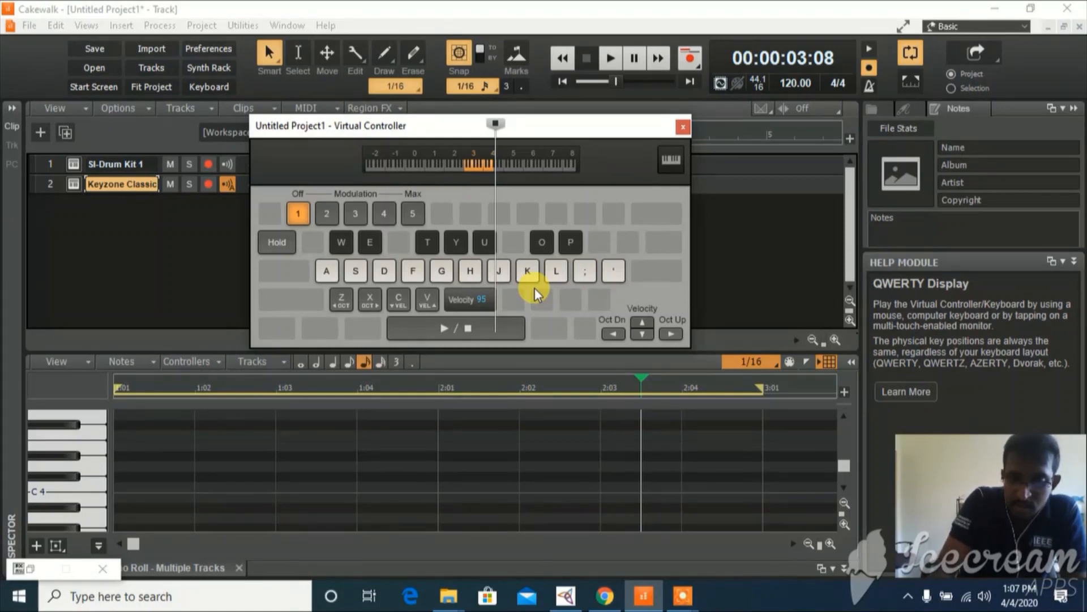
key("semicolon")
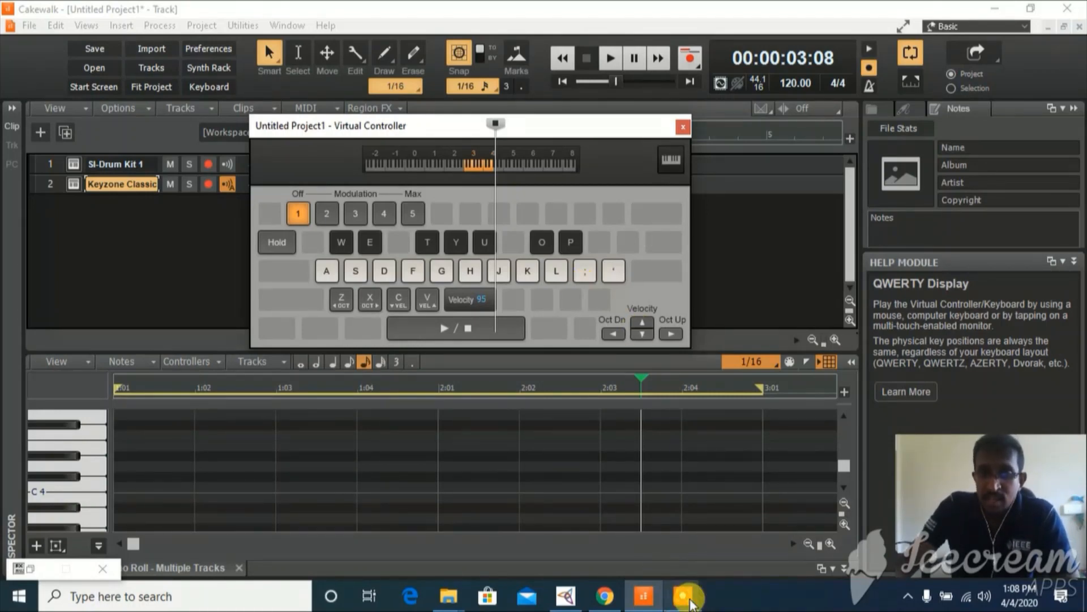
mouse_move(684, 592)
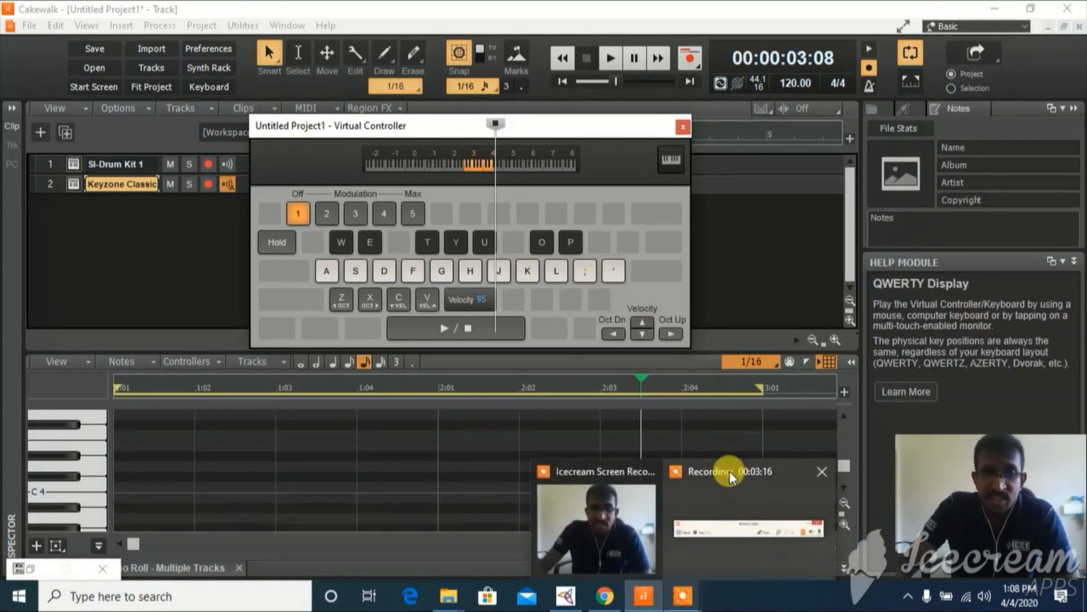